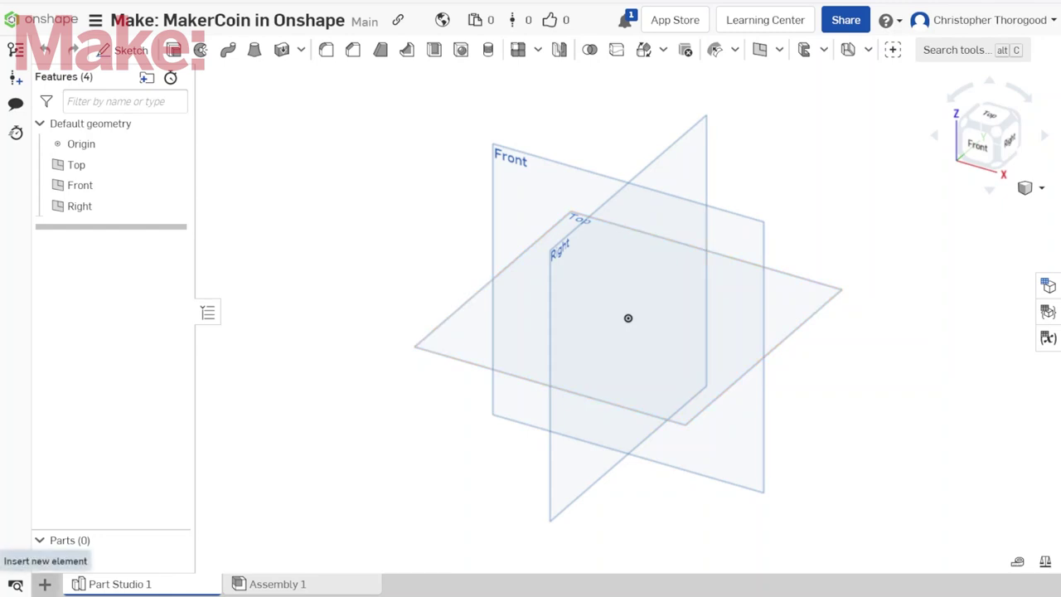
# - Sketch a circle about 68 mm in diameter, centred on the origin, on the Top plane and finish the sketch
pyautogui.click(76, 164)
pyautogui.click(147, 43)
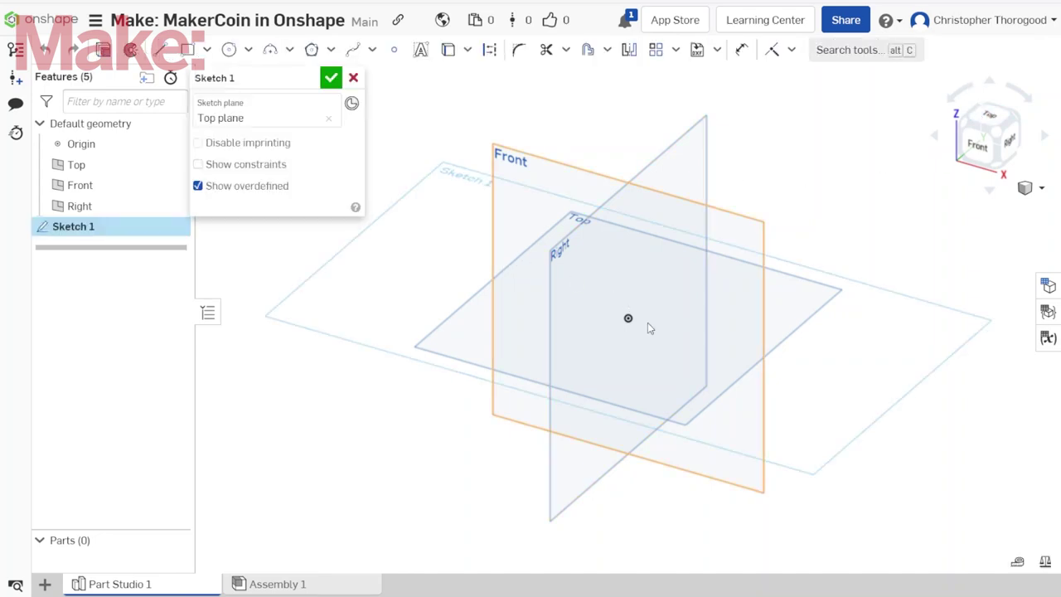
pyautogui.press('n')
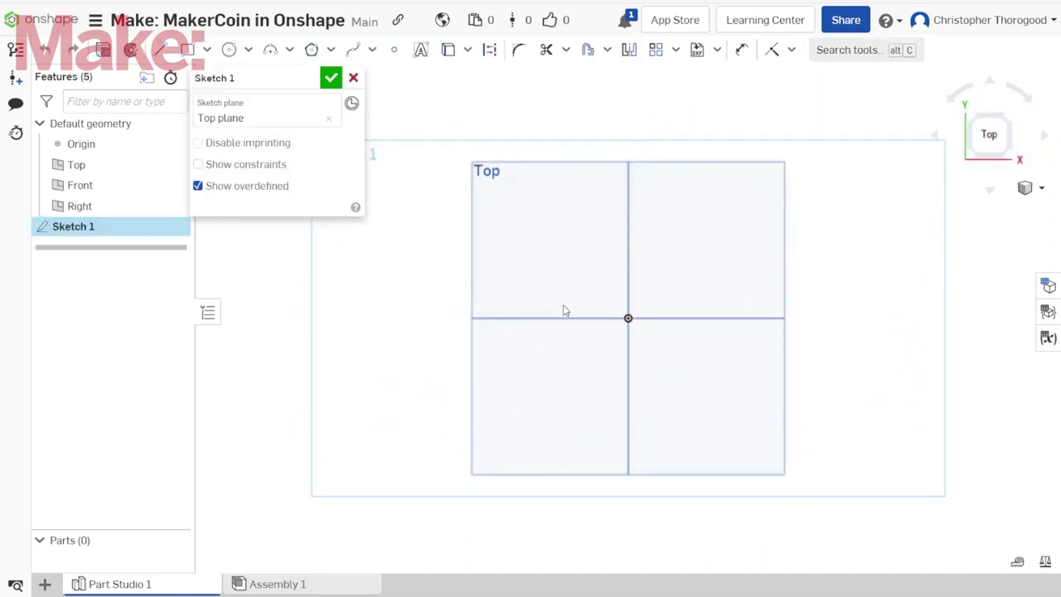
pyautogui.click(229, 49)
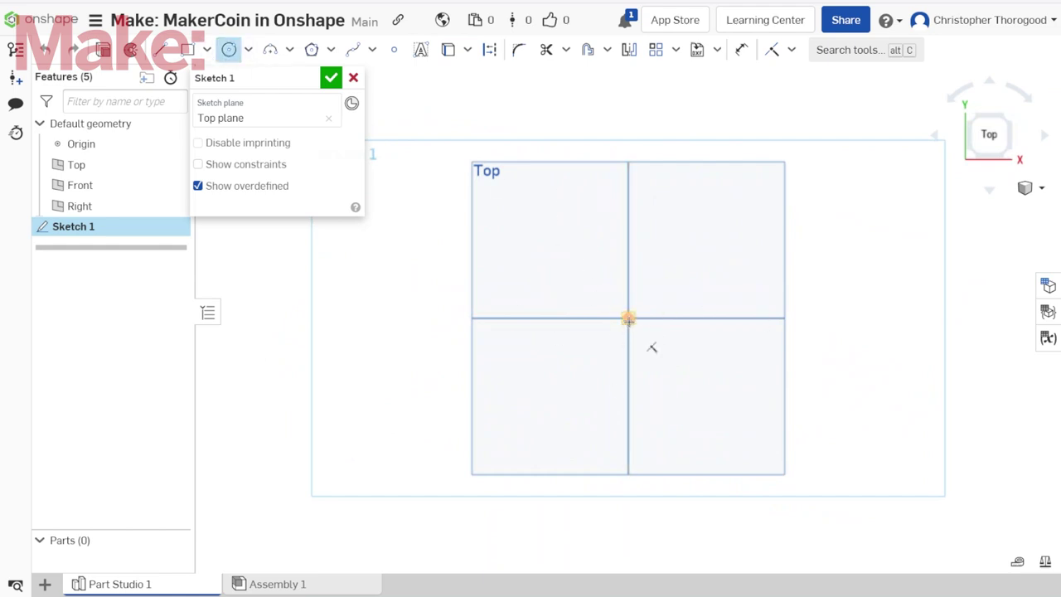
pyautogui.click(679, 272)
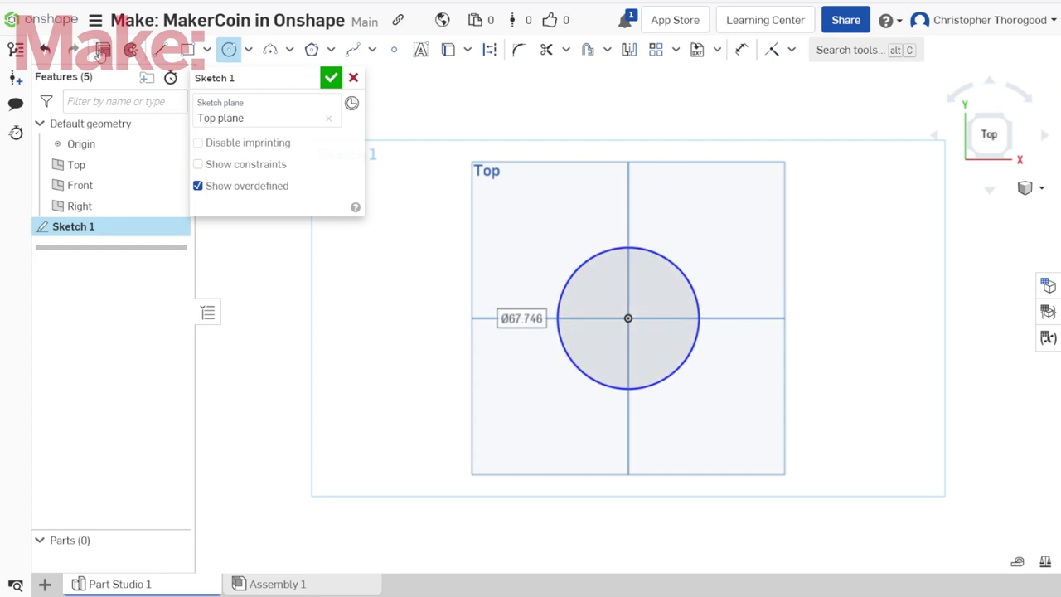
pyautogui.press('Return')
# - Extrude the circle's region as a new solid to a depth of 10 mm
pyautogui.click(640, 305)
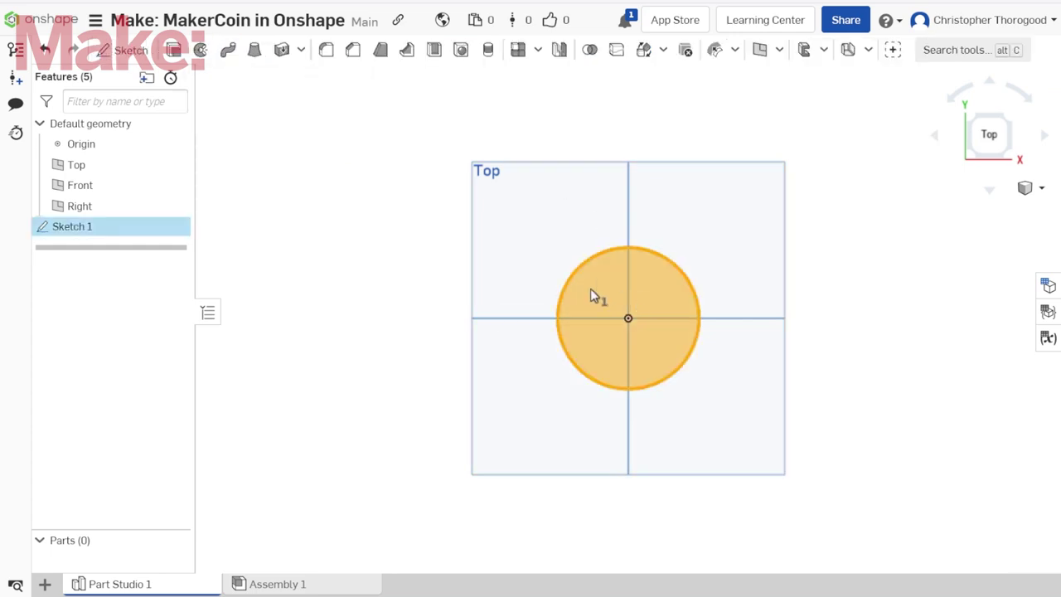
pyautogui.hotkey('shift', 'e')
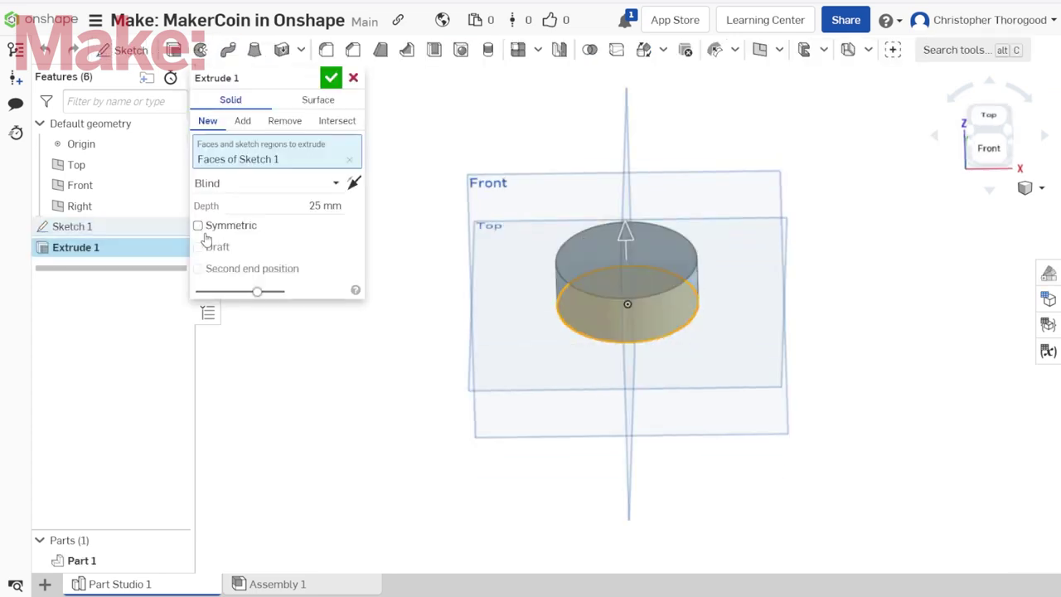
pyautogui.click(300, 204)
pyautogui.write('10')
pyautogui.press('Return')
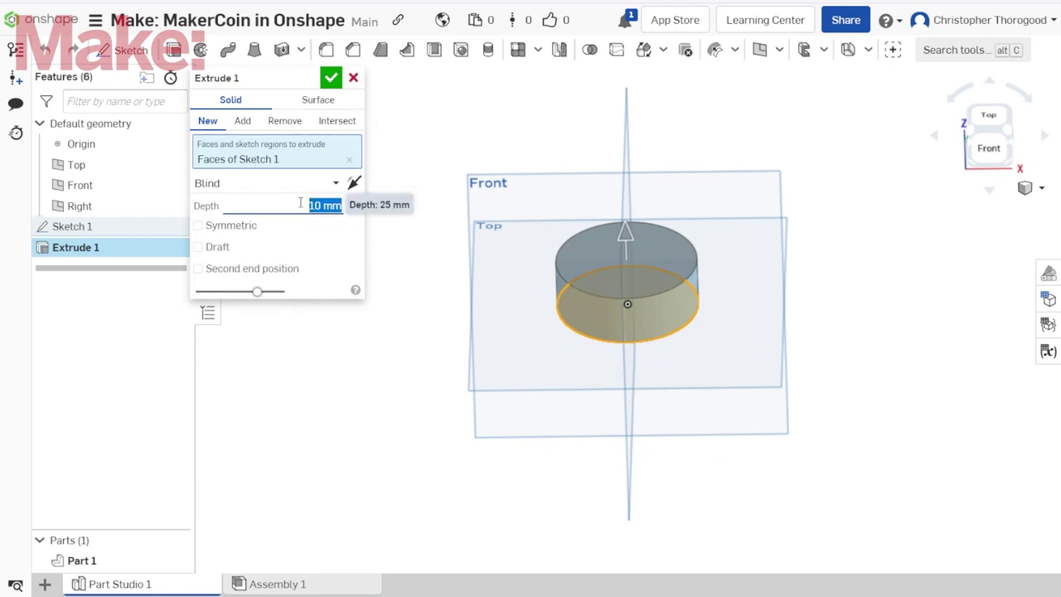
pyautogui.press('Return')
# - Edit the disc's base sketch, dimension the circle's diameter to 40 mm, and accept the sketch
pyautogui.click(114, 230)
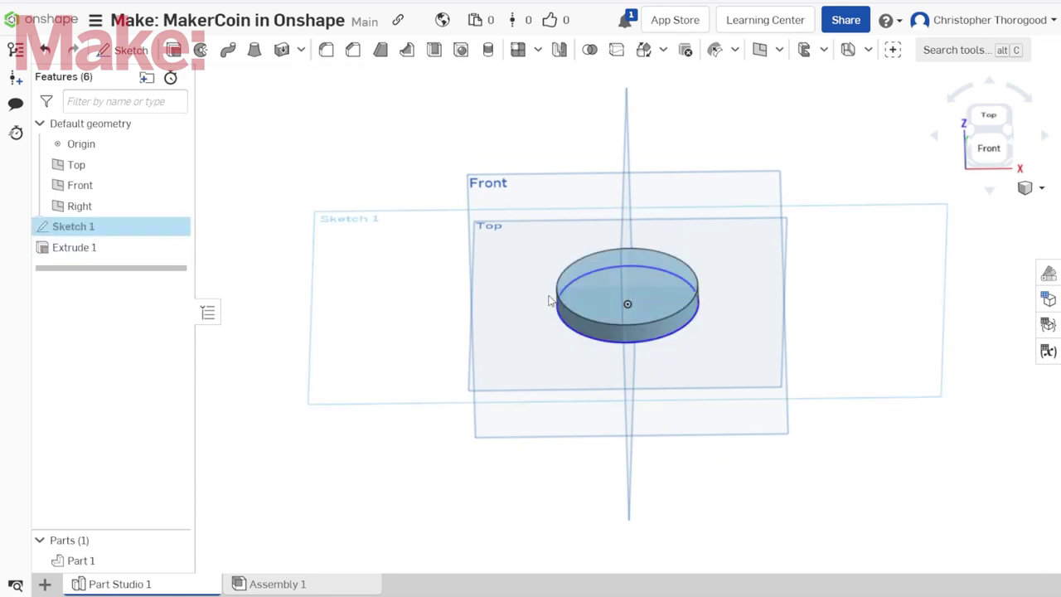
pyautogui.press('d')
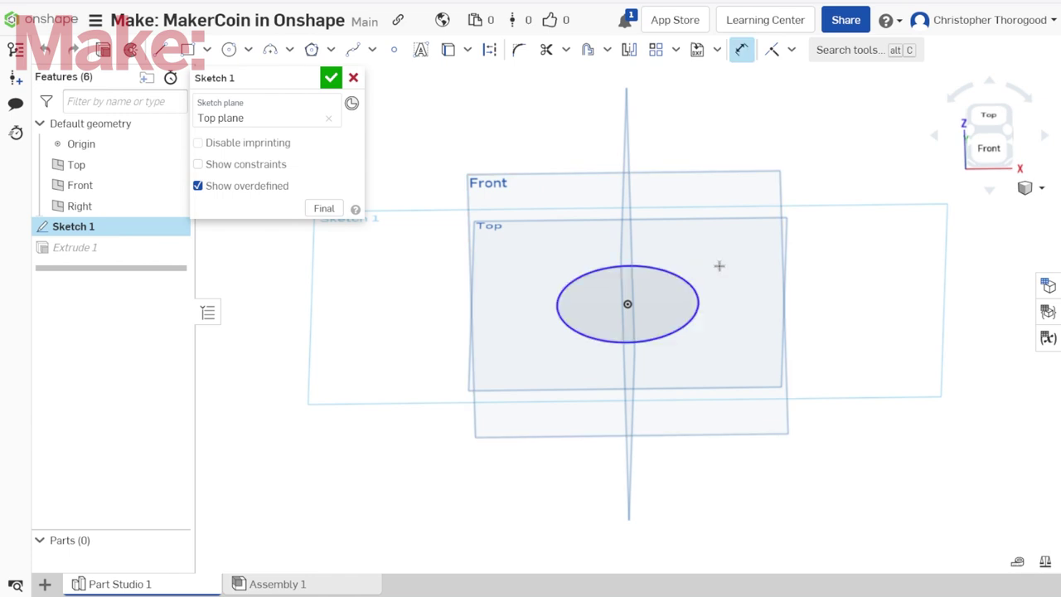
pyautogui.doubleClick(714, 266)
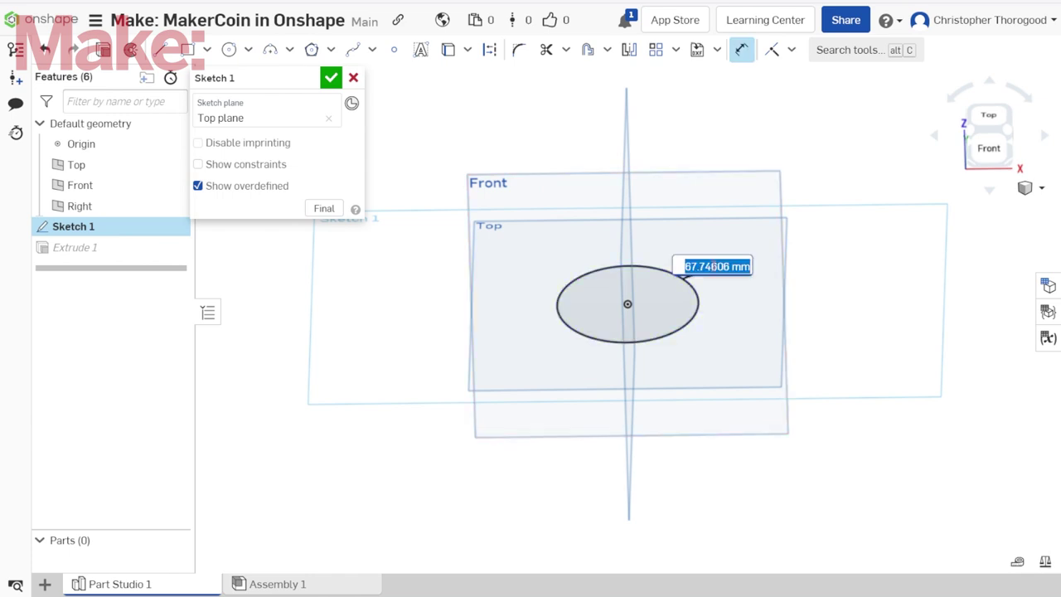
pyautogui.write('40')
pyautogui.press('Return')
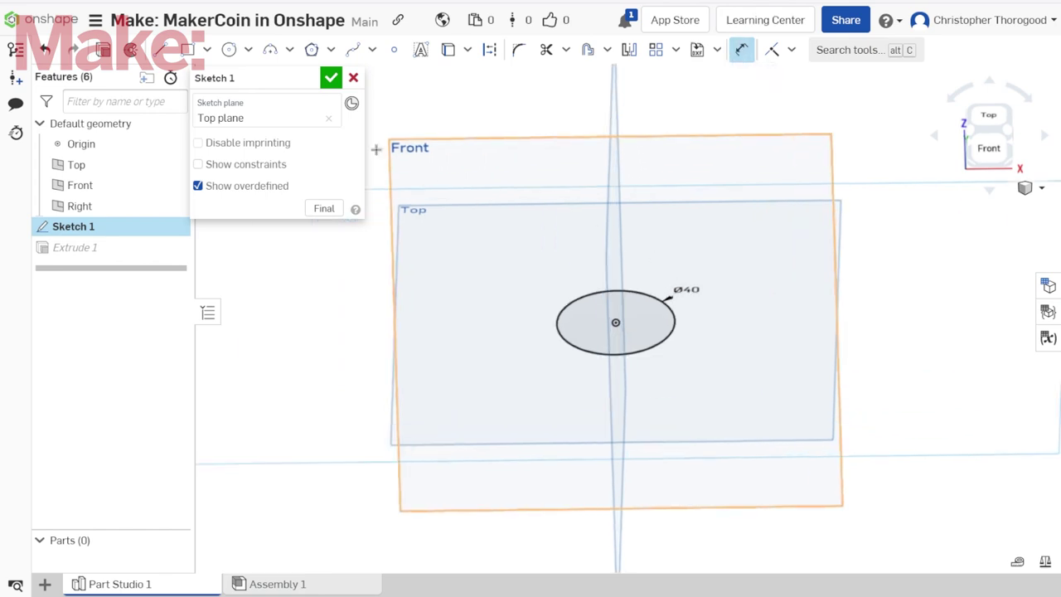
pyautogui.click(331, 77)
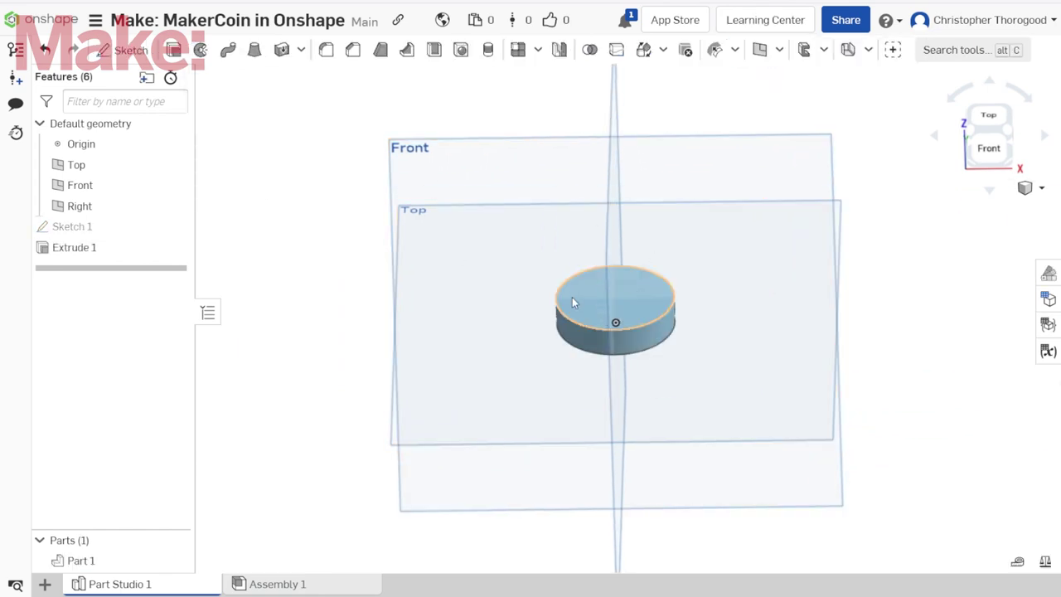
# - Hide the default Top, Front and Right planes so that only the disc and origin are displayed
pyautogui.moveTo(583, 339)
pyautogui.mouseDown(button='right')
pyautogui.moveTo(561, 310)
pyautogui.moveTo(560, 330)
pyautogui.mouseUp(button='right')
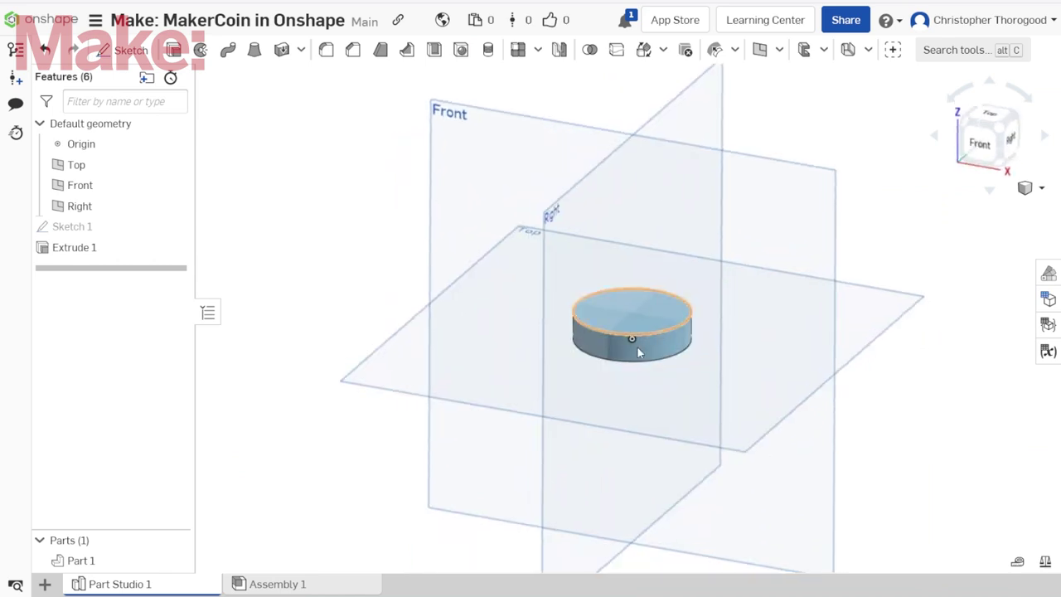
pyautogui.press('p')
pyautogui.scroll(2, 641, 320)
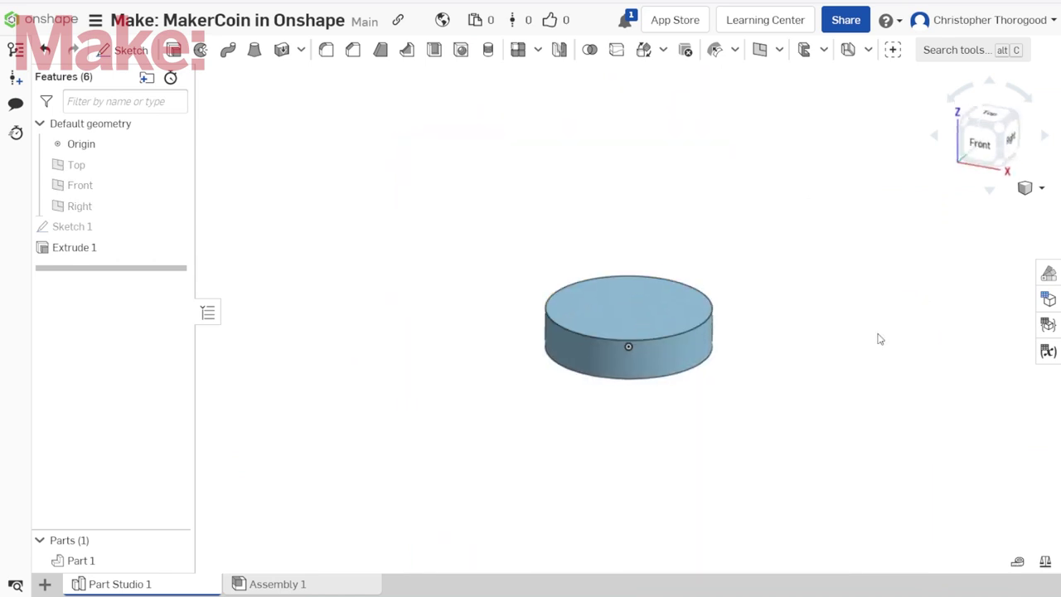
pyautogui.press('p')
pyautogui.press('f')
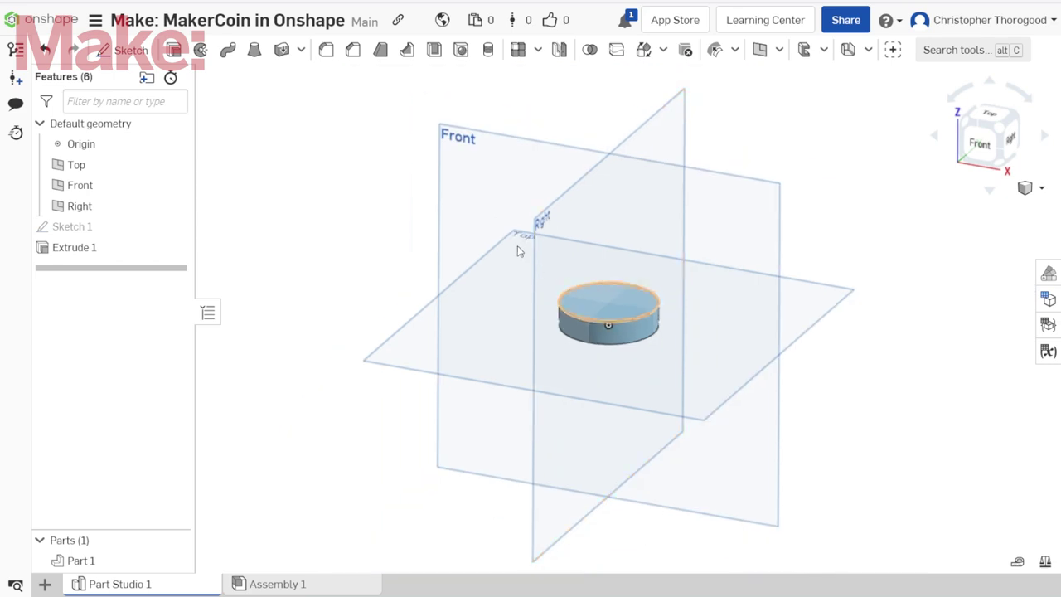
pyautogui.moveTo(494, 232); pyautogui.dragTo(471, 231, button='right')
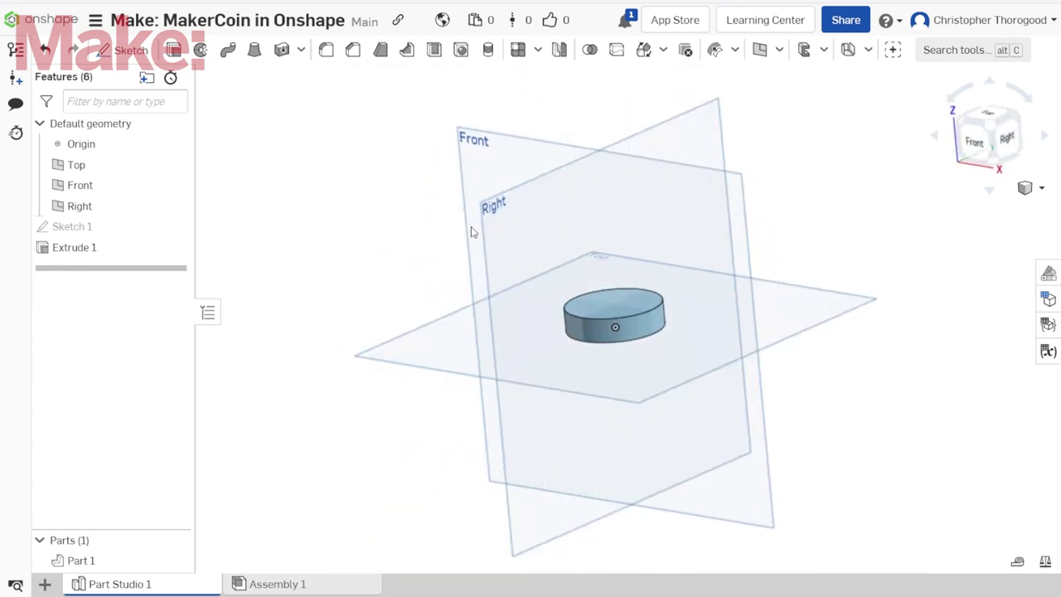
pyautogui.scroll(2, 539, 250)
pyautogui.moveTo(542, 250); pyautogui.dragTo(574, 245, button='right')
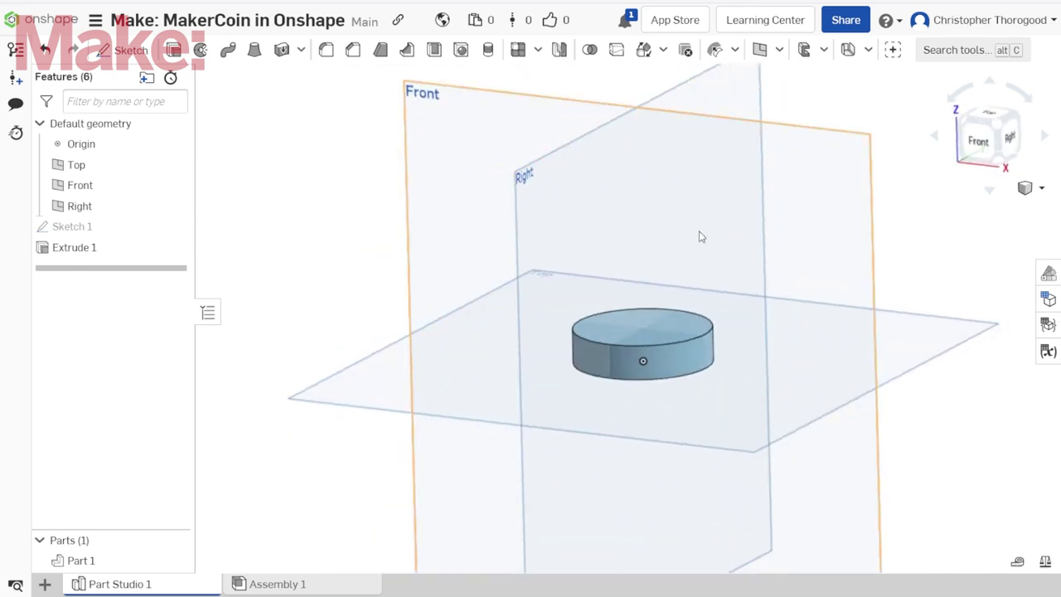
pyautogui.press('p')
pyautogui.press('f')
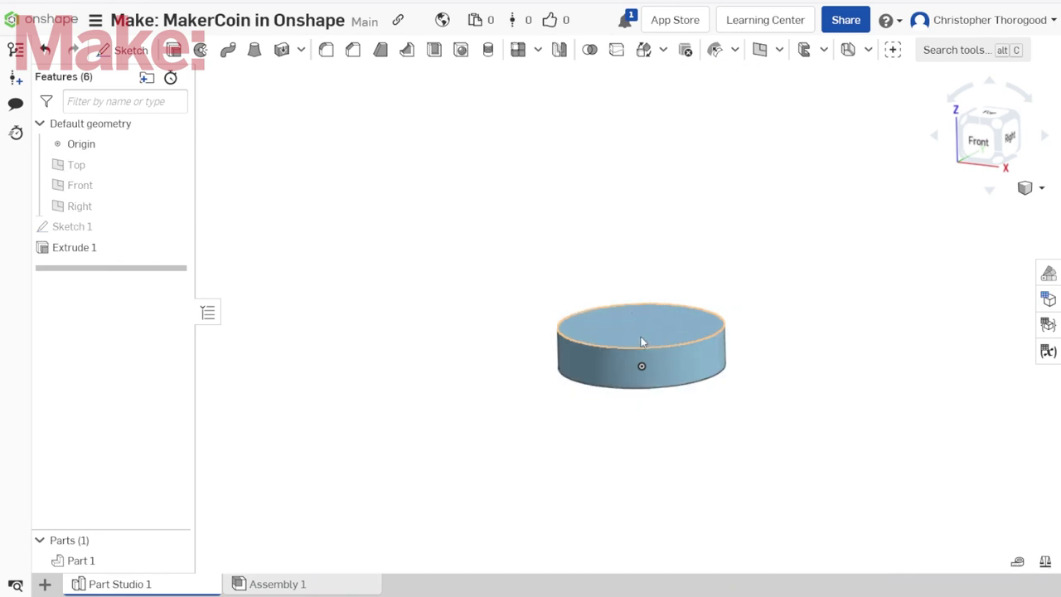
pyautogui.scroll(1, 644, 317)
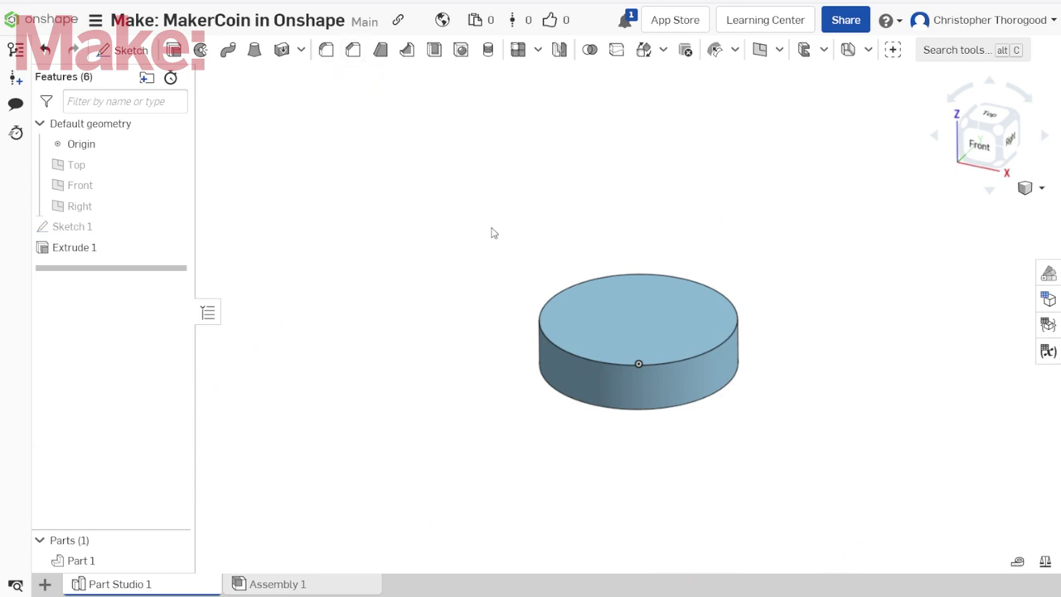
# - Chamfer the disc's upper and lower circular edges with an equal distance of 2 mm
pyautogui.click(544, 336)
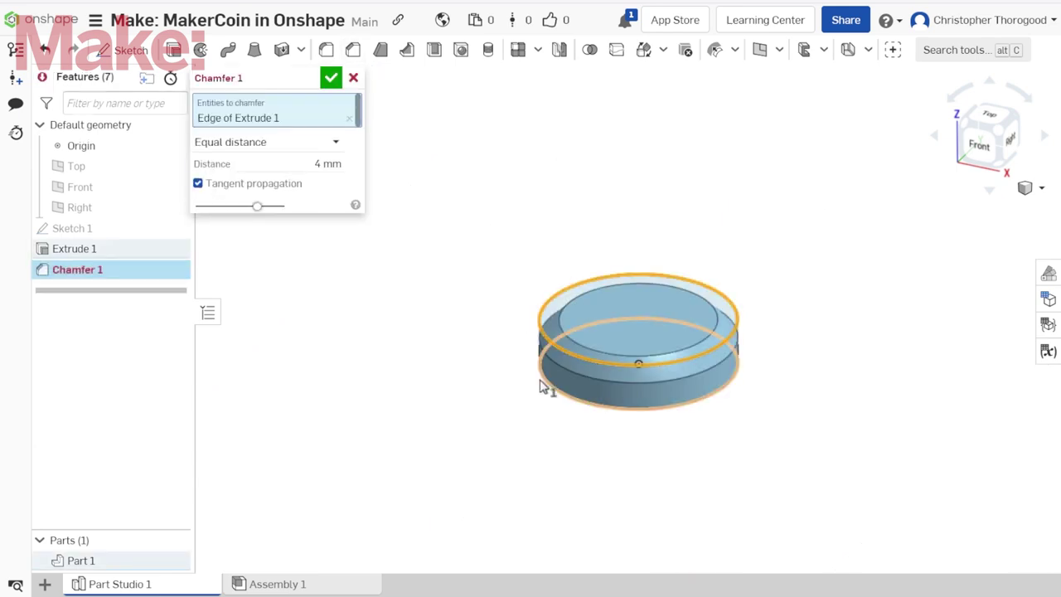
pyautogui.click(544, 387)
pyautogui.click(308, 182)
pyautogui.write('2')
pyautogui.press('Return')
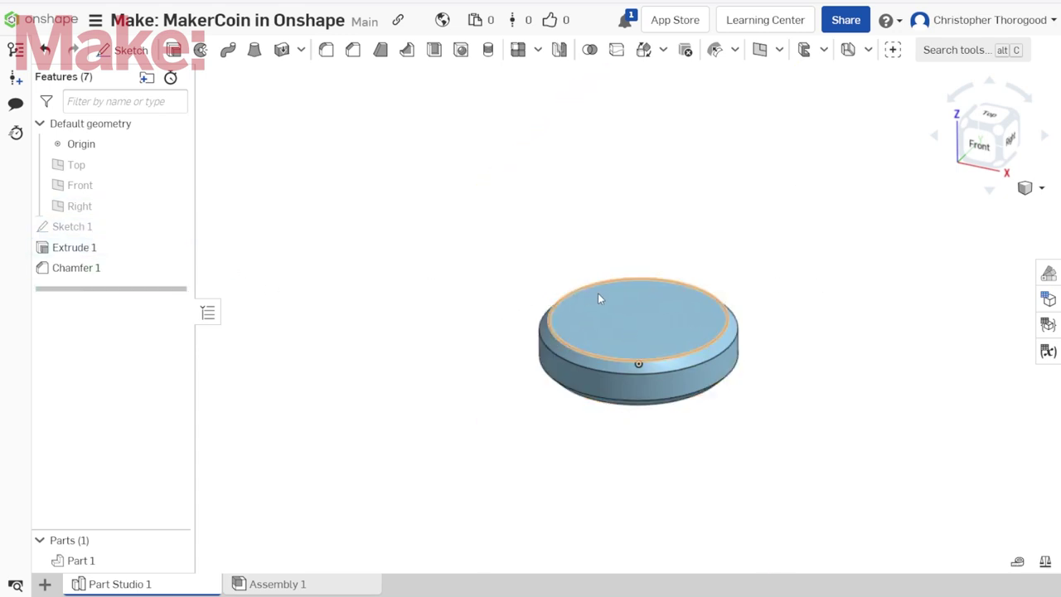
# - On a new Top plane sketch, draw a circle about 4.3 mm in diameter, vertically above the origin near the disc's rim
pyautogui.click(990, 116)
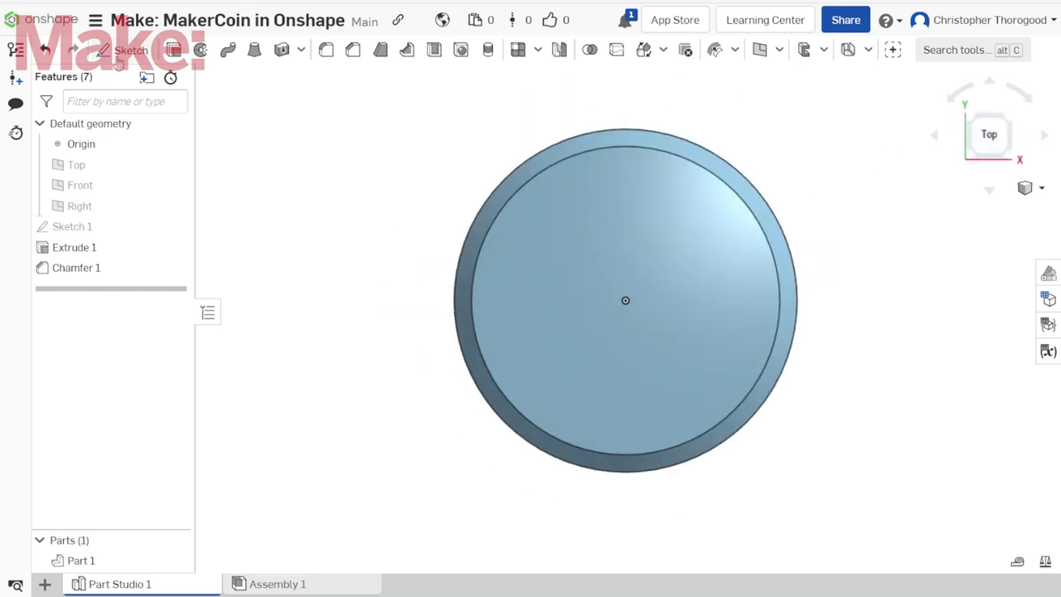
pyautogui.click(106, 166)
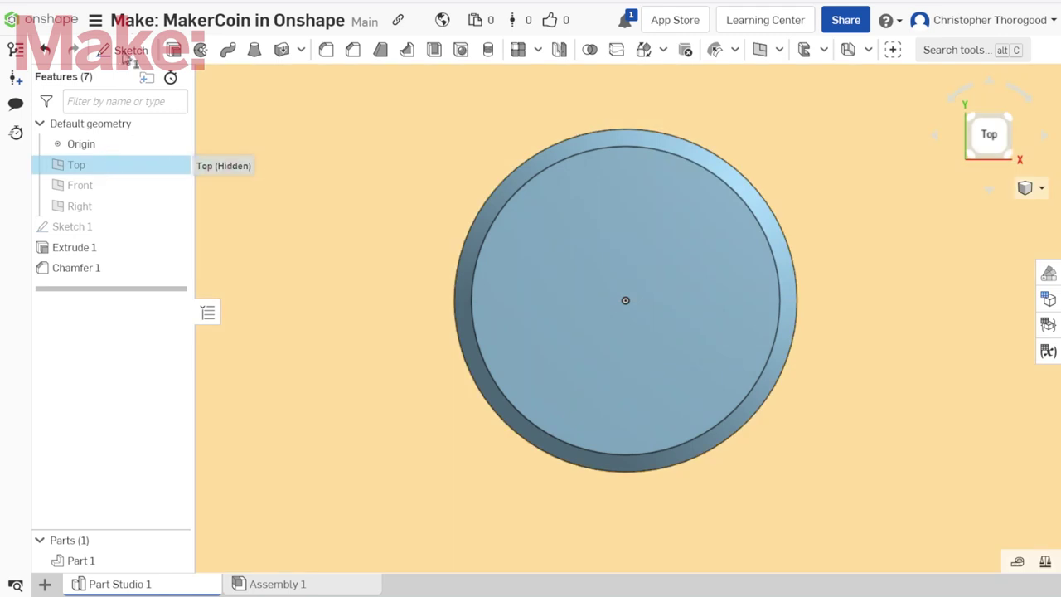
pyautogui.click(133, 50)
pyautogui.hotkey('shift', 's')
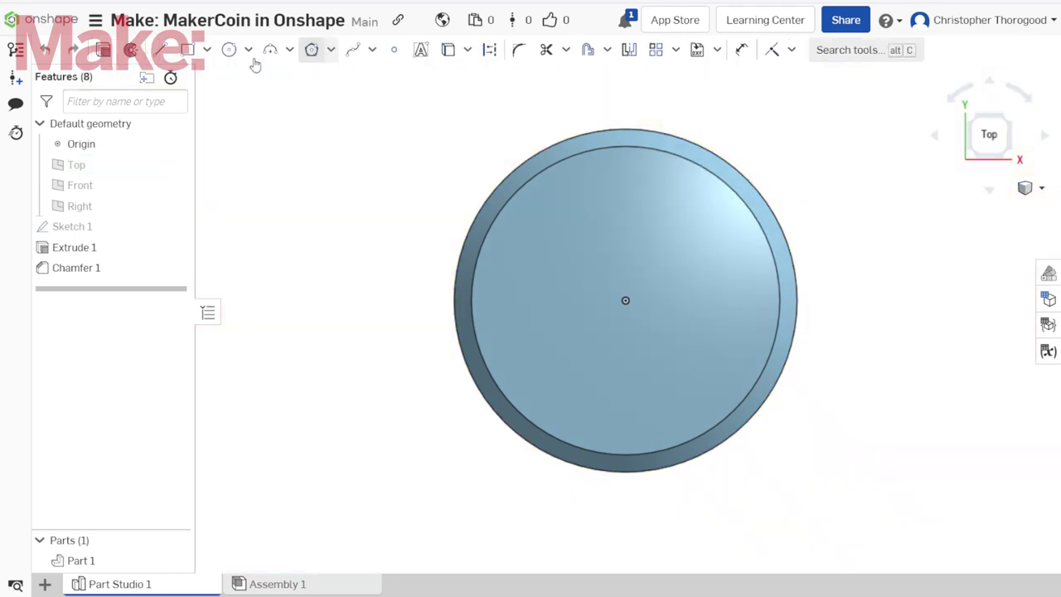
pyautogui.click(228, 50)
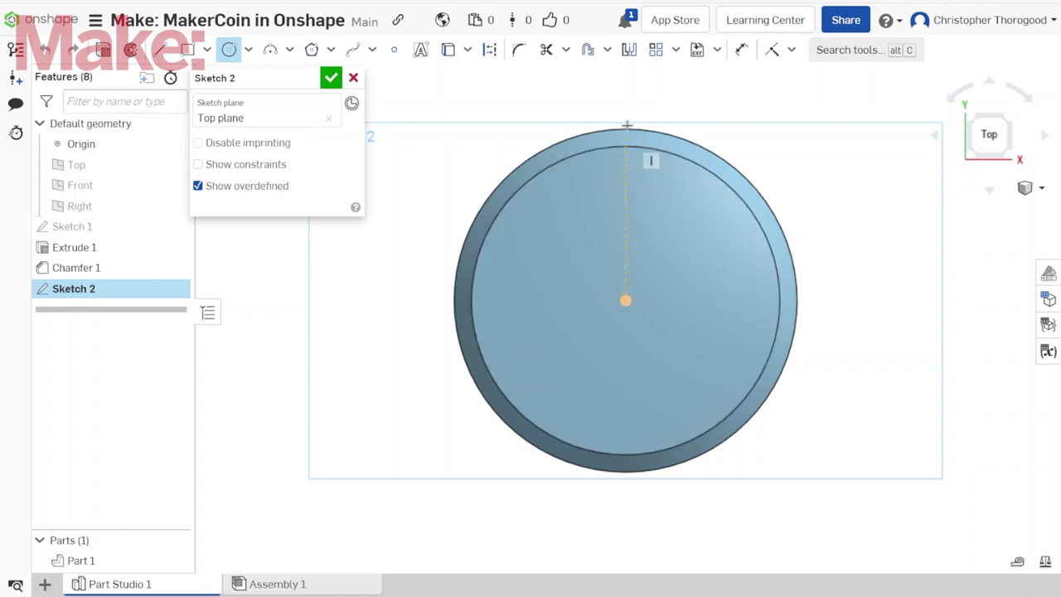
pyautogui.click(626, 122)
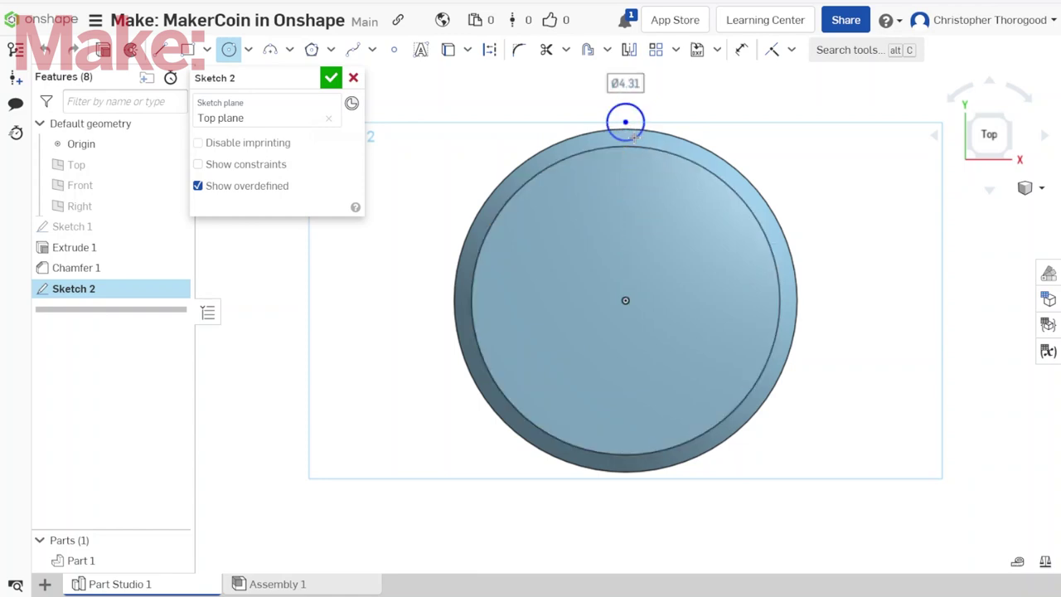
pyautogui.click(631, 137)
pyautogui.press('Escape')
# - Make the small circle's centre point coincident with the disc's outer circular edge
pyautogui.press('d')
pyautogui.click(625, 122)
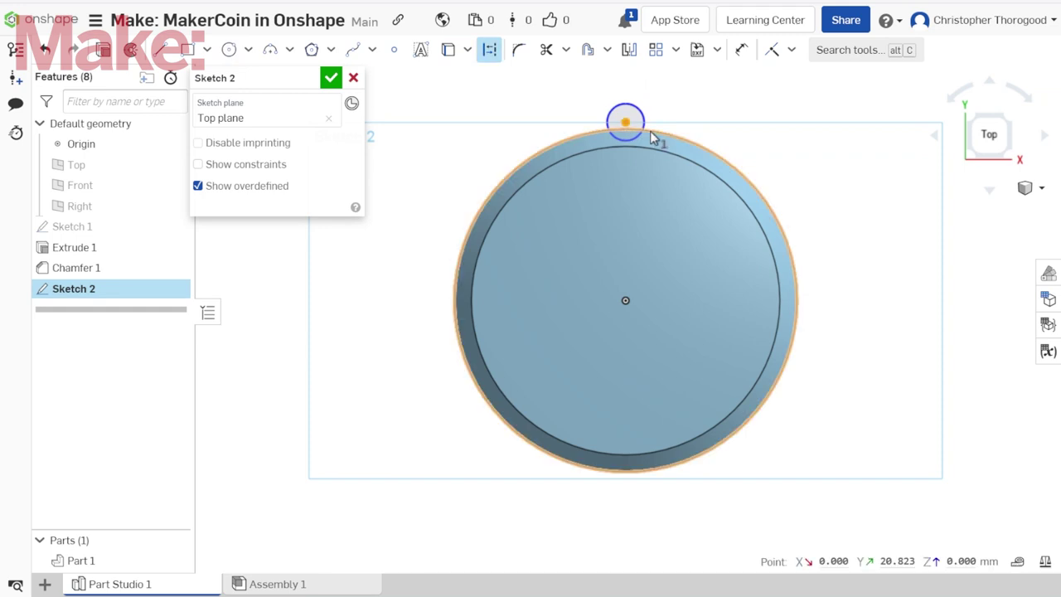
pyautogui.click(653, 136)
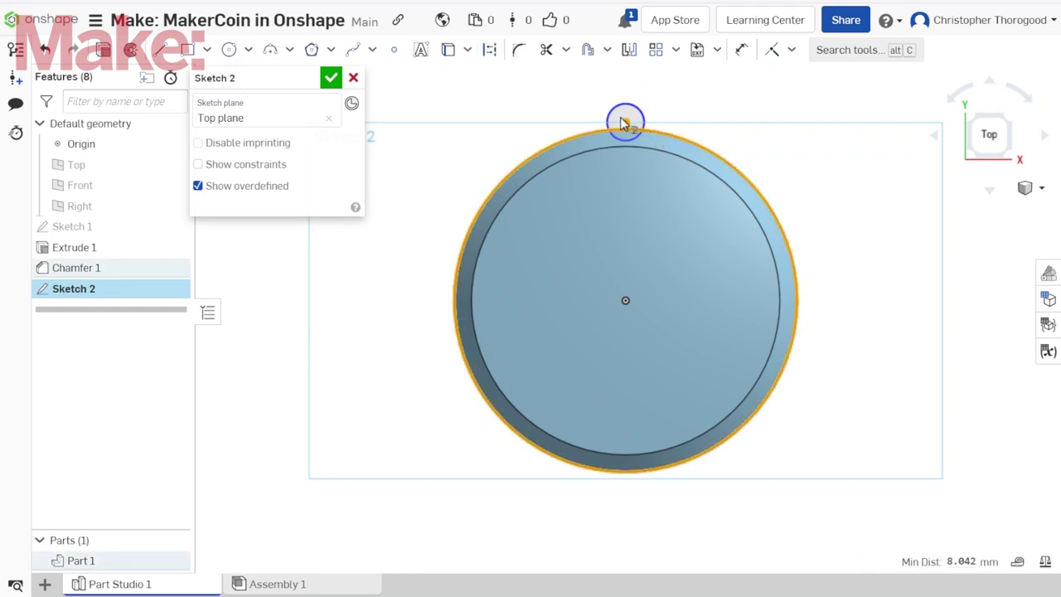
pyautogui.click(792, 50)
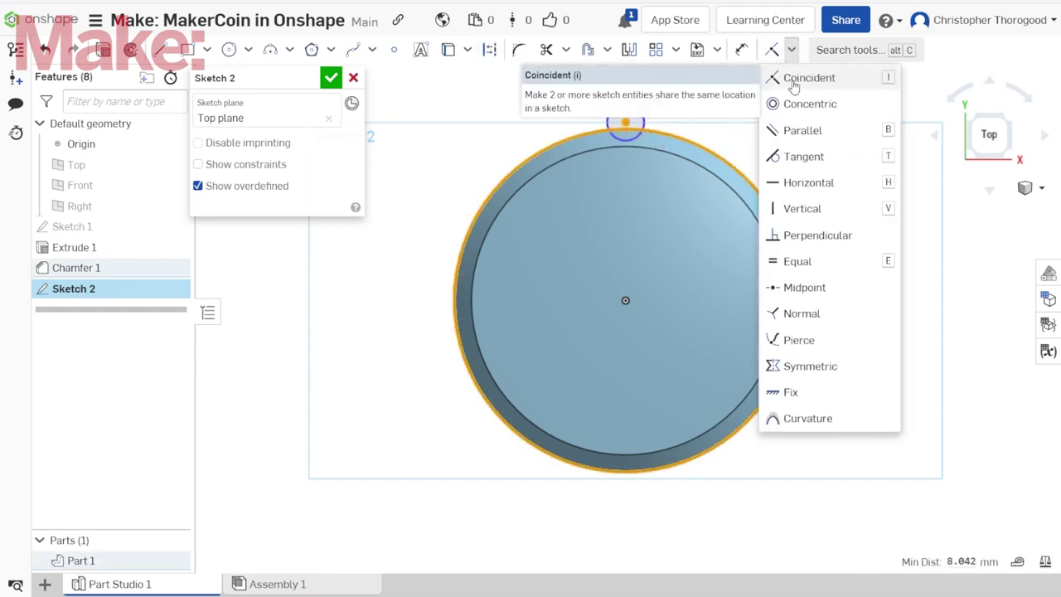
pyautogui.click(801, 78)
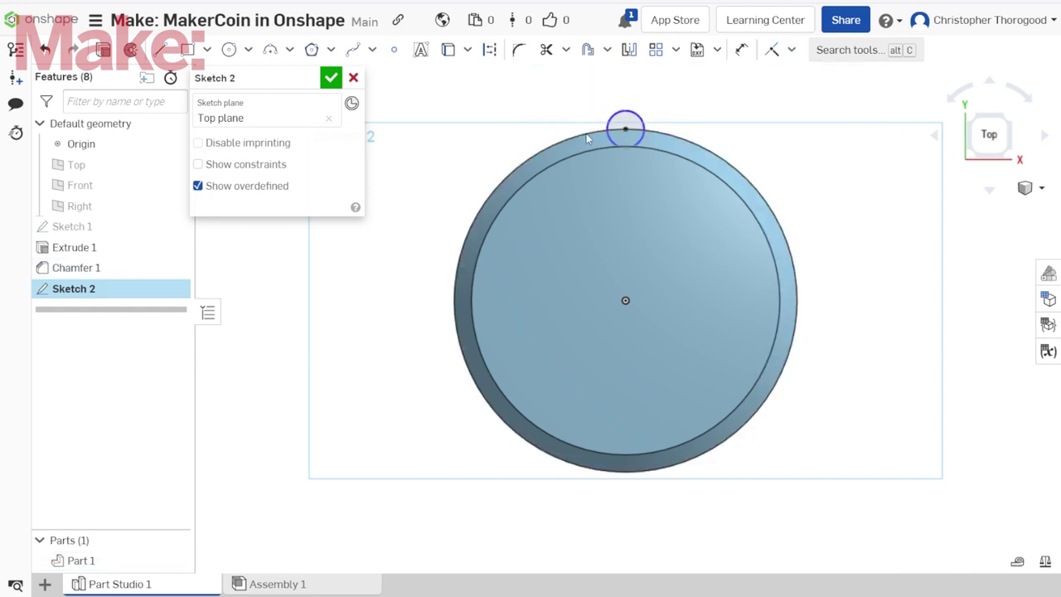
# - Dimension the small rim circle's diameter to 4 mm
pyautogui.click(626, 131)
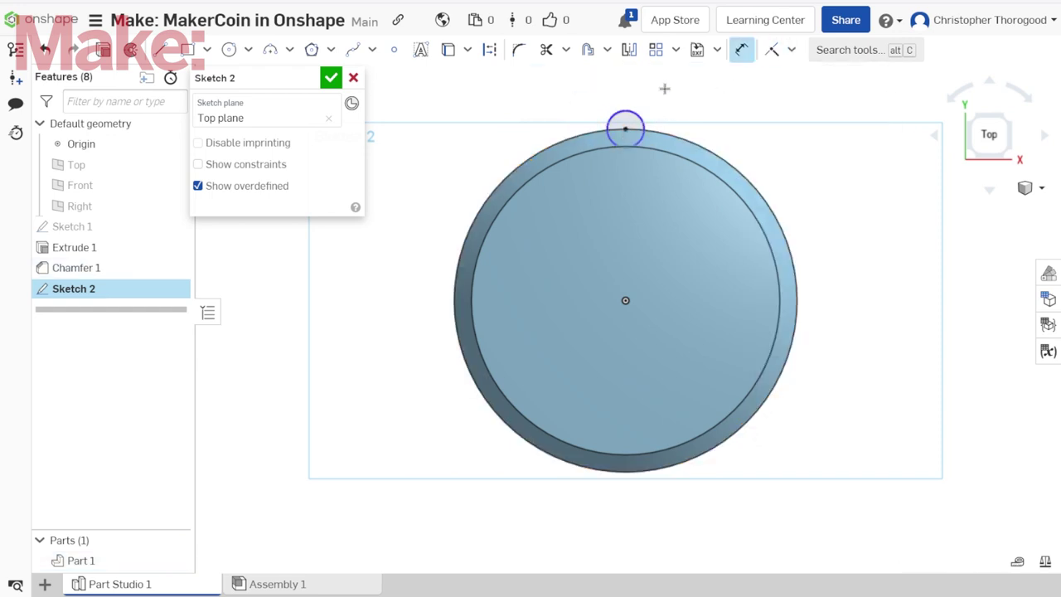
pyautogui.click(743, 51)
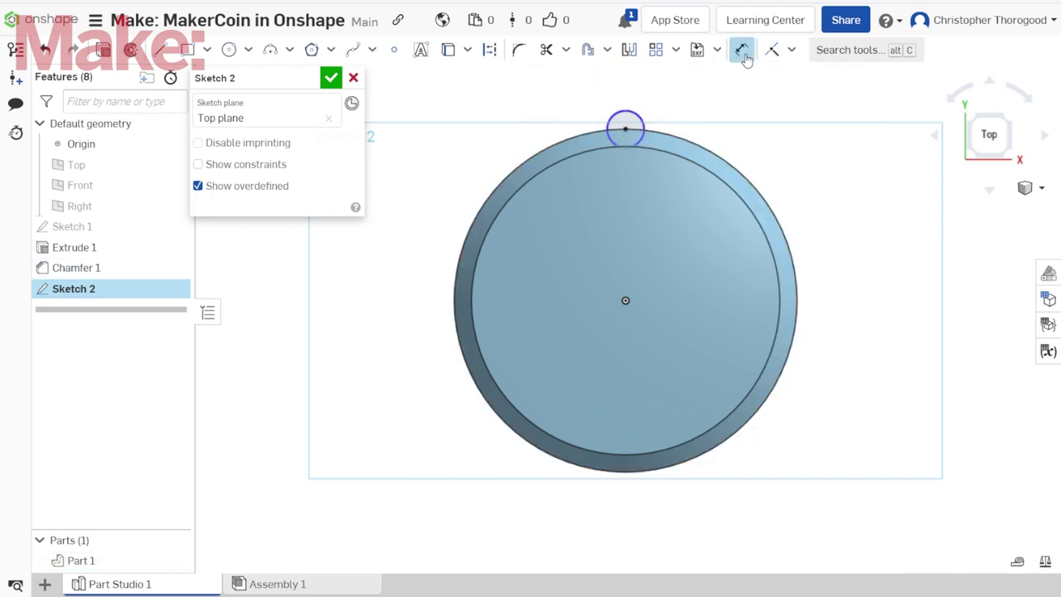
pyautogui.click(643, 124)
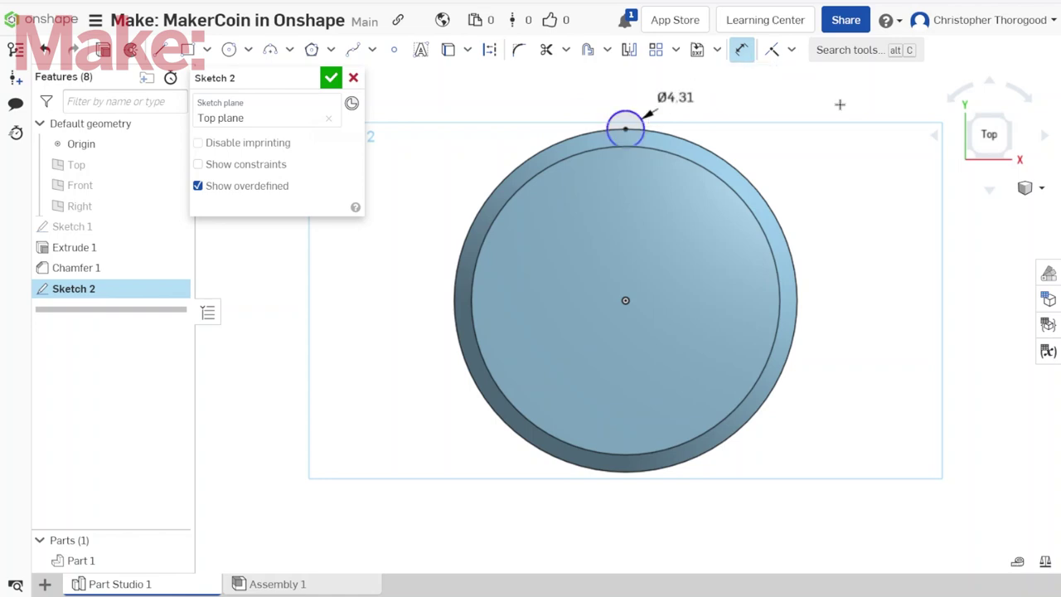
pyautogui.write('4')
pyautogui.press('Return')
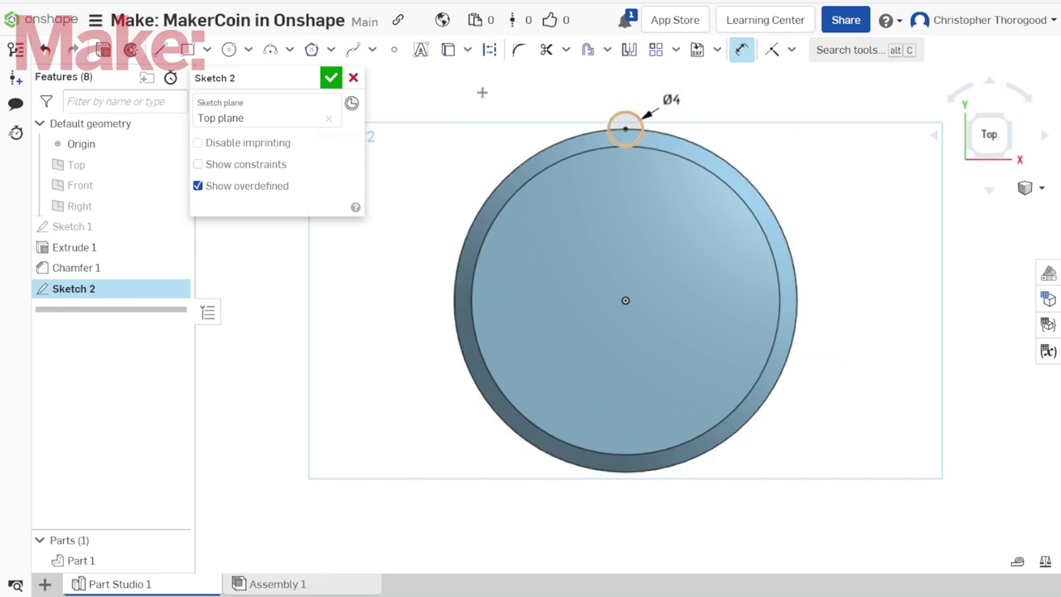
# - Cut the 4 mm rim circle through the disc with a 25 mm blind Remove extrude, reversing its direction
pyautogui.click(676, 50)
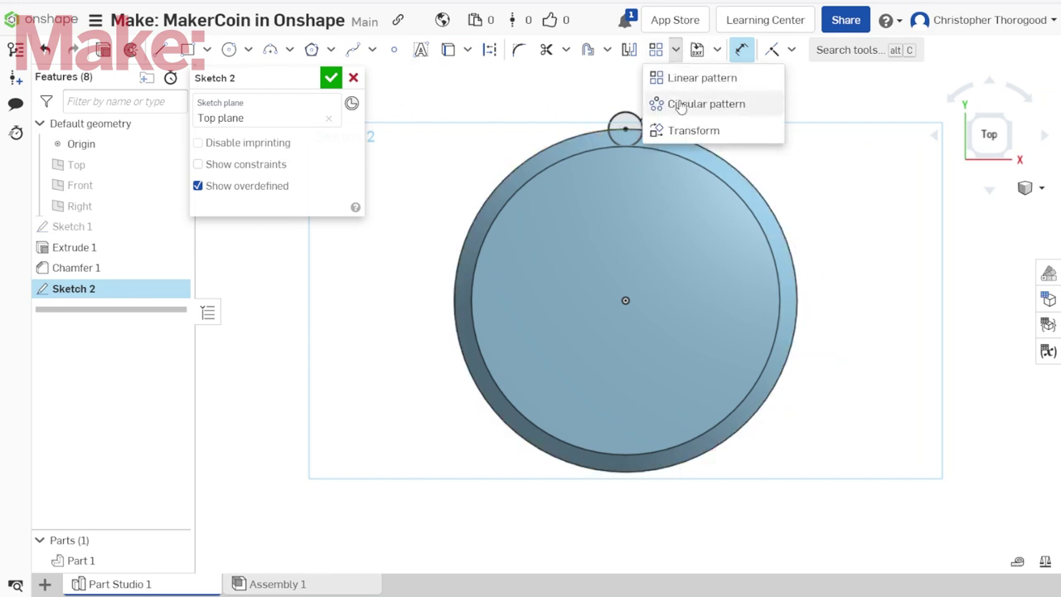
pyautogui.click(101, 51)
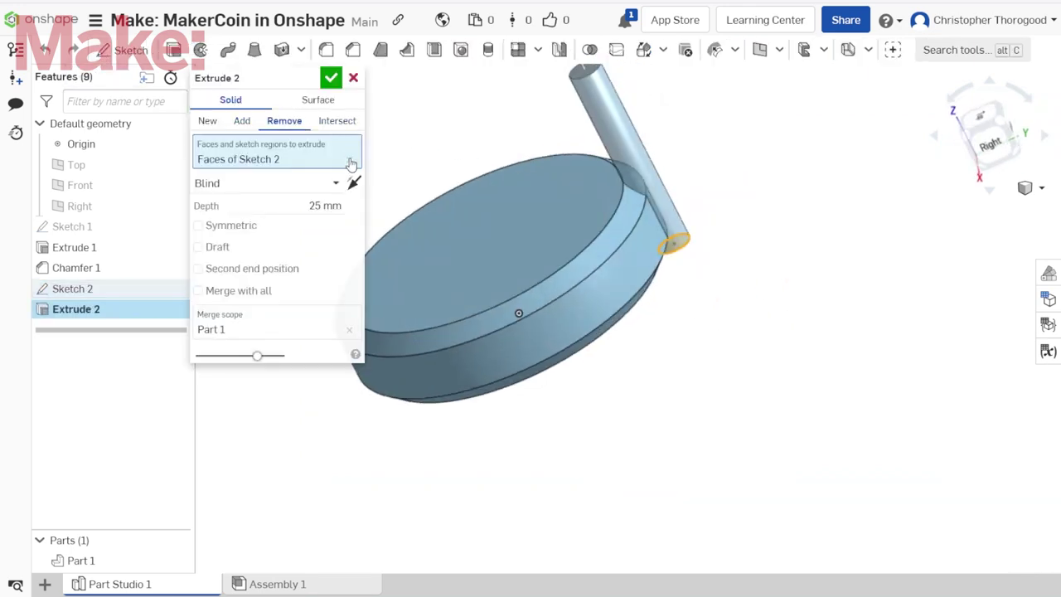
pyautogui.click(355, 183)
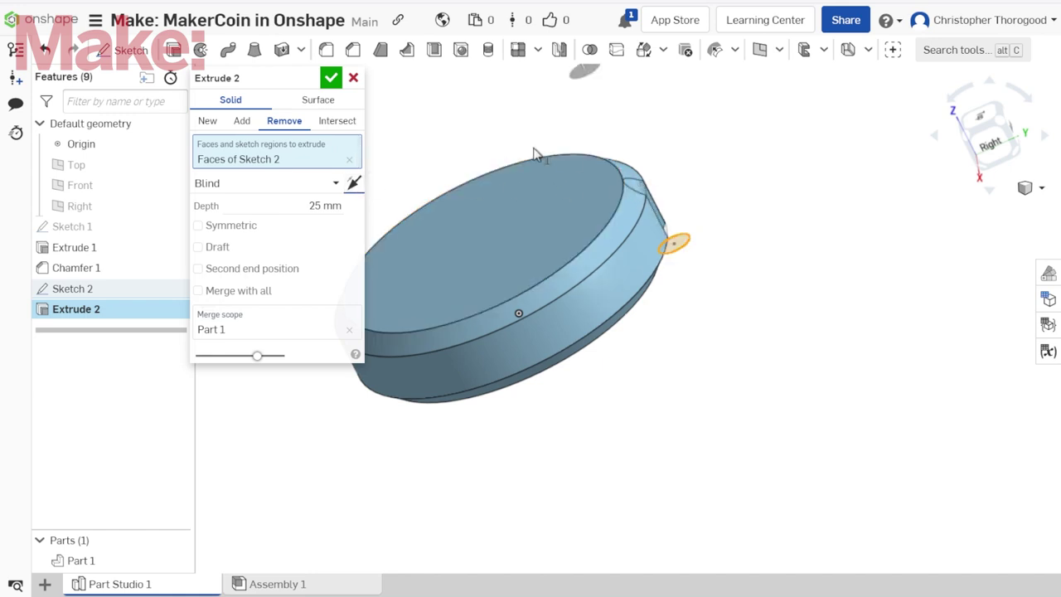
pyautogui.click(991, 122)
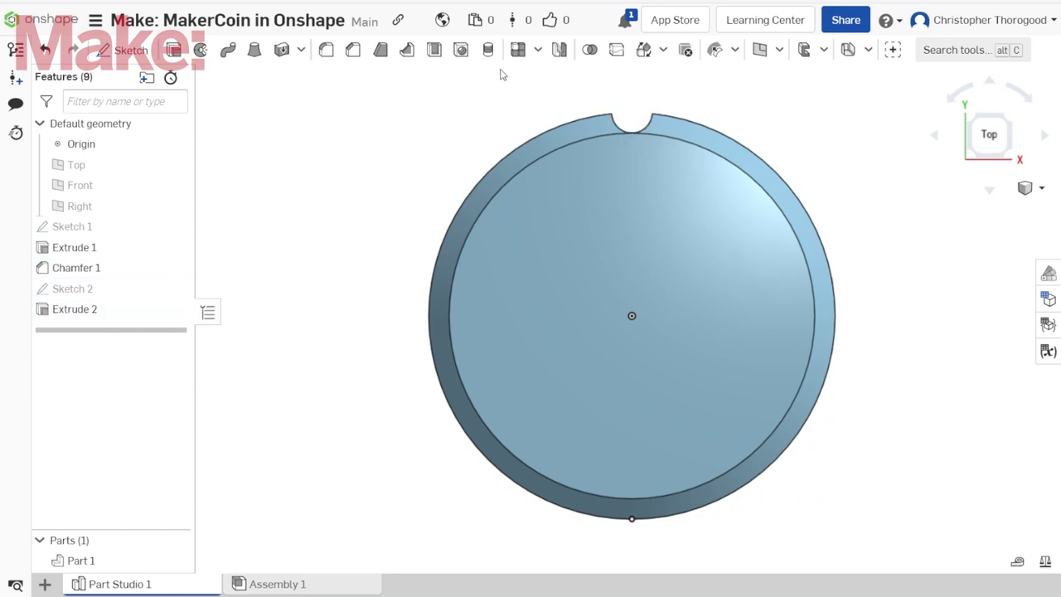
# - Set up a circular feature pattern of the notch cut, using the disc's circular chamfer edge as its axis
pyautogui.click(539, 50)
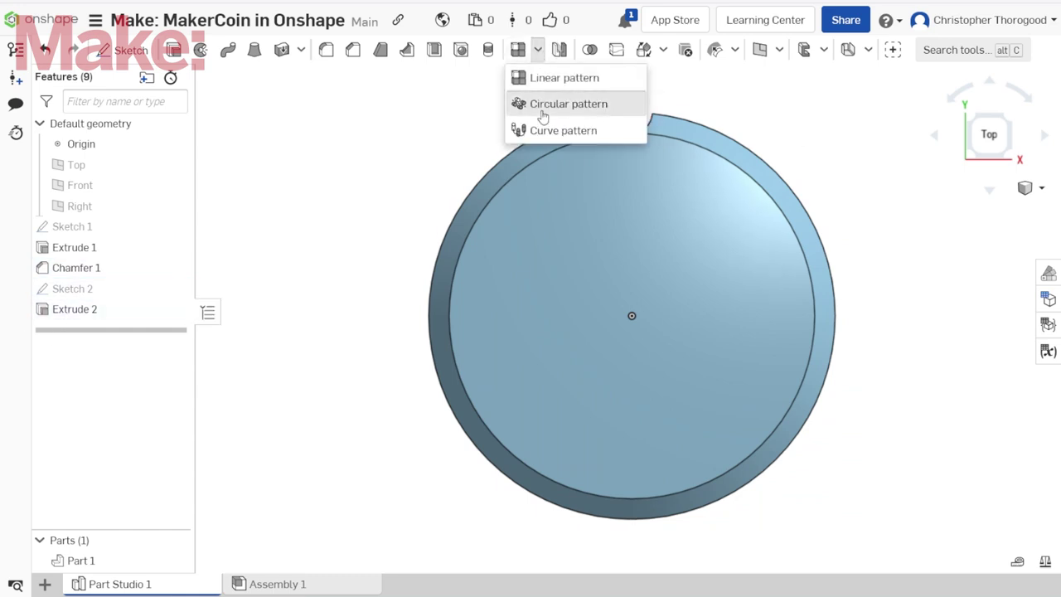
pyautogui.click(542, 107)
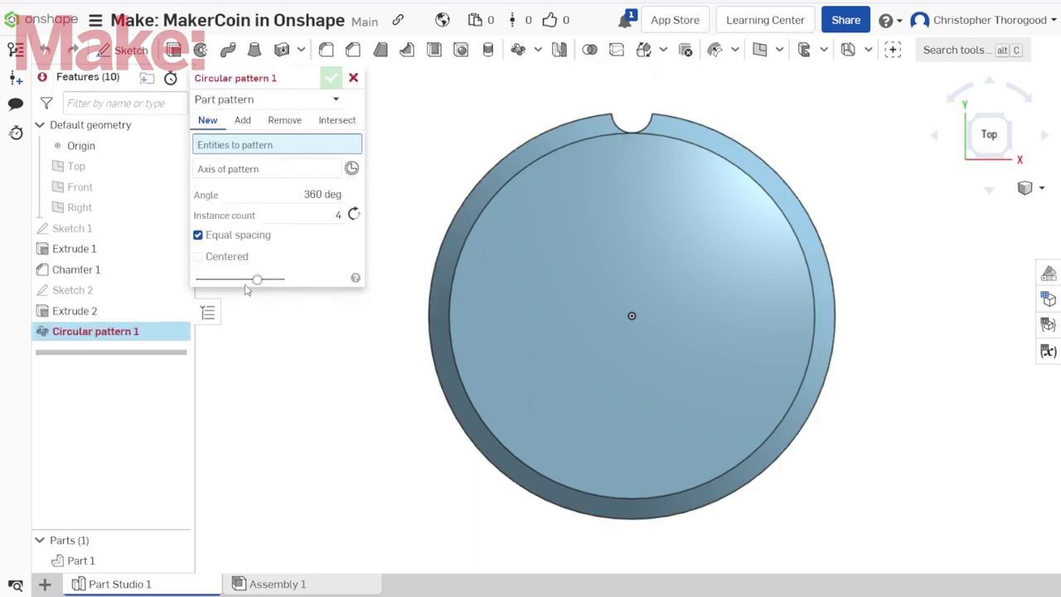
pyautogui.click(249, 100)
pyautogui.click(237, 145)
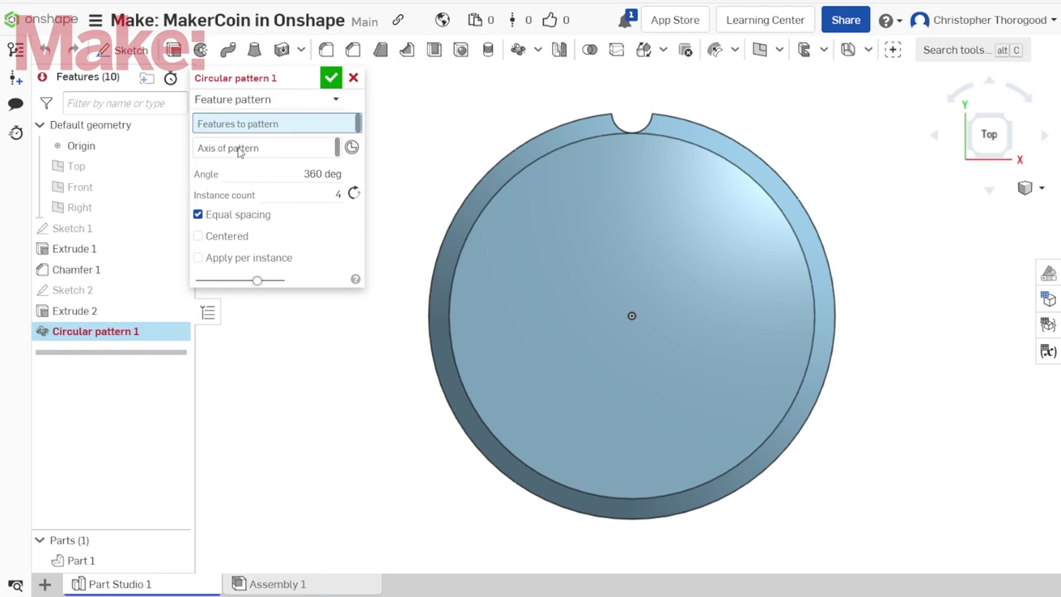
pyautogui.click(83, 311)
pyautogui.moveTo(510, 361); pyautogui.dragTo(482, 361, button='right')
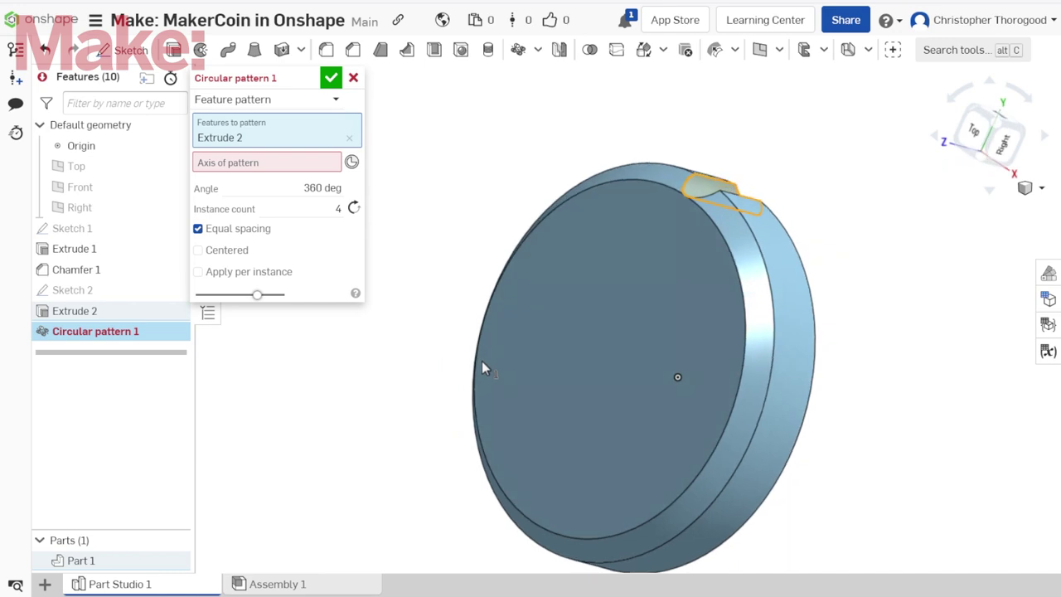
pyautogui.click(262, 164)
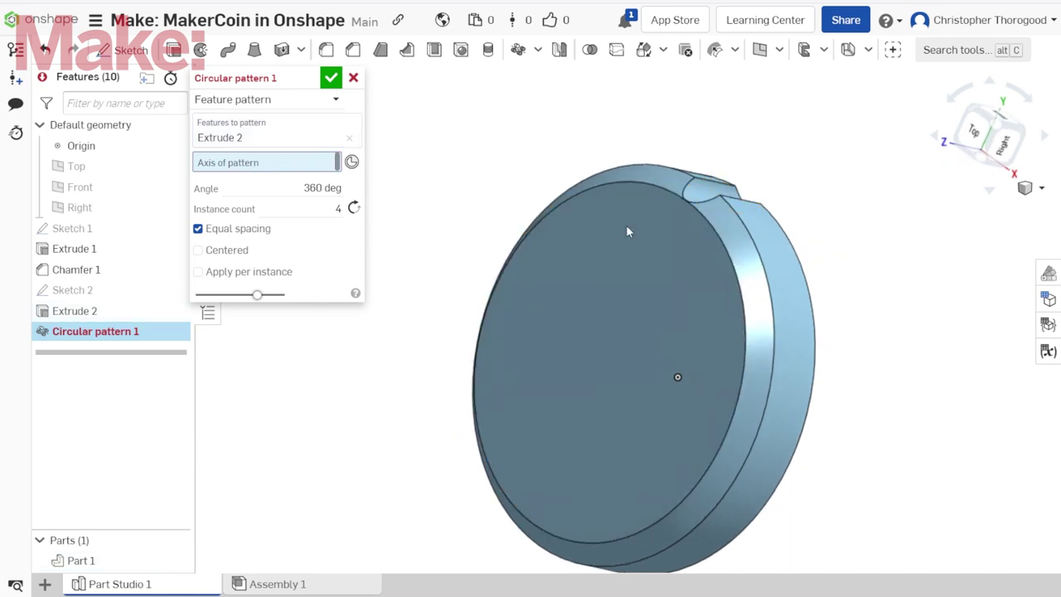
pyautogui.click(724, 247)
pyautogui.moveTo(652, 221); pyautogui.dragTo(629, 297, button='right')
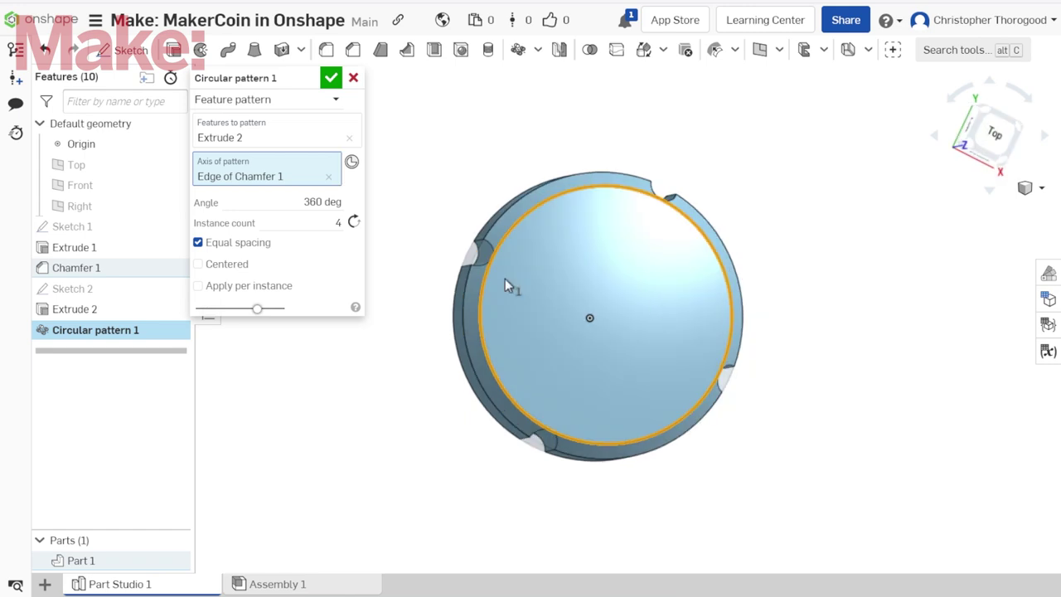
# - Set the circular pattern to 24 equally spaced instances over 360 degrees and accept it
pyautogui.click(285, 222)
pyautogui.write('2')
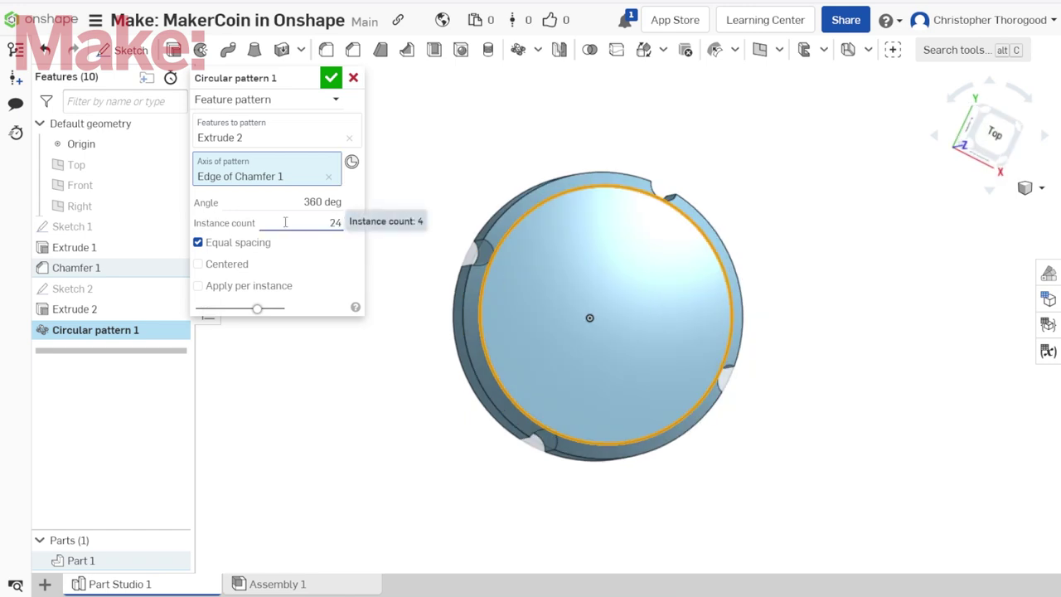
pyautogui.moveTo(515, 230); pyautogui.dragTo(486, 222, button='right')
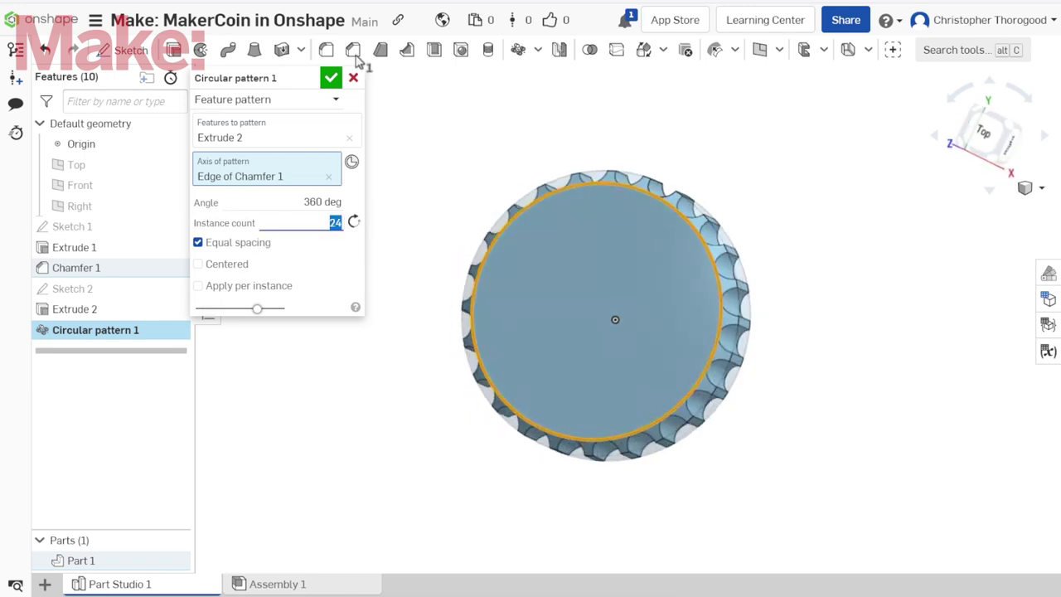
pyautogui.click(332, 78)
# - Start a sketch on the disc's upper face and draw a circle about 20.8 mm in diameter at its centre
pyautogui.moveTo(644, 337)
pyautogui.mouseDown(button='right')
pyautogui.moveTo(668, 339)
pyautogui.moveTo(662, 368)
pyautogui.moveTo(632, 324)
pyautogui.mouseUp(button='right')
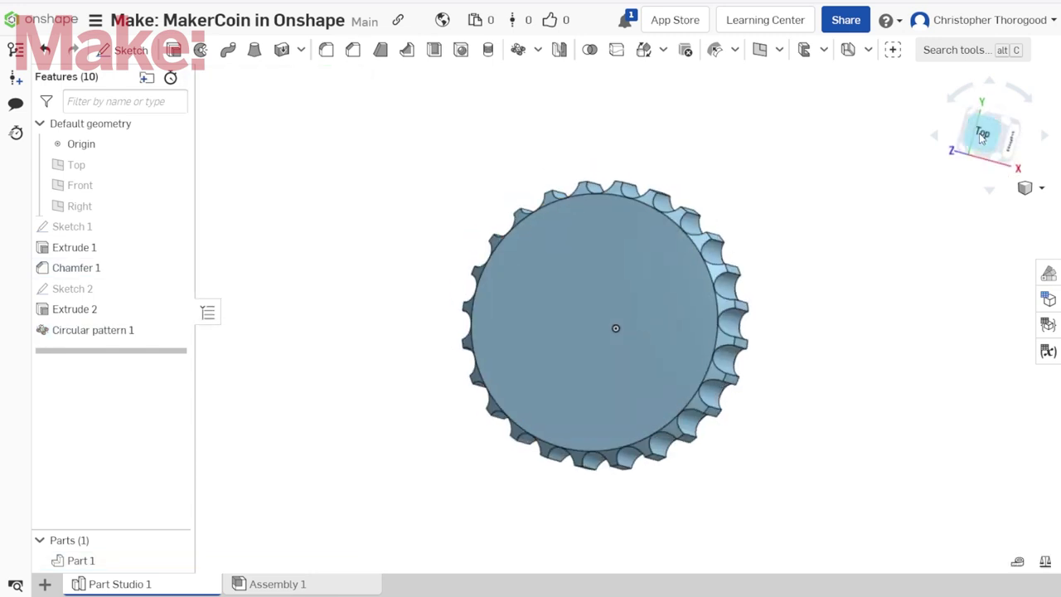
pyautogui.click(980, 135)
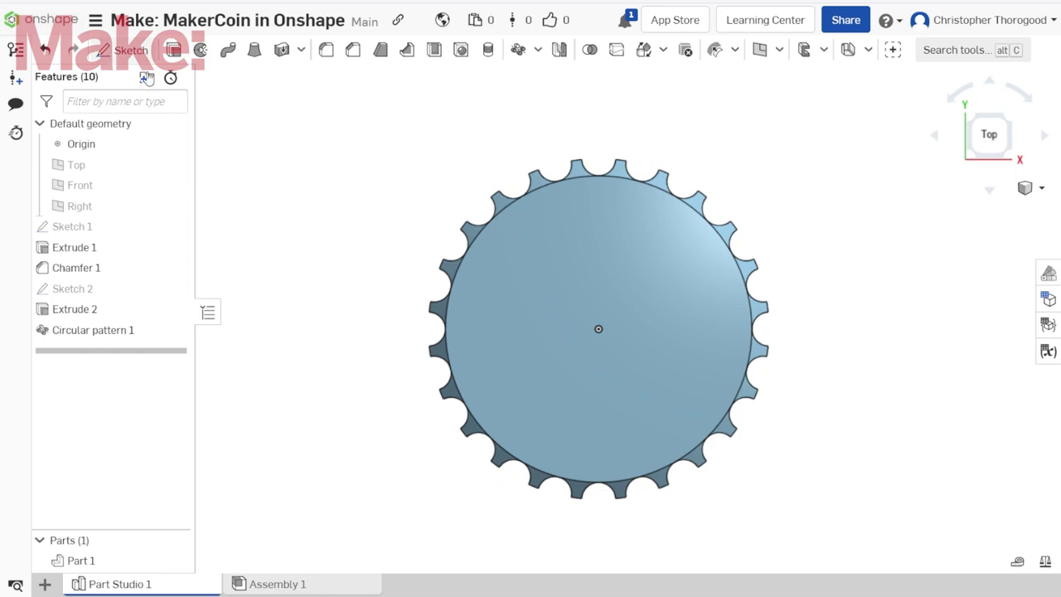
pyautogui.hotkey('shift', 's')
pyautogui.click(557, 315)
pyautogui.moveTo(545, 301); pyautogui.dragTo(540, 281, button='right')
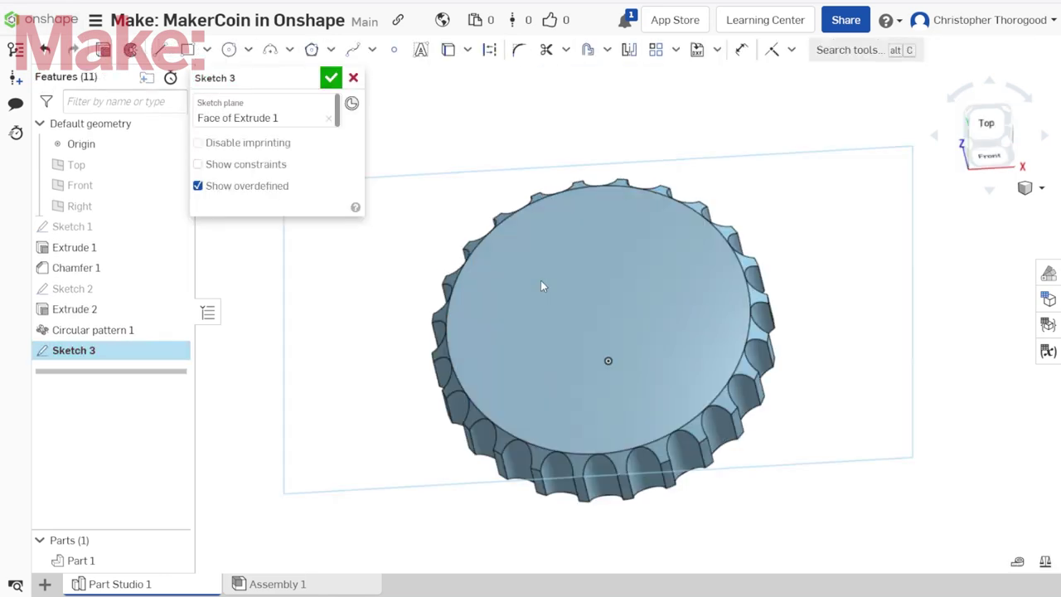
pyautogui.click(228, 49)
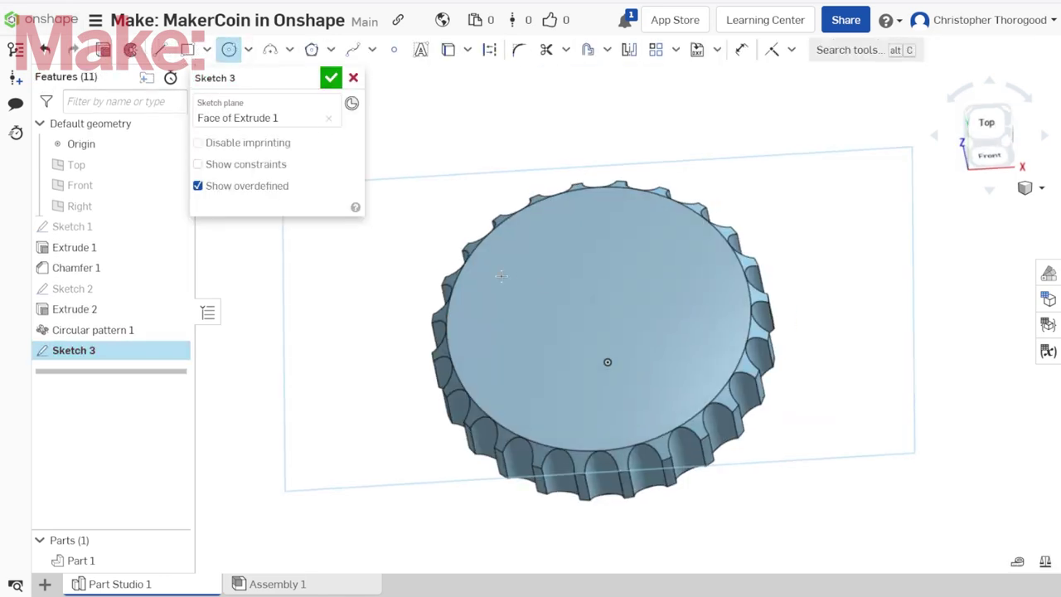
pyautogui.click(598, 319)
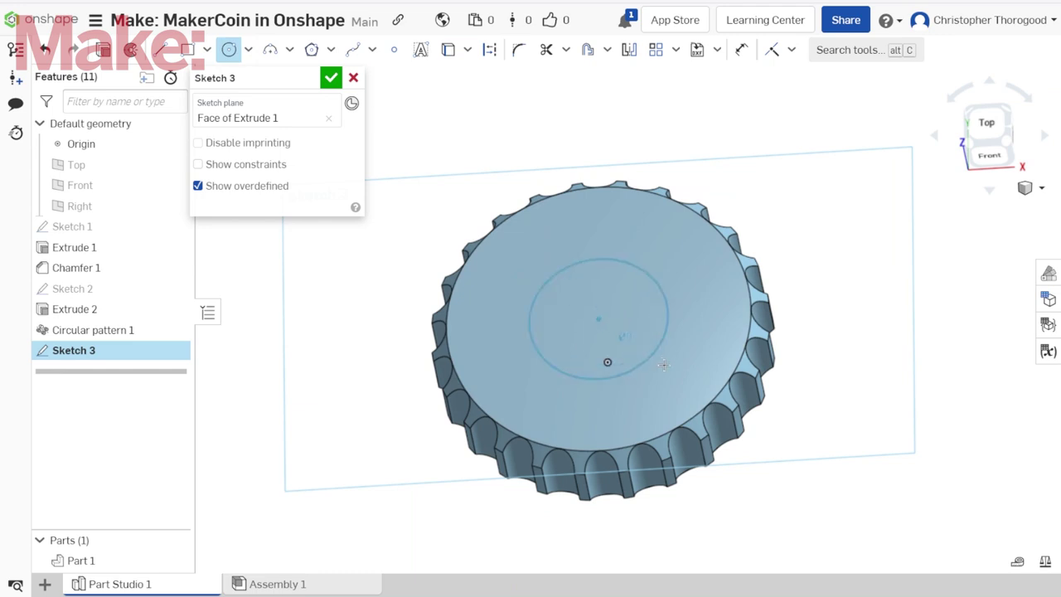
pyautogui.click(649, 299)
# - Dimension the diameter of the central circle on the disc's upper face
pyautogui.press('u')
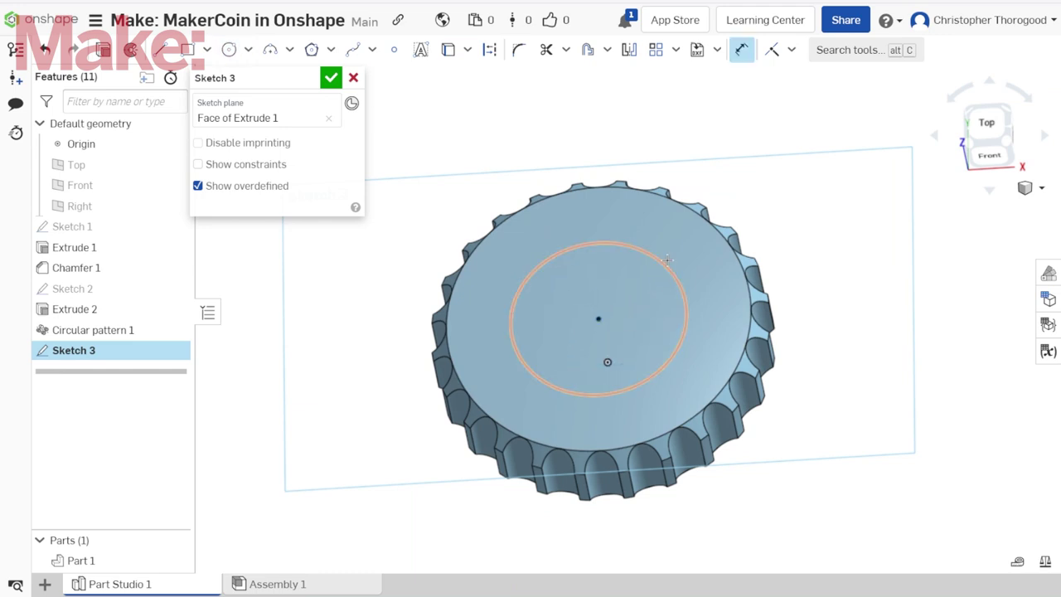
pyautogui.click(664, 260)
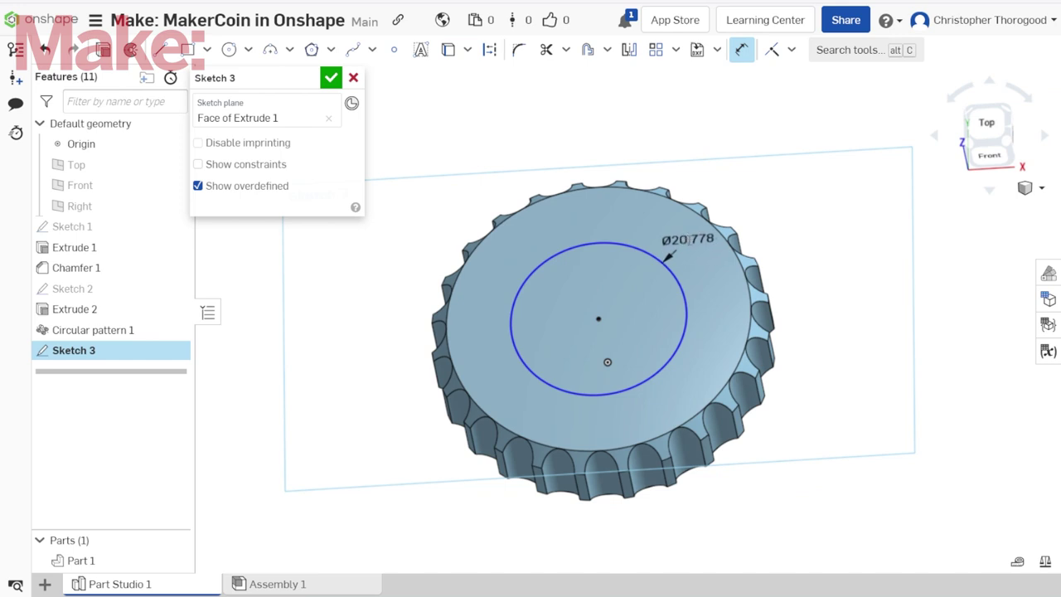
pyautogui.click(690, 241)
pyautogui.press('Return')
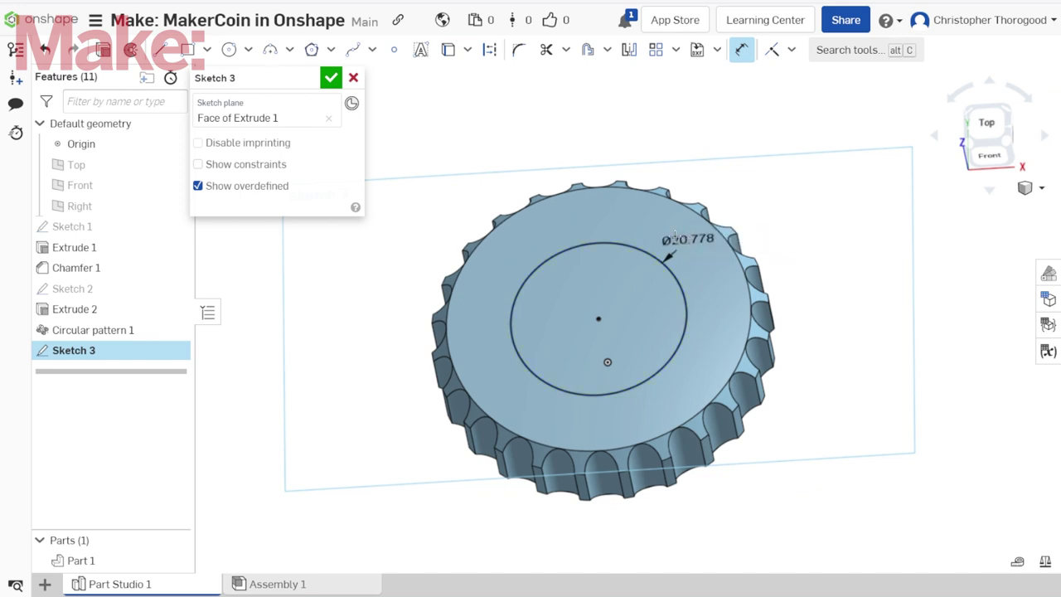
# - Cut the central circle through the disc with a 25 mm blind Remove extrude
pyautogui.click(114, 55)
pyautogui.click(519, 243)
pyautogui.hotkey('shift', 'e')
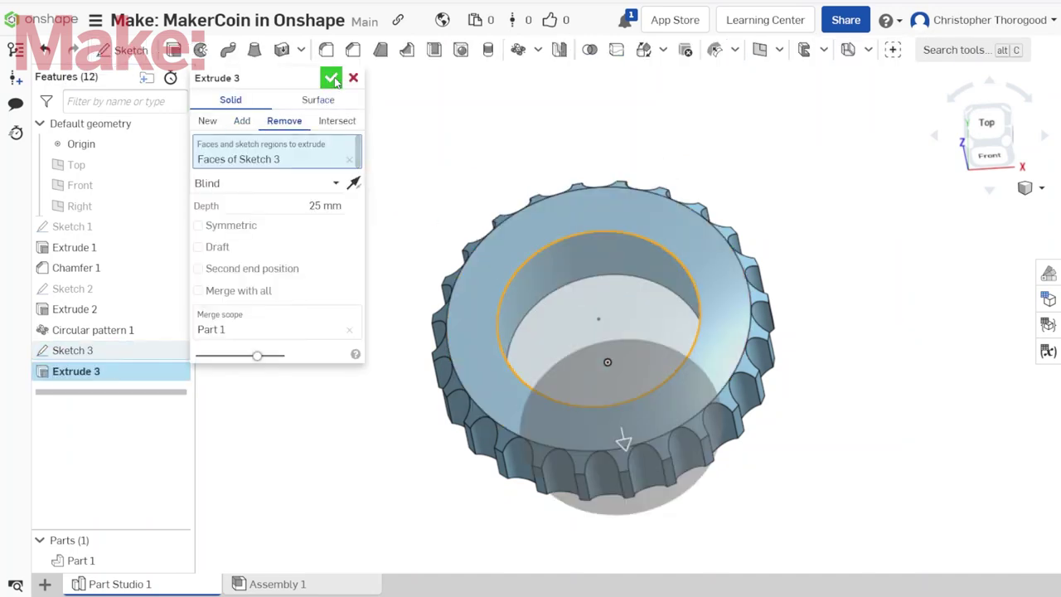
pyautogui.click(331, 78)
# - Chamfer the upper and lower edges of the central hole with an equal distance of 4 mm
pyautogui.click(331, 55)
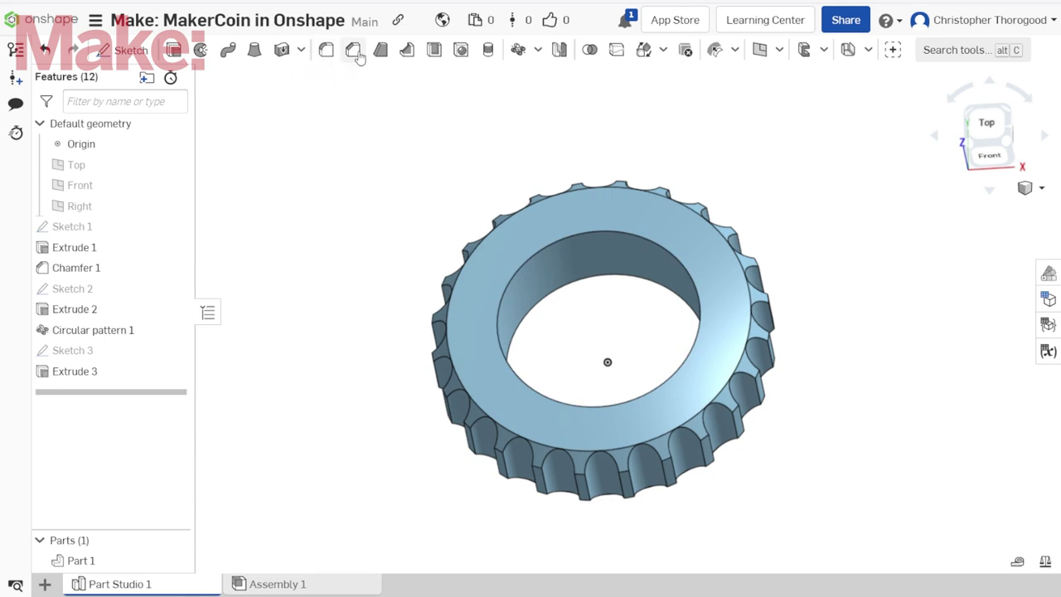
pyautogui.click(543, 253)
pyautogui.click(555, 299)
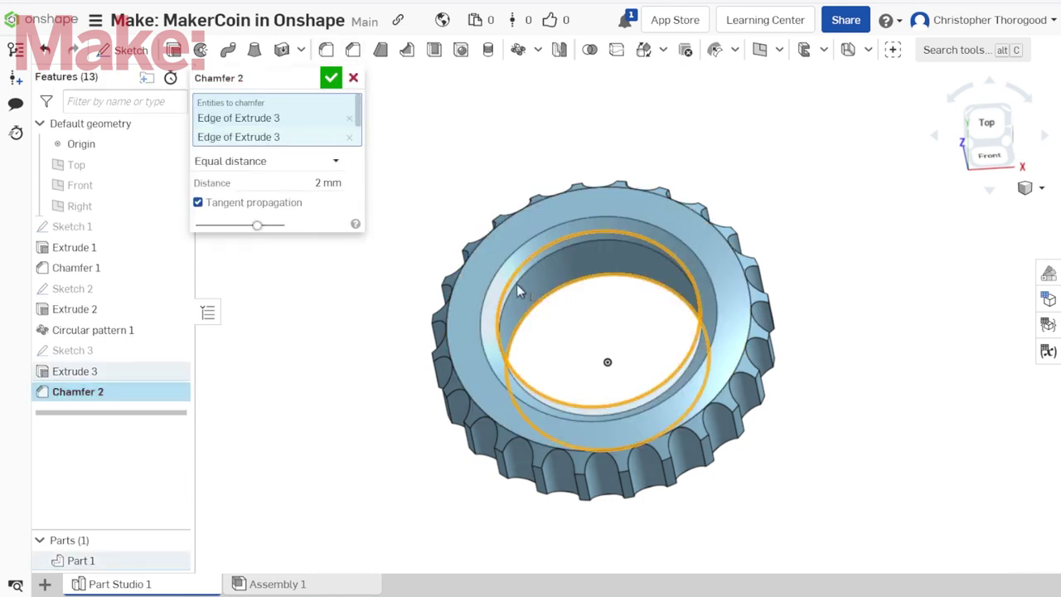
pyautogui.click(314, 183)
pyautogui.write('4')
pyautogui.press('Return')
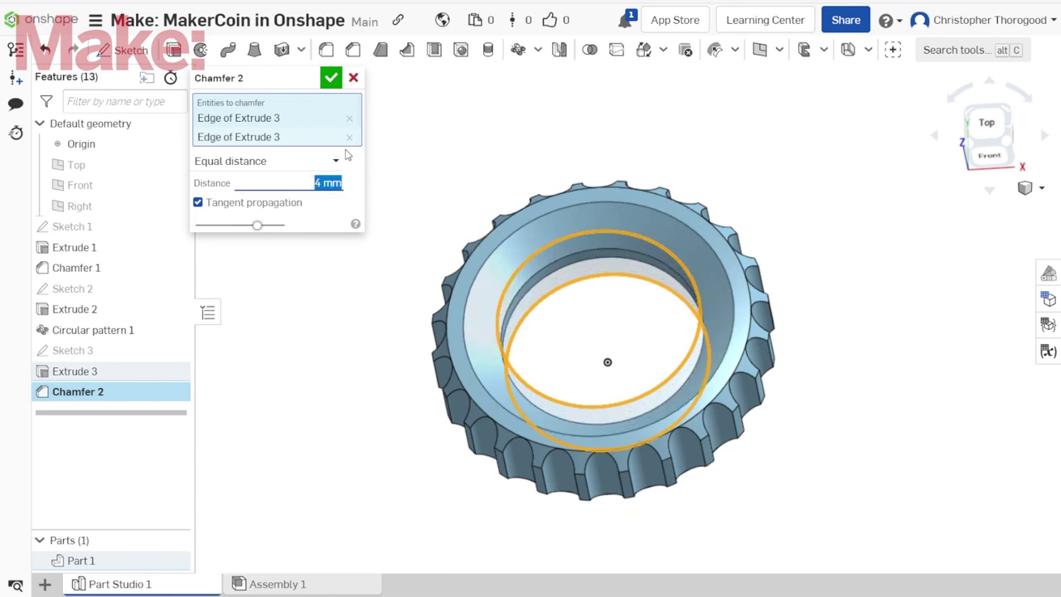
pyautogui.click(331, 77)
# - Section the notched ring along the Front plane and view the cut profile from the front
pyautogui.moveTo(508, 253)
pyautogui.mouseDown(button='right')
pyautogui.moveTo(531, 238)
pyautogui.moveTo(515, 263)
pyautogui.mouseUp(button='right')
pyautogui.scroll(2, 516, 263)
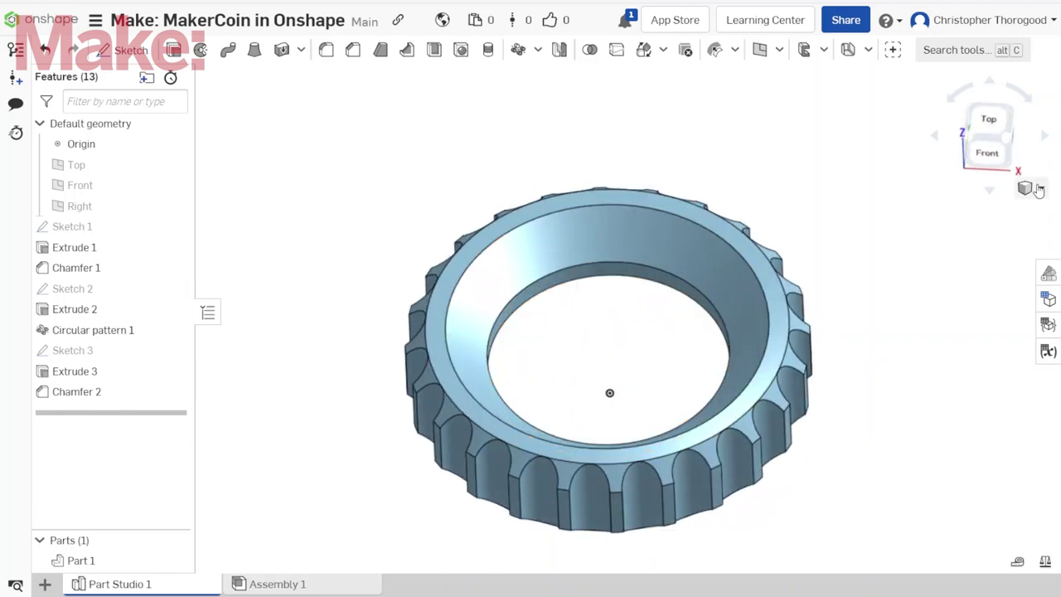
pyautogui.click(1035, 187)
pyautogui.click(972, 543)
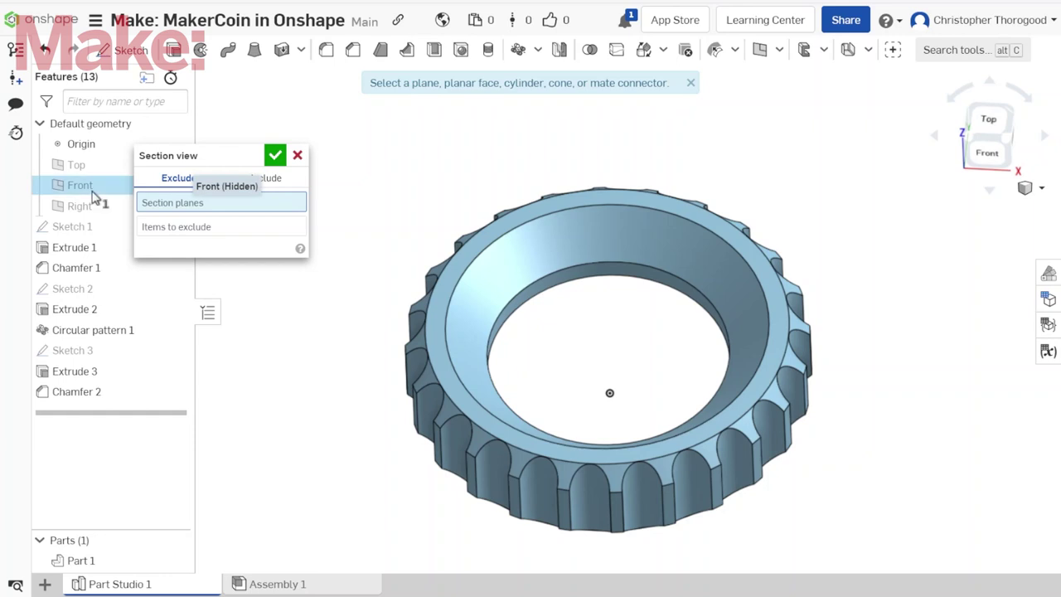
pyautogui.click(92, 191)
pyautogui.click(277, 156)
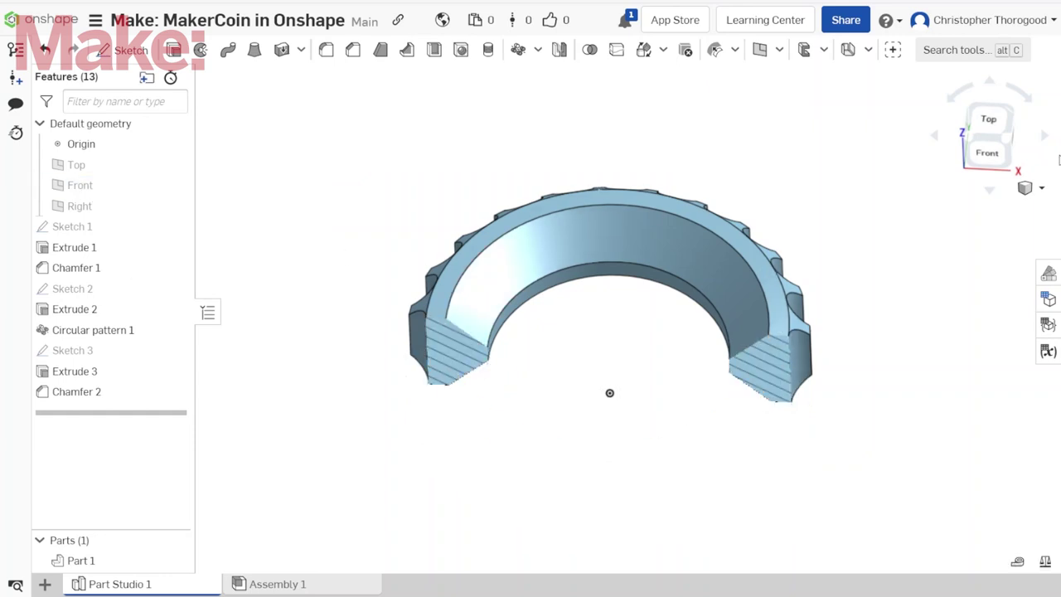
pyautogui.click(985, 154)
pyautogui.scroll(-3, 473, 325)
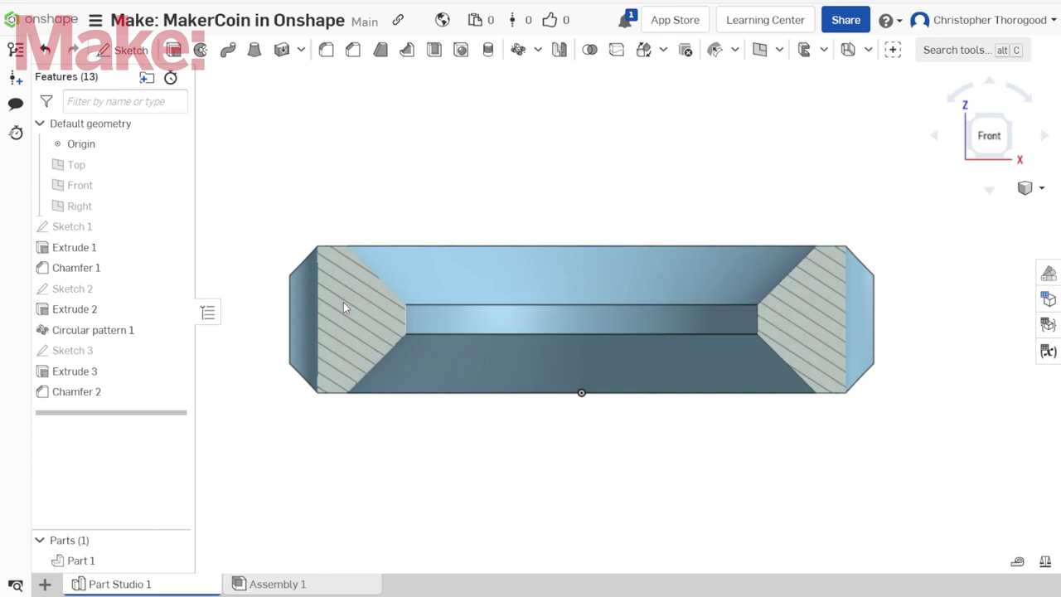
pyautogui.scroll(-2, 825, 335)
pyautogui.scroll(4, 539, 317)
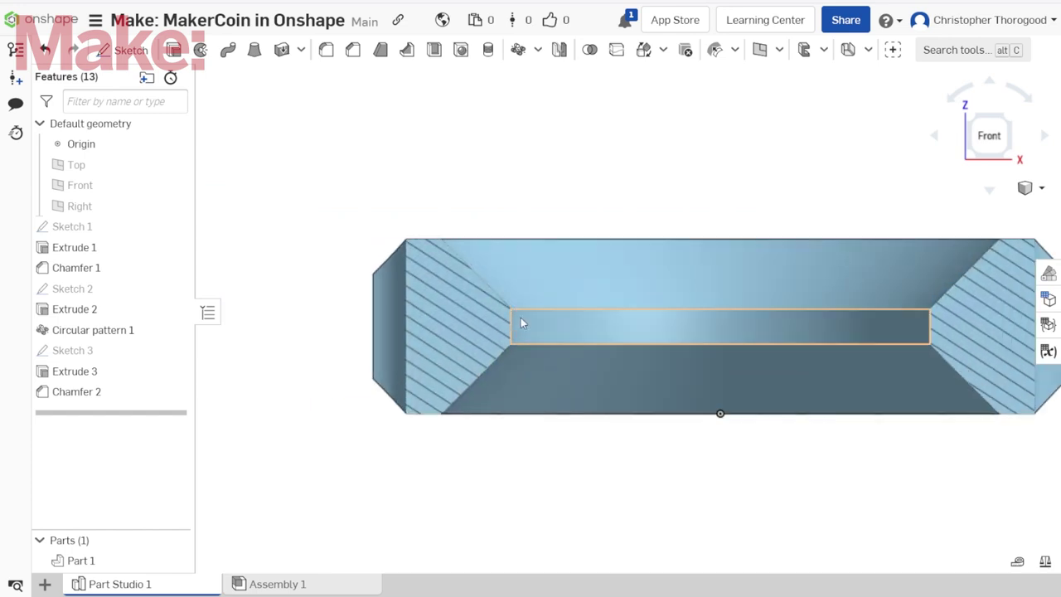
# - Start a sketch on the Front plane and create intersection curves from the hole's two chamfer faces and its inner cylindrical face
pyautogui.click(112, 52)
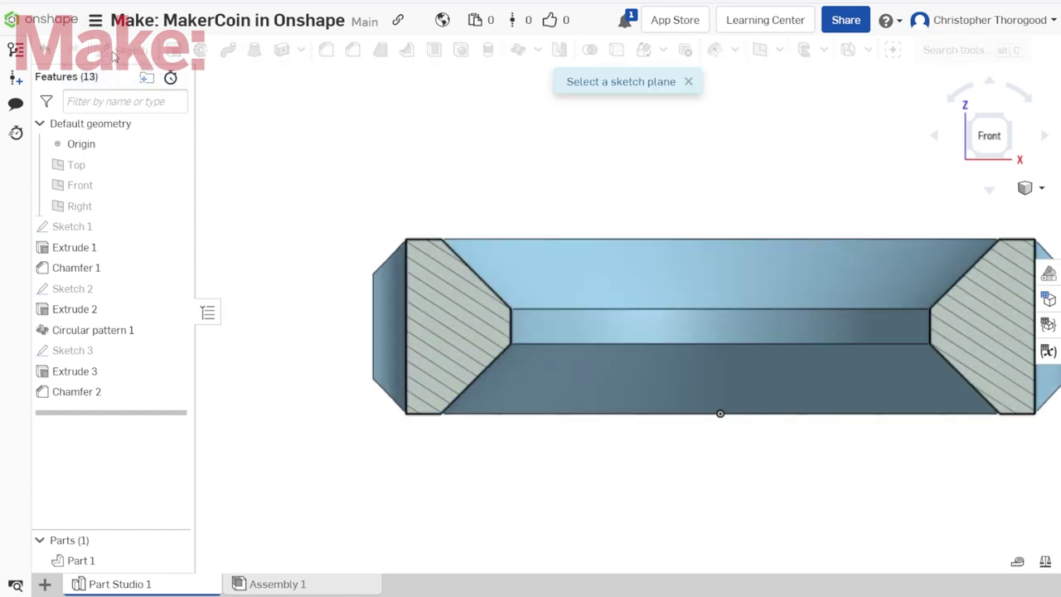
pyautogui.click(80, 198)
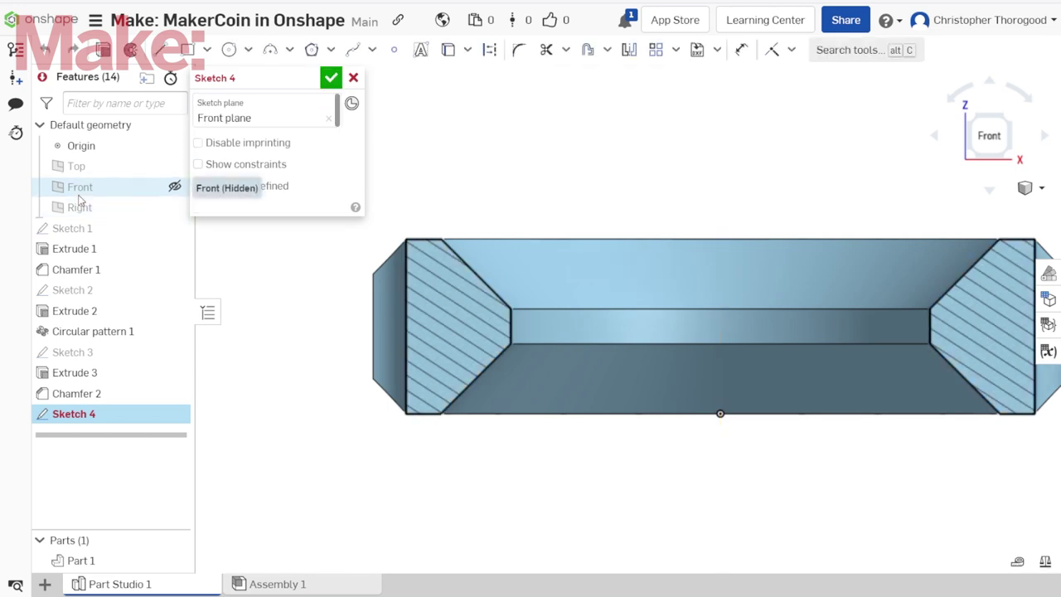
pyautogui.click(543, 277)
pyautogui.click(551, 323)
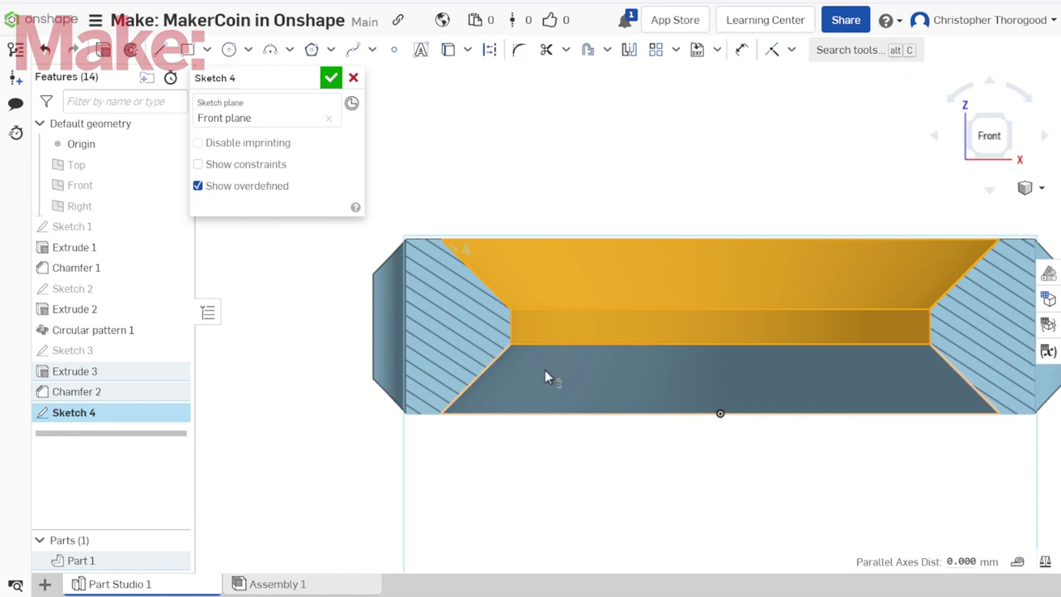
pyautogui.click(544, 370)
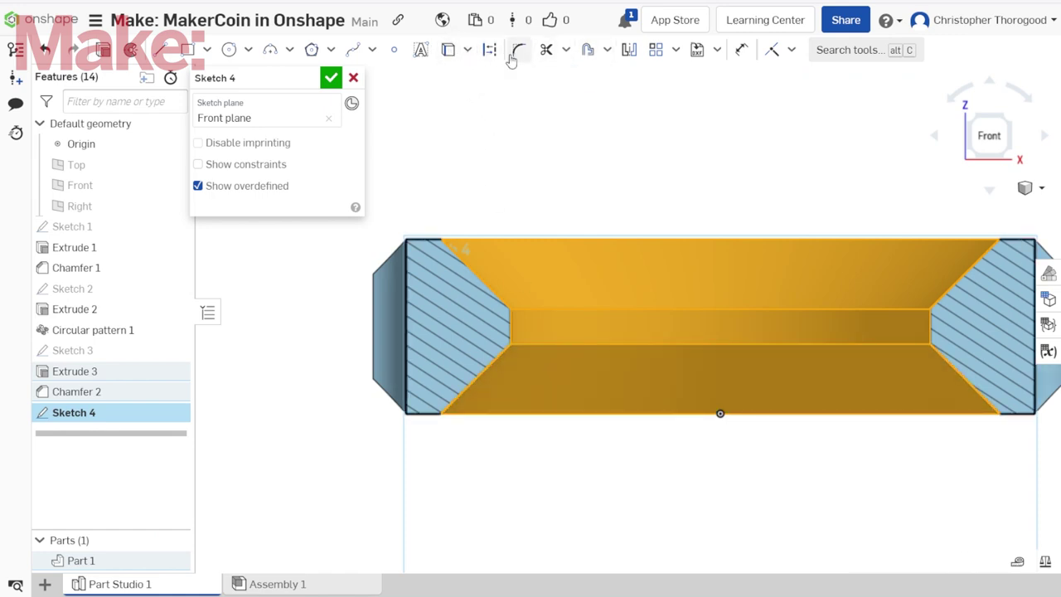
pyautogui.click(469, 51)
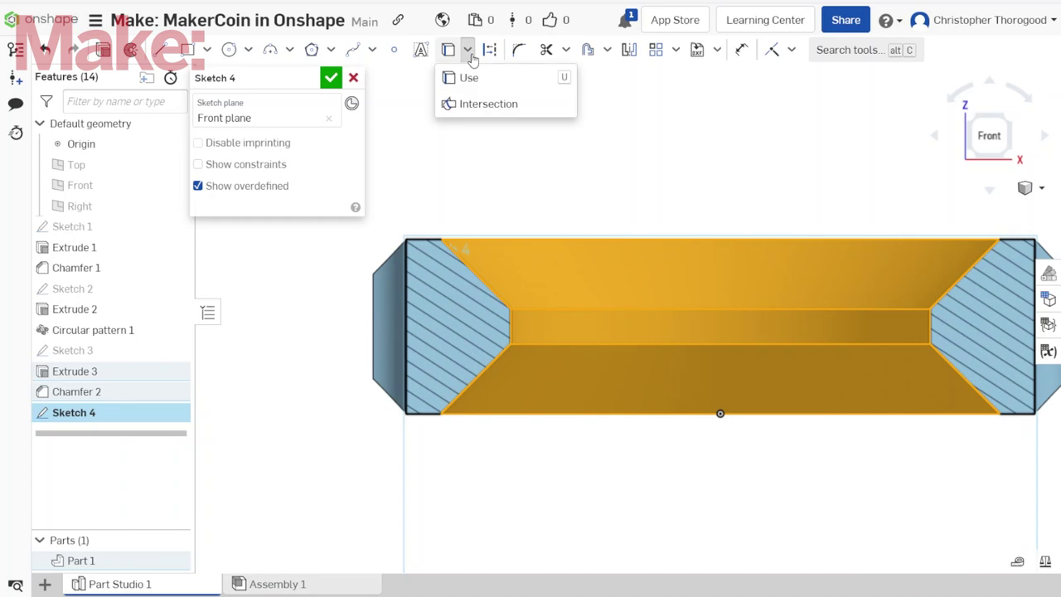
pyautogui.click(484, 103)
pyautogui.click(448, 252)
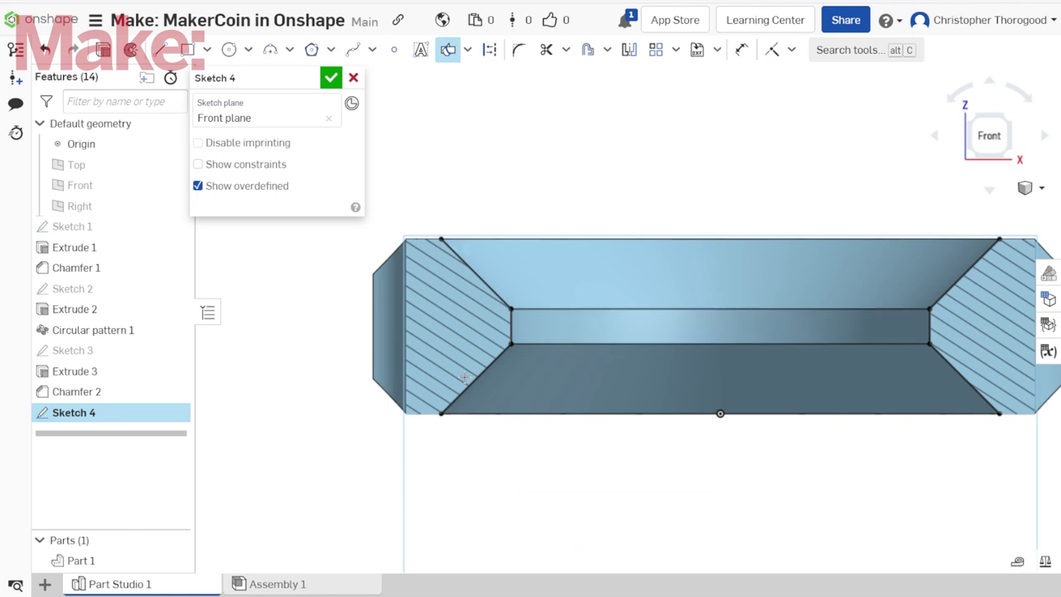
# - Offset the projected three-line inner profile of the ring by 0.2 mm towards the hole's centre
pyautogui.scroll(5, 391, 375)
pyautogui.press('Escape')
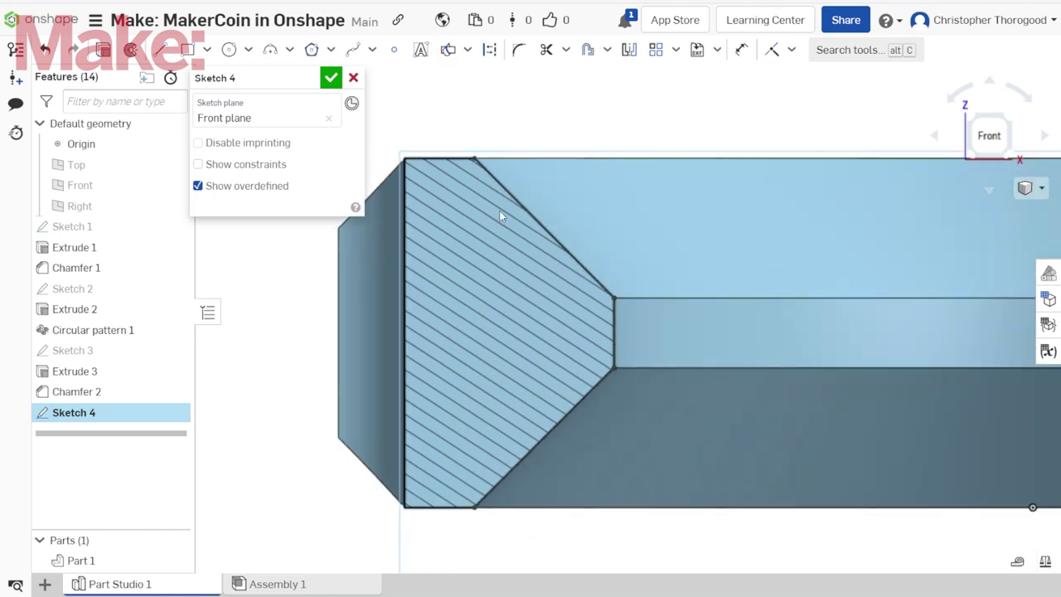
pyautogui.click(585, 395)
pyautogui.click(591, 53)
pyautogui.click(591, 51)
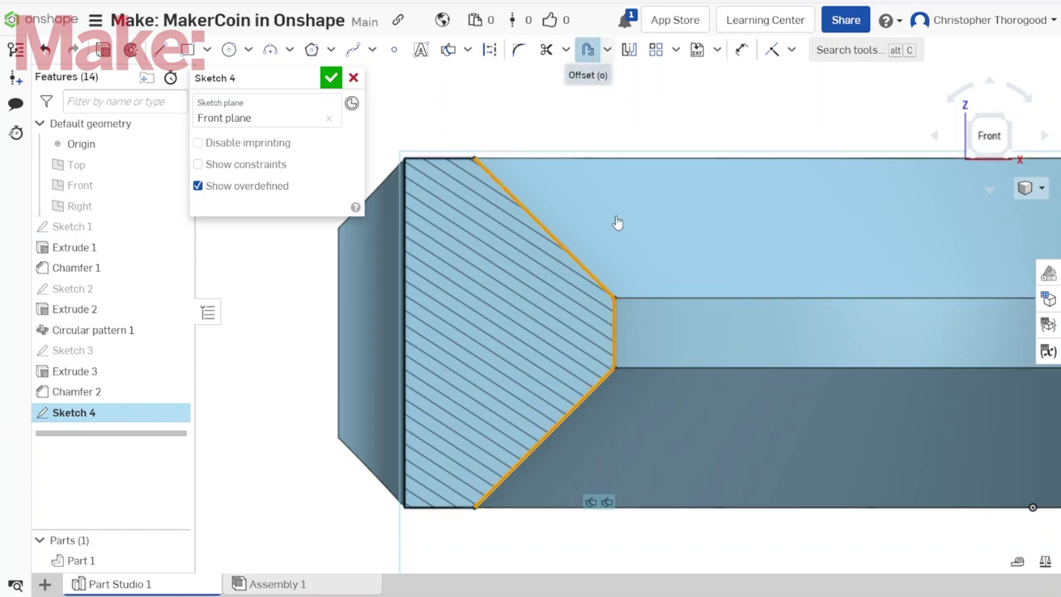
pyautogui.moveTo(615, 133)
pyautogui.mouseDown()
pyautogui.moveTo(617, 143)
pyautogui.moveTo(606, 138)
pyautogui.mouseUp()
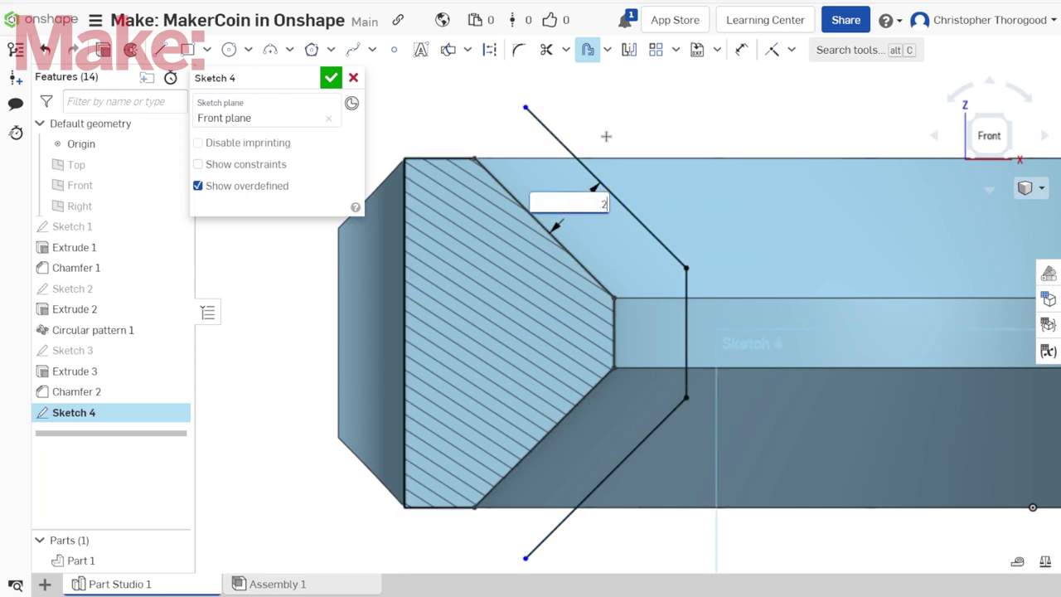
pyautogui.press('Escape')
pyautogui.moveTo(606, 136); pyautogui.dragTo(552, 147)
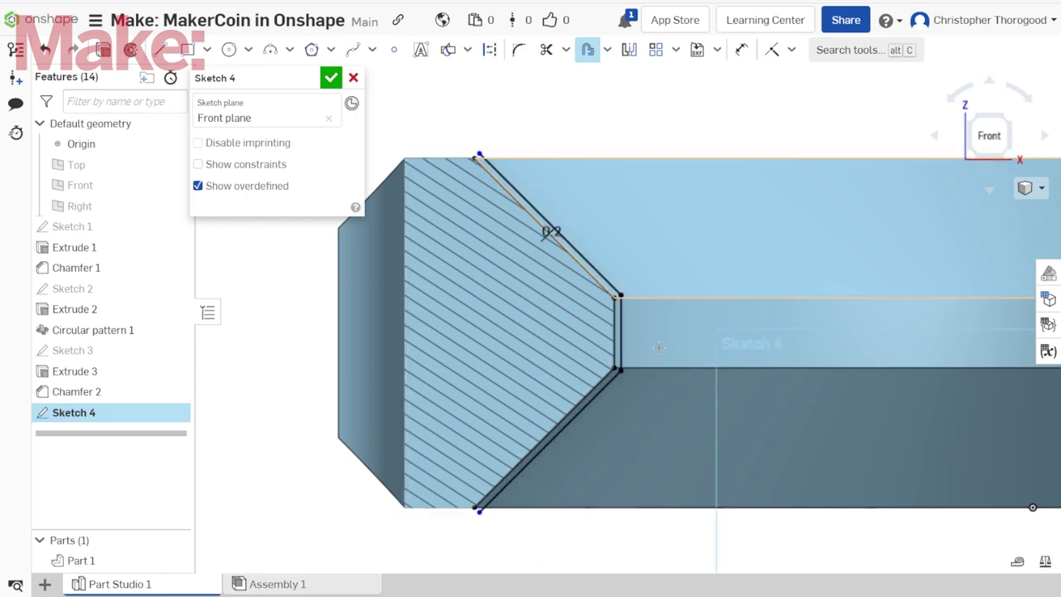
# - Close the offset profile with lines from its upper end to above the origin, down to the origin, and back to its lower end
pyautogui.scroll(-3, 531, 265)
pyautogui.scroll(2, 802, 266)
pyautogui.scroll(-1, 597, 244)
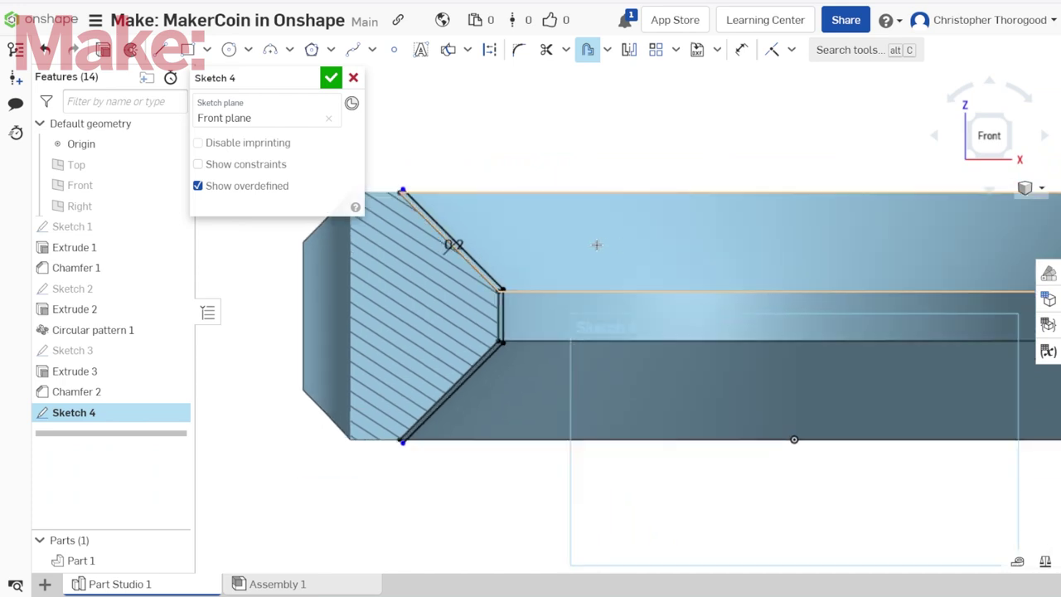
pyautogui.press('l')
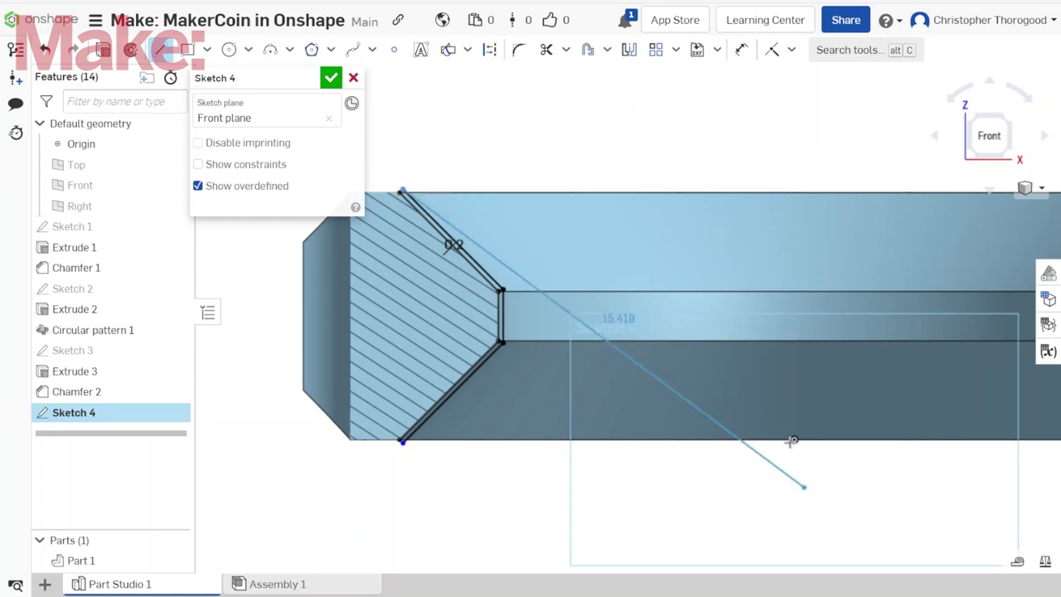
pyautogui.click(794, 177)
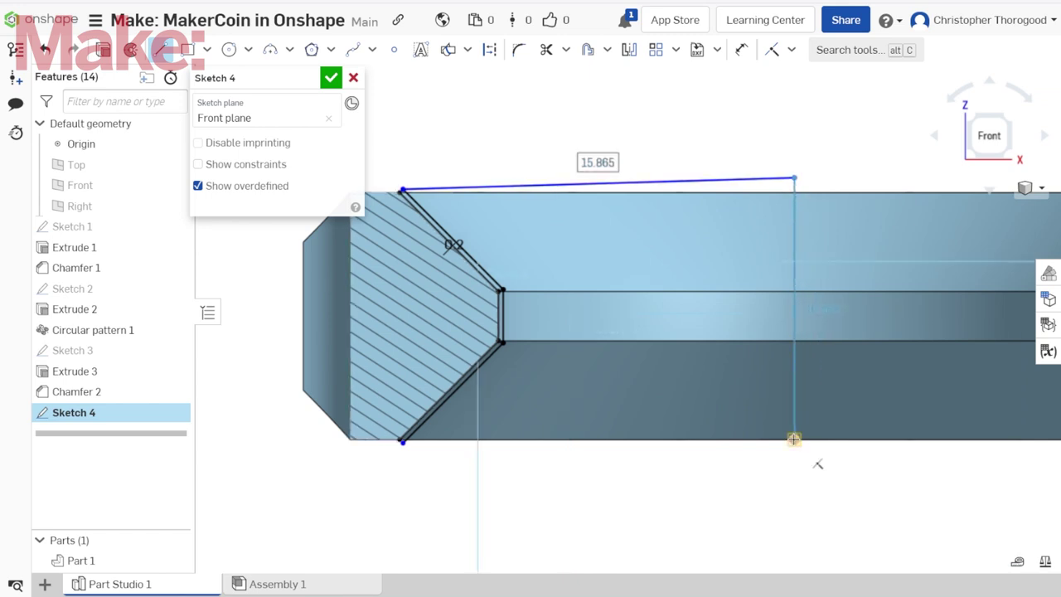
pyautogui.click(795, 439)
pyautogui.click(403, 442)
pyautogui.press('Escape')
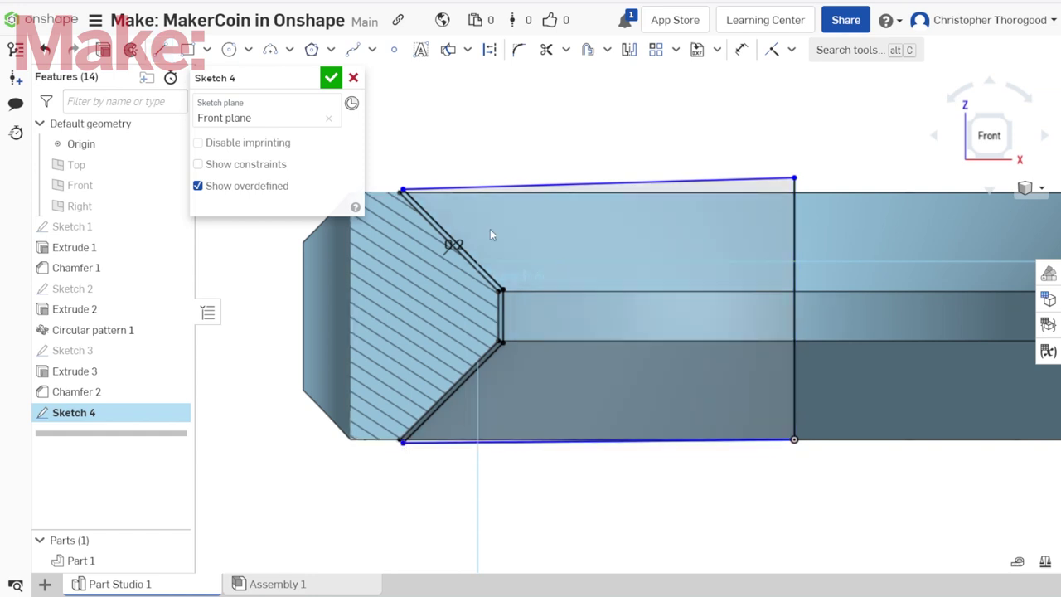
# - Constrain the upper and lower closing lines of the profile to be horizontal
pyautogui.click(793, 51)
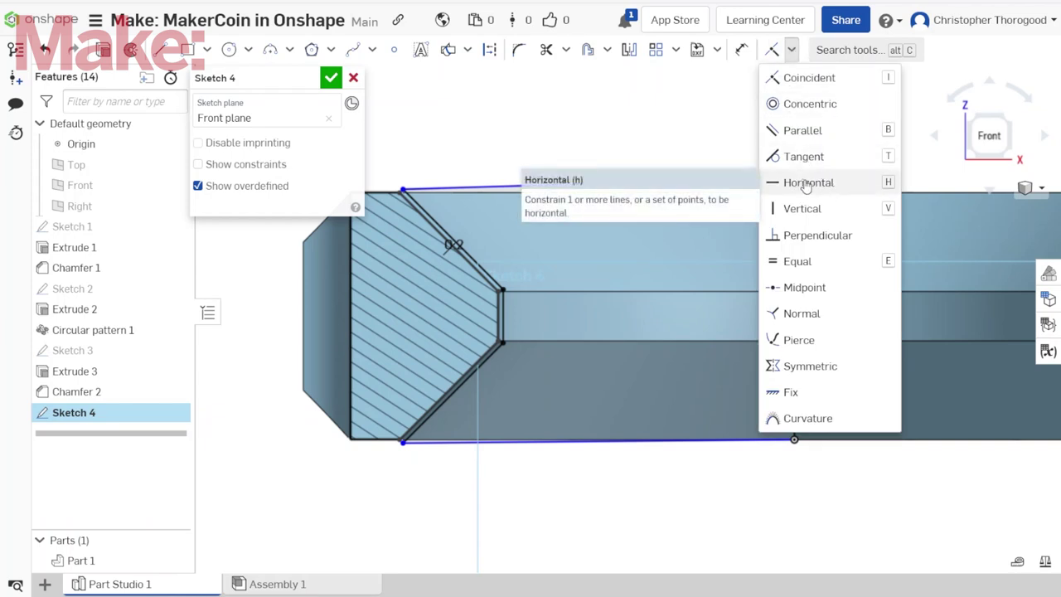
pyautogui.click(881, 182)
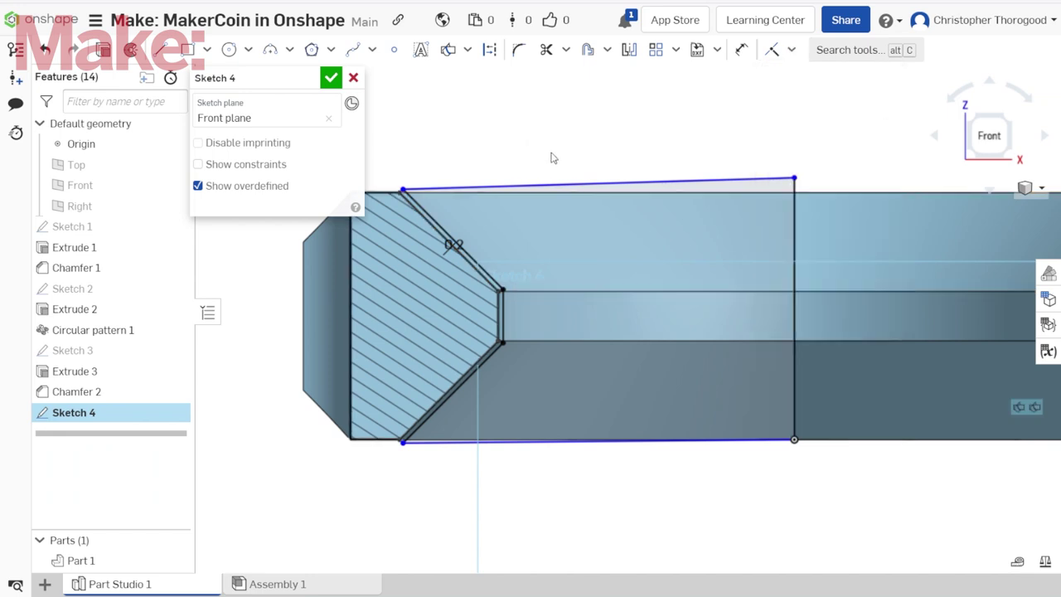
pyautogui.click(576, 184)
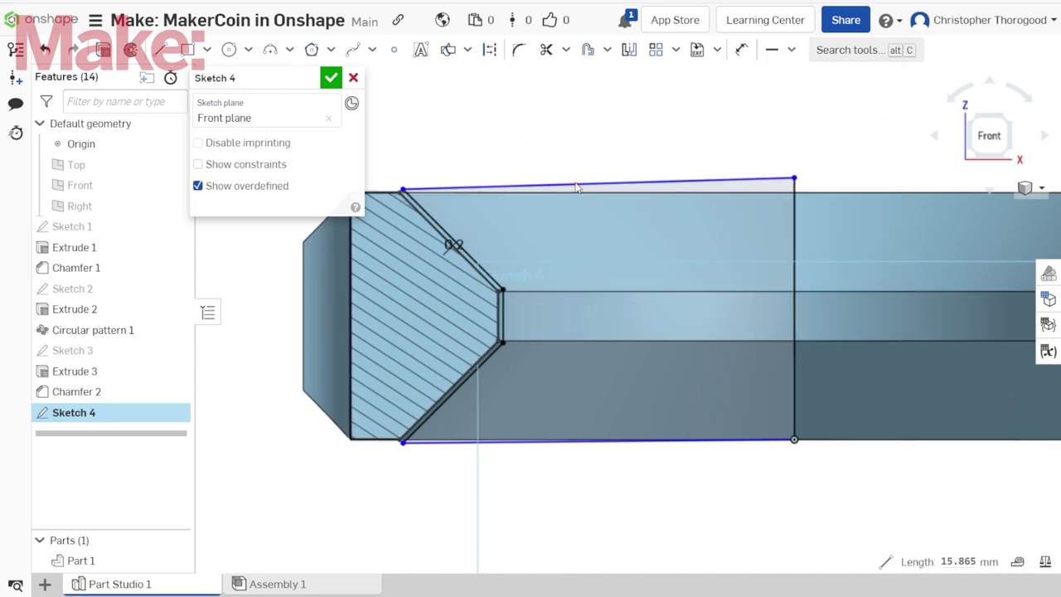
pyautogui.click(575, 441)
pyautogui.press('h')
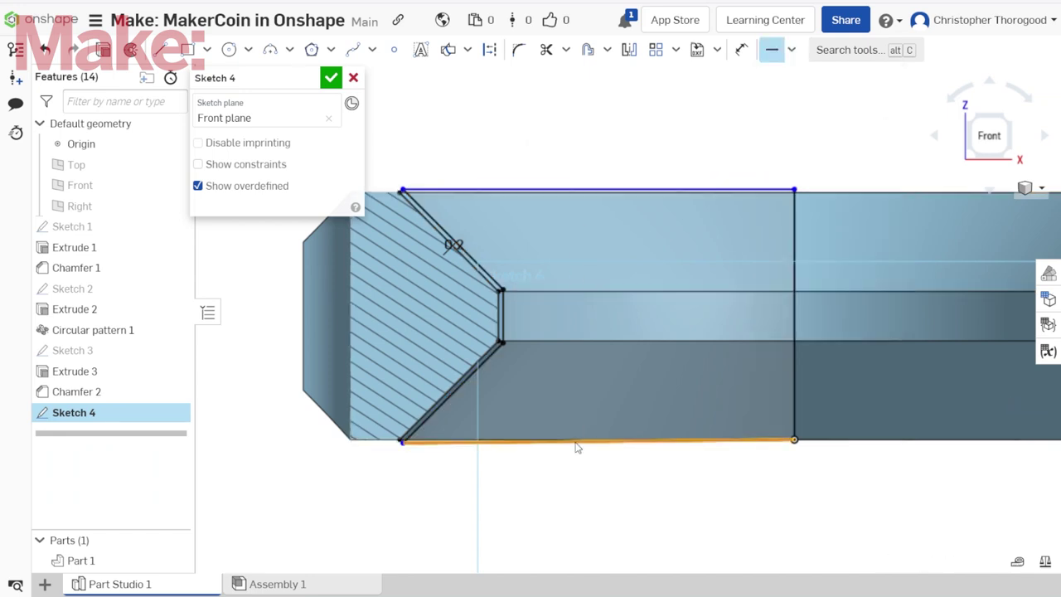
pyautogui.click(576, 445)
pyautogui.press('Escape')
# - Align the offset profile's upper endpoint horizontally with the projected chamfer's upper endpoint
pyautogui.scroll(3, 387, 198)
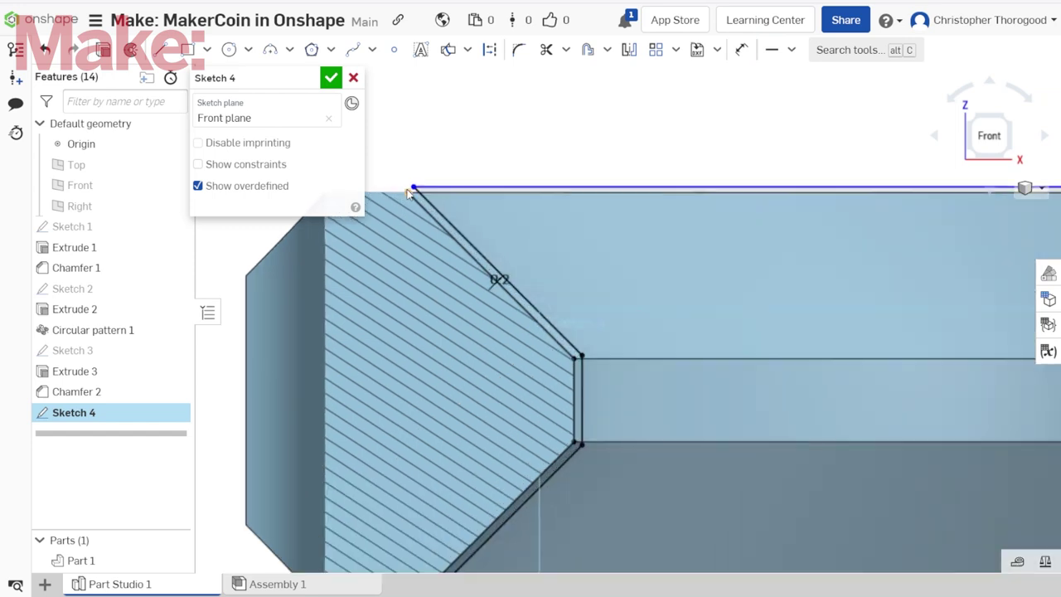
pyautogui.click(407, 188)
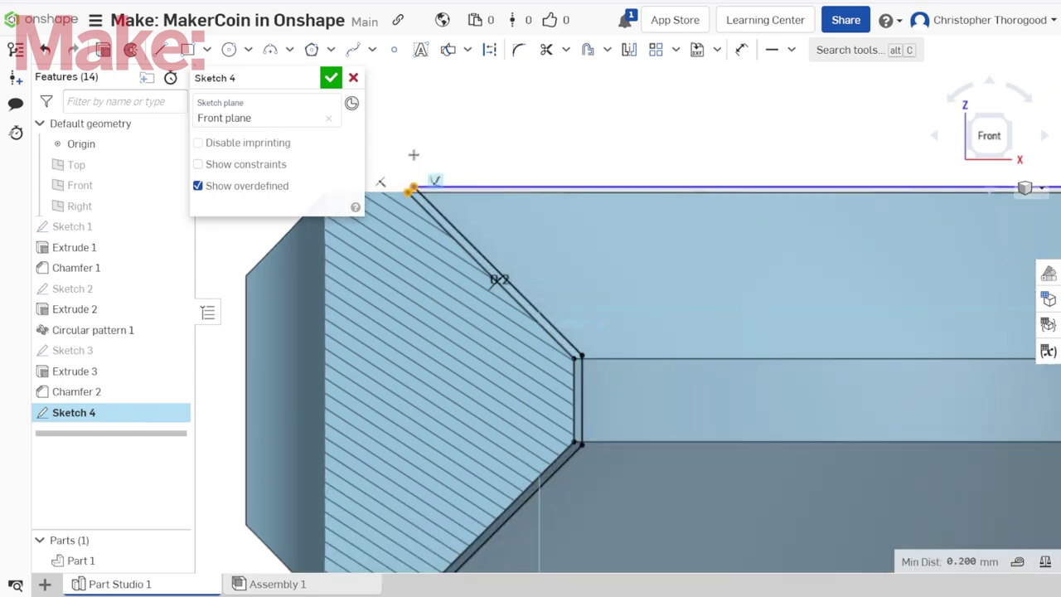
pyautogui.click(418, 161)
pyautogui.scroll(-2, 418, 163)
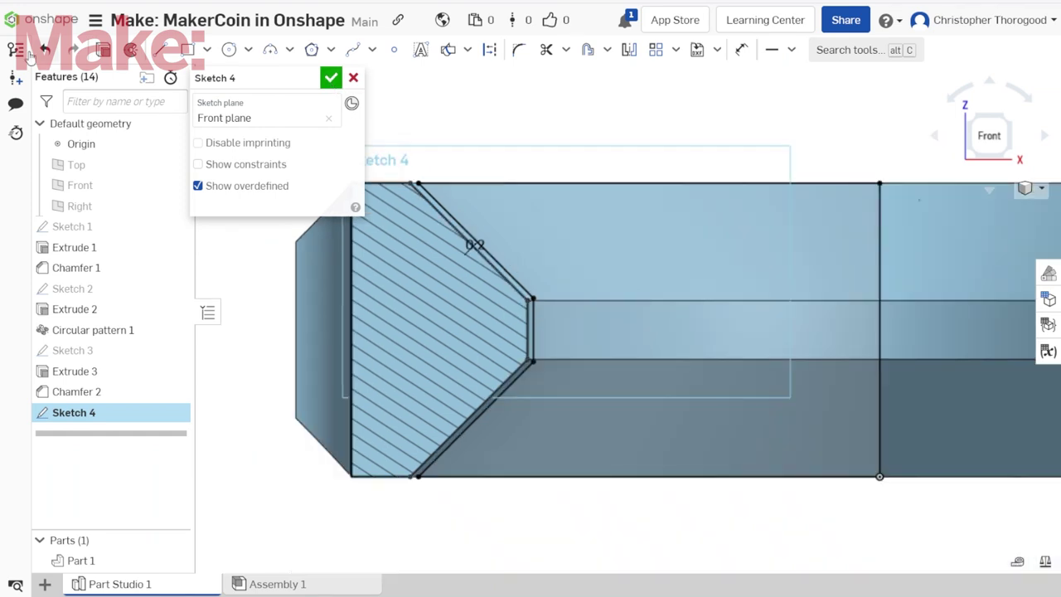
# - Revolve the closed profile a full turn about its vertical line through the origin as a new solid
pyautogui.click(131, 50)
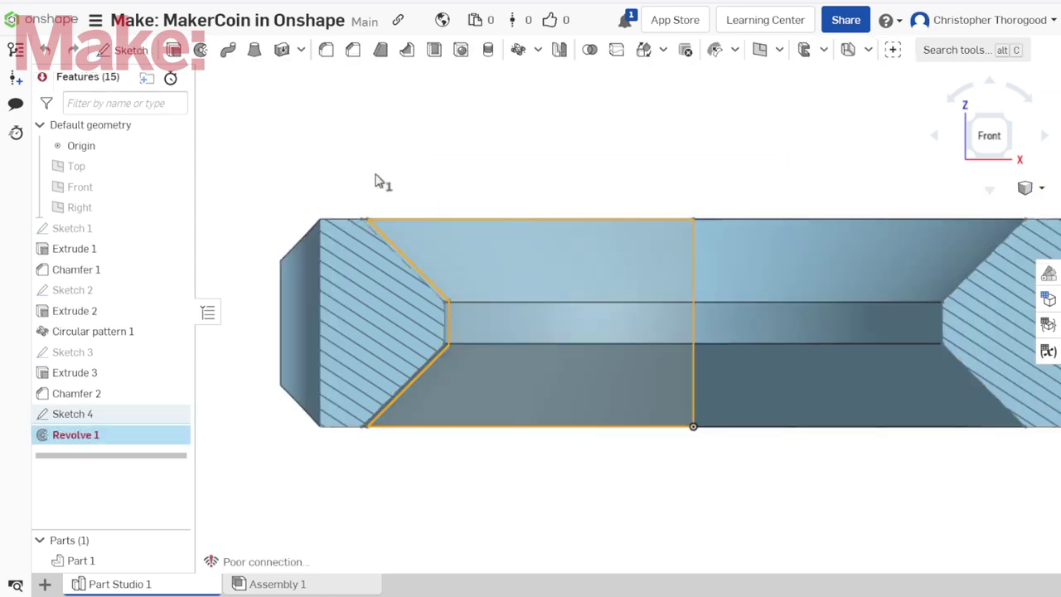
pyautogui.click(695, 282)
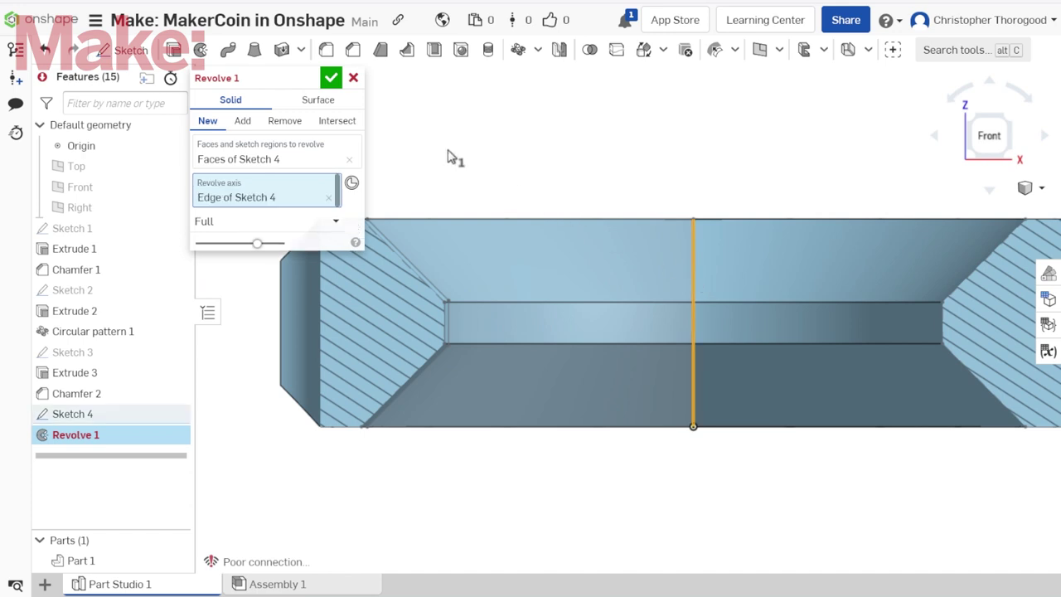
pyautogui.click(332, 79)
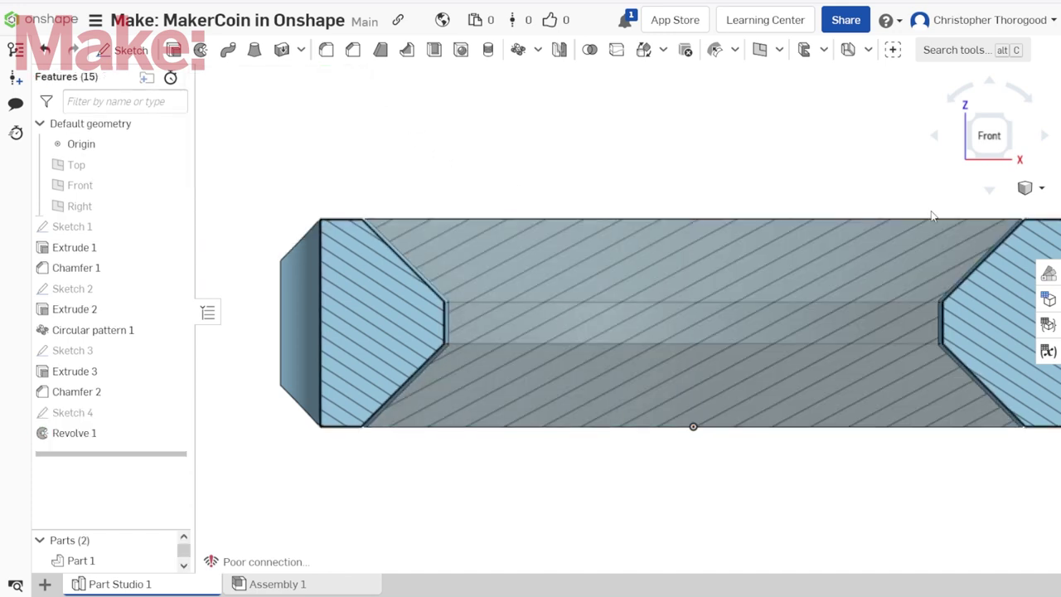
# - Turn off the section view and view the whole coin from an angle above
pyautogui.scroll(-2, 932, 216)
pyautogui.click(1028, 188)
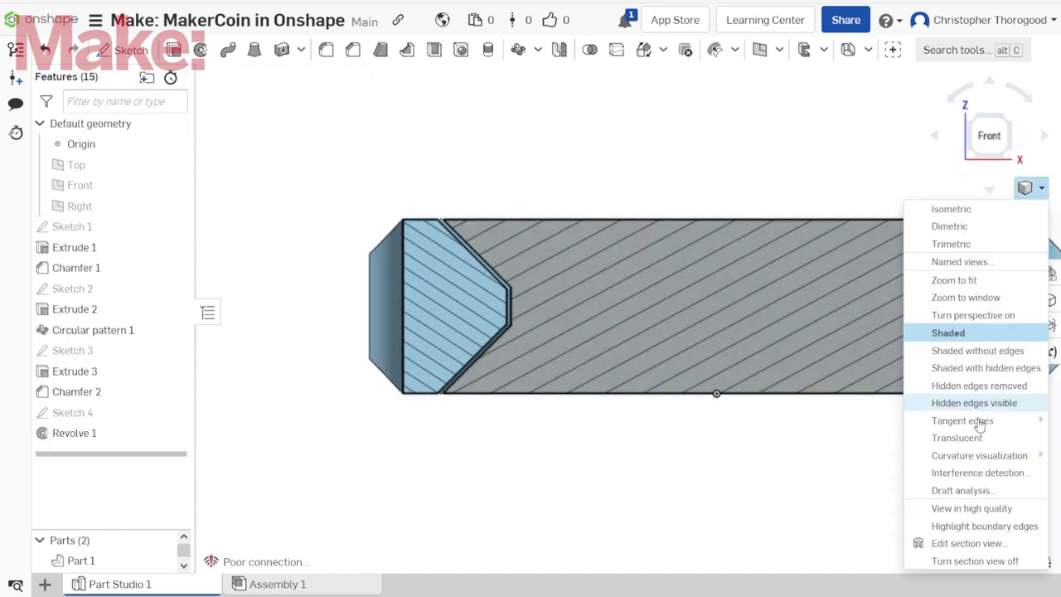
pyautogui.click(956, 562)
pyautogui.scroll(-2, 497, 283)
pyautogui.moveTo(489, 285); pyautogui.dragTo(493, 358, button='right')
pyautogui.scroll(-3, 519, 363)
pyautogui.scroll(2, 636, 191)
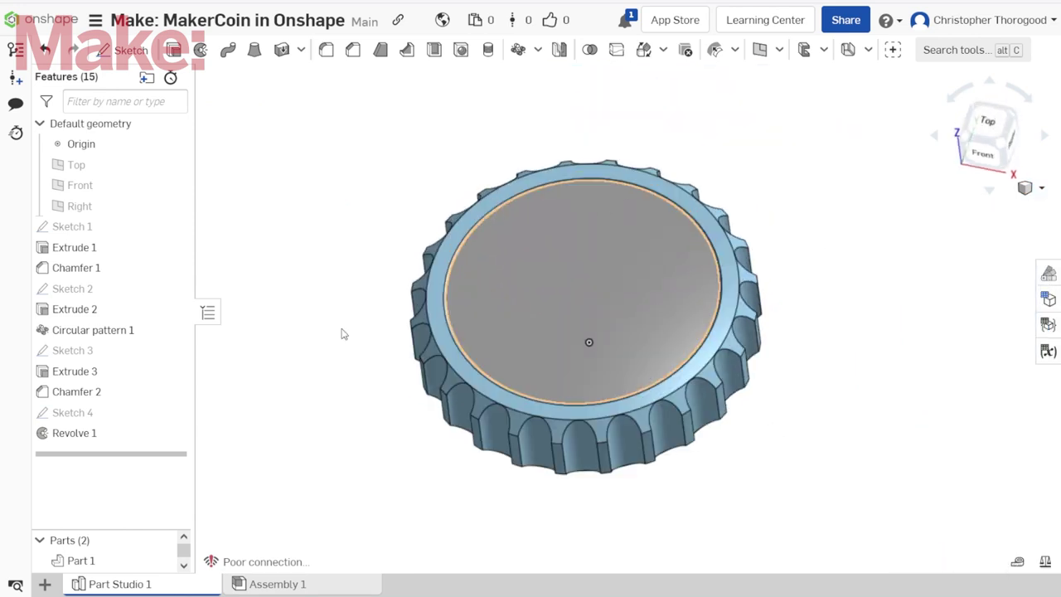
# - Hide and show the notched ring and the revolved insert in turn to inspect each part on its own
pyautogui.moveTo(164, 532); pyautogui.dragTo(170, 488)
pyautogui.click(175, 518)
pyautogui.moveTo(580, 377); pyautogui.dragTo(334, 503, button='right')
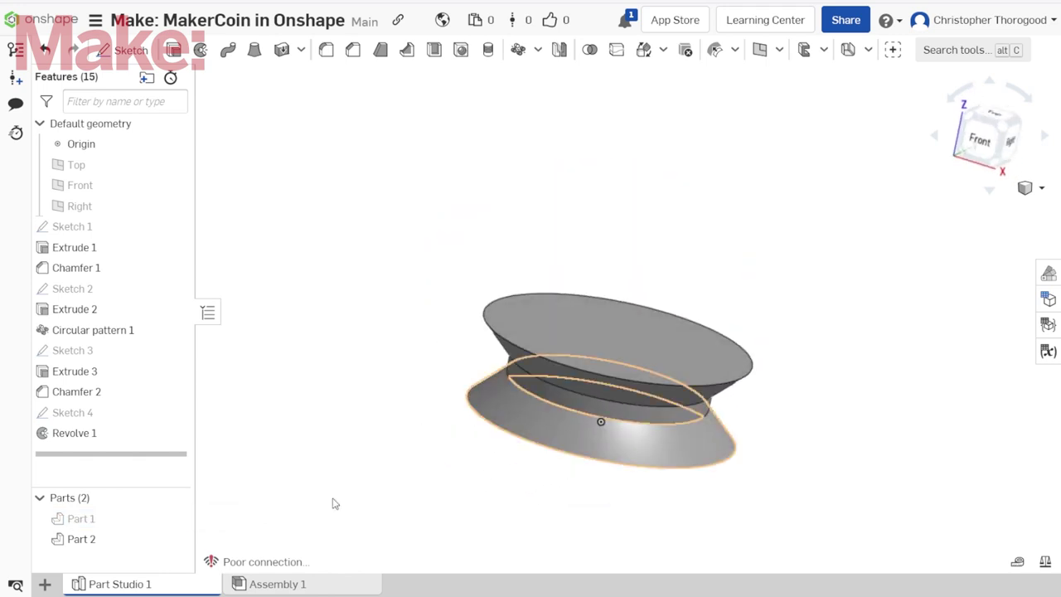
pyautogui.click(175, 518)
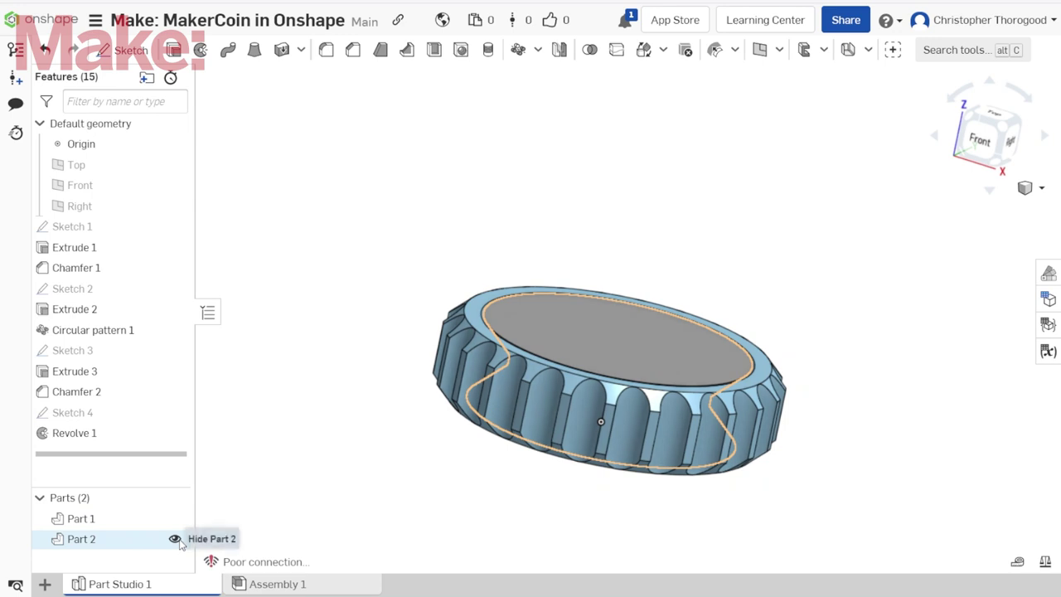
pyautogui.click(175, 539)
pyautogui.moveTo(339, 492); pyautogui.dragTo(323, 521, button='right')
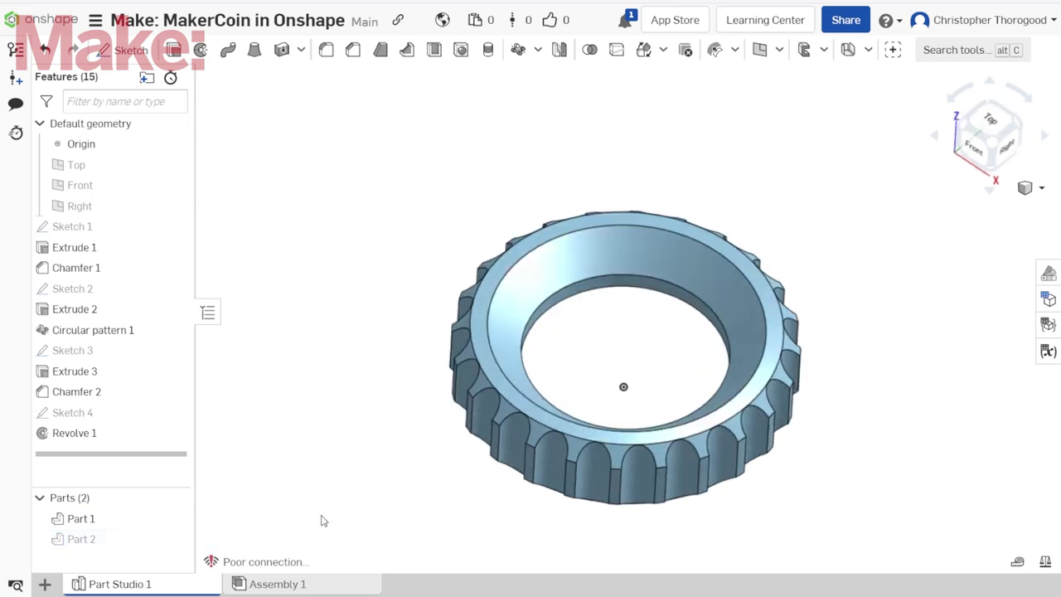
pyautogui.click(175, 539)
pyautogui.moveTo(273, 478)
pyautogui.mouseDown(button='right')
pyautogui.moveTo(480, 384)
pyautogui.moveTo(636, 273)
pyautogui.mouseUp(button='right')
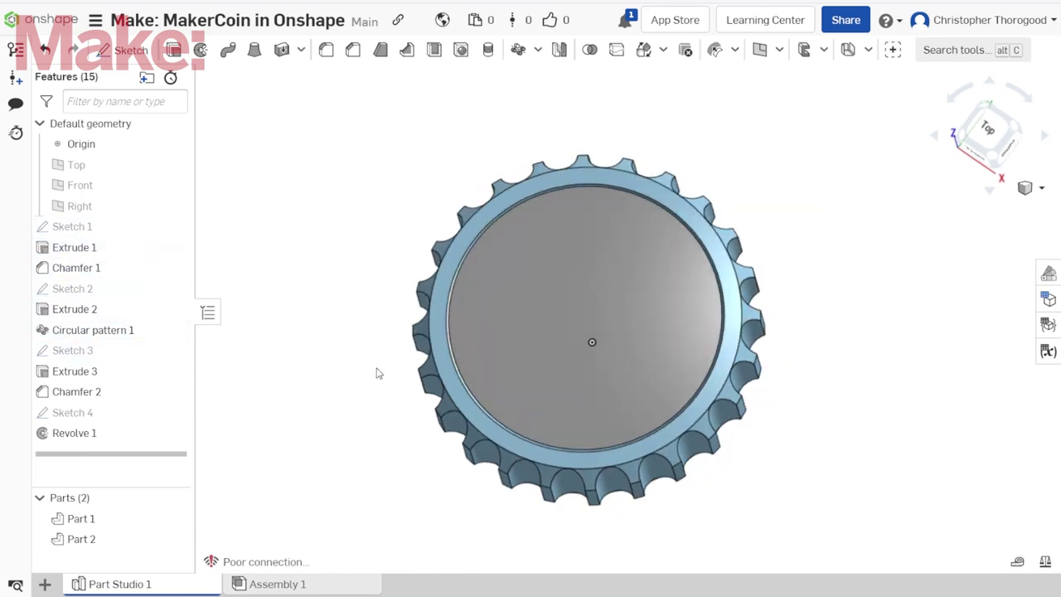
# - Try a diameter of 60 mm for the base circle in Sketch 1 and inspect the rebuilt coin
pyautogui.doubleClick(103, 232)
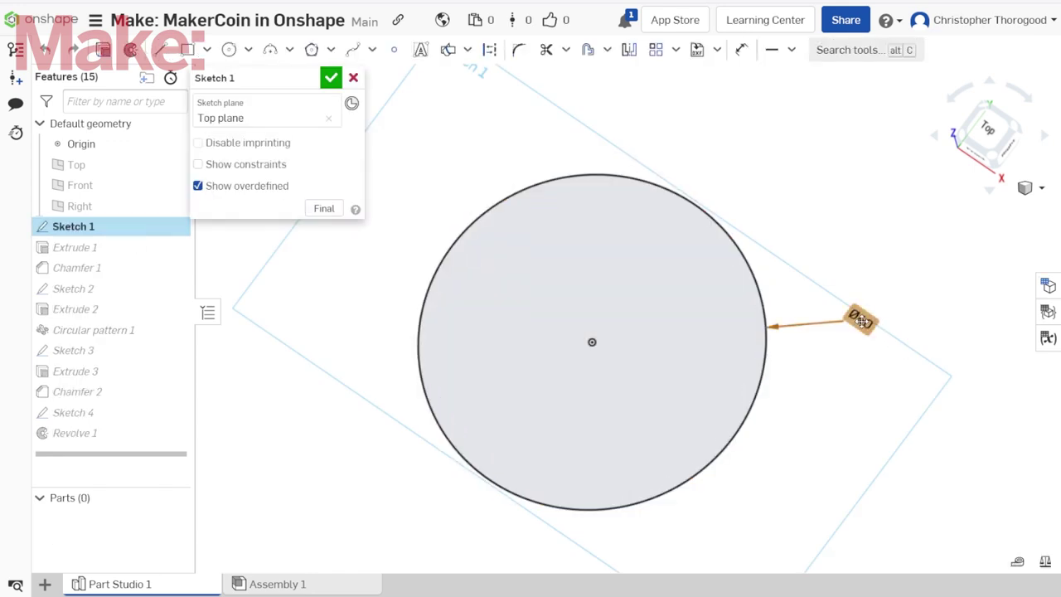
pyautogui.doubleClick(862, 322)
pyautogui.write('60')
pyautogui.press('Return')
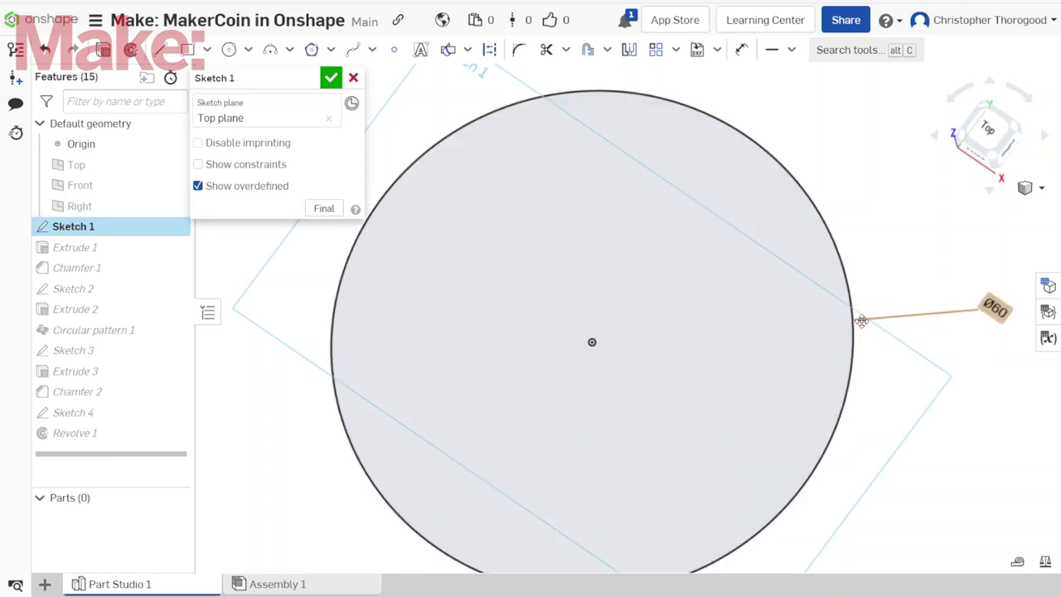
pyautogui.click(331, 78)
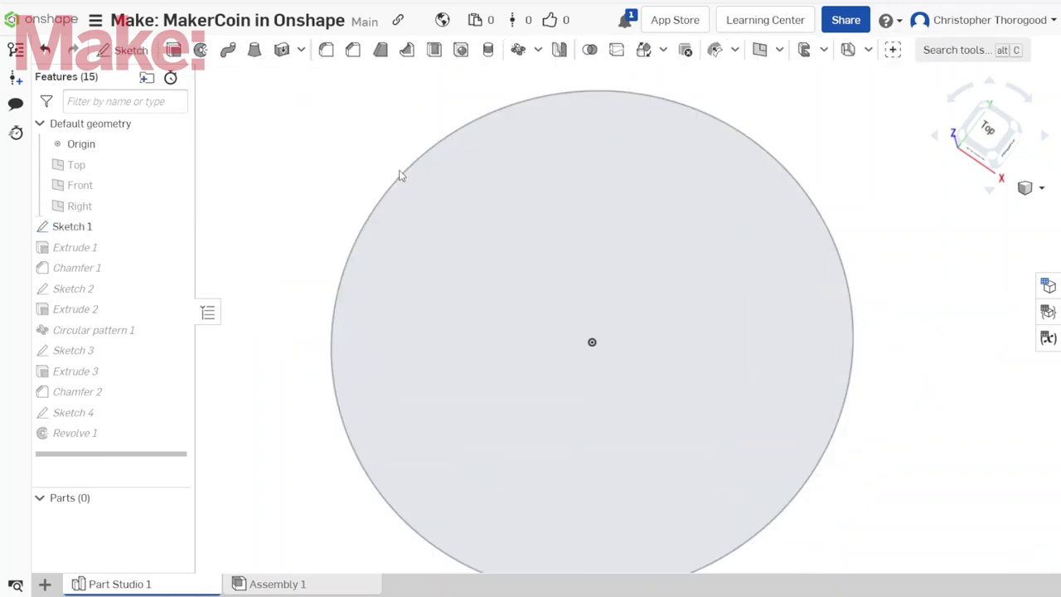
pyautogui.scroll(3, 486, 309)
pyautogui.moveTo(506, 342); pyautogui.dragTo(493, 281, button='right')
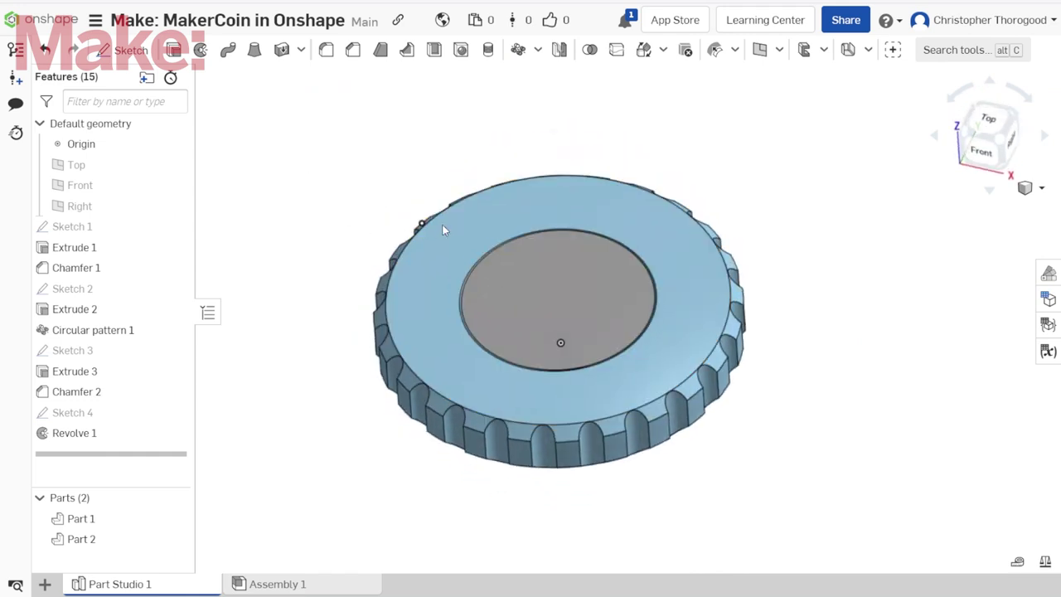
# - Undo the base circle's diameter change and inspect the coin
pyautogui.hotkey('ctrl', 'z')
pyautogui.scroll(-1, 495, 250)
pyautogui.moveTo(520, 270); pyautogui.dragTo(518, 297, button='right')
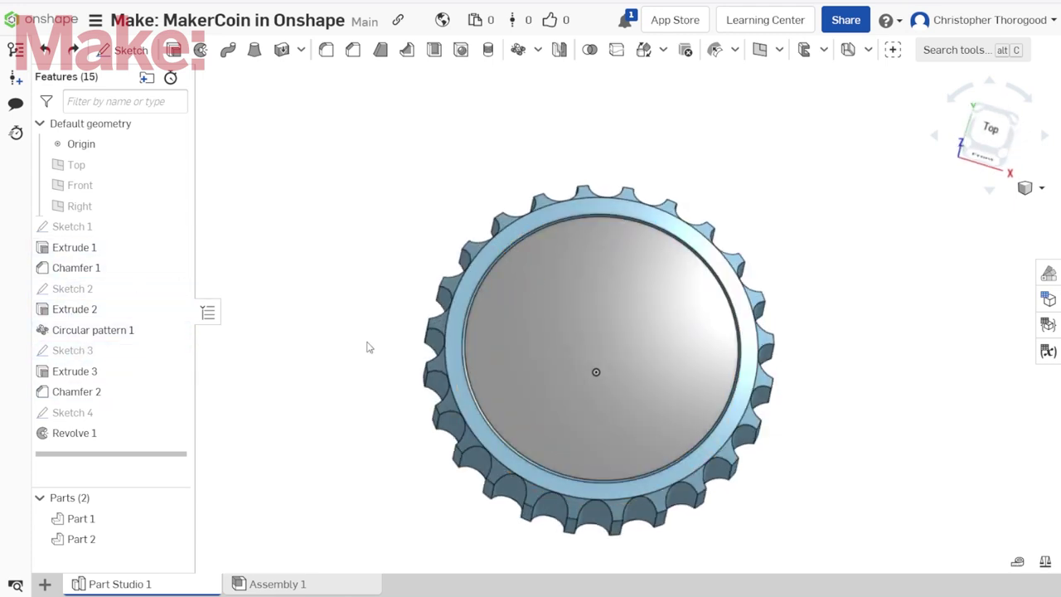
pyautogui.moveTo(383, 344); pyautogui.dragTo(371, 340, button='right')
pyautogui.scroll(-1, 388, 362)
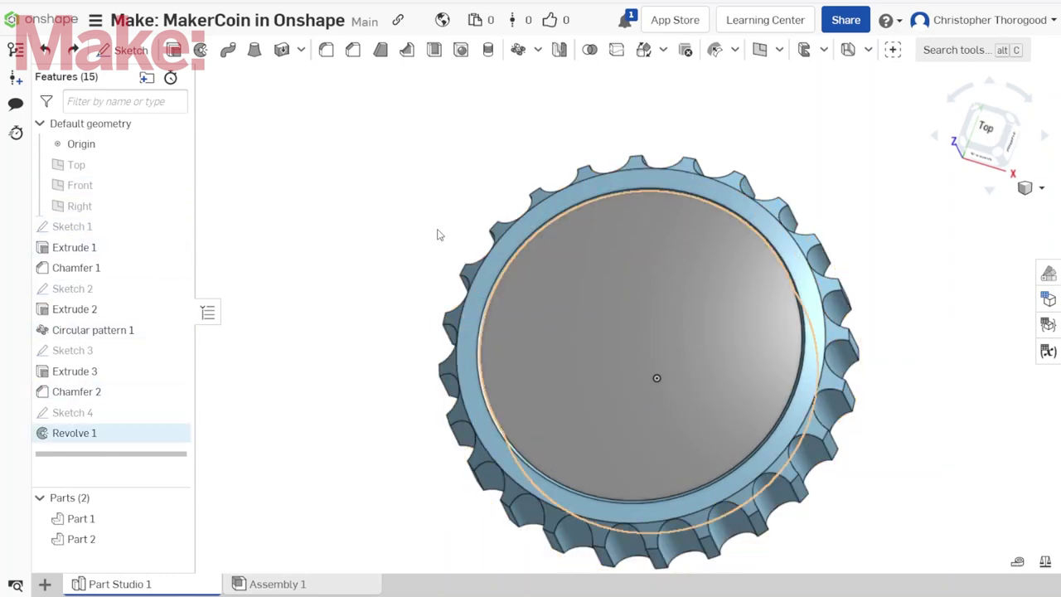
pyautogui.scroll(-1, 427, 242)
pyautogui.scroll(-1, 507, 341)
pyautogui.scroll(2, 744, 394)
pyautogui.scroll(-1, 741, 393)
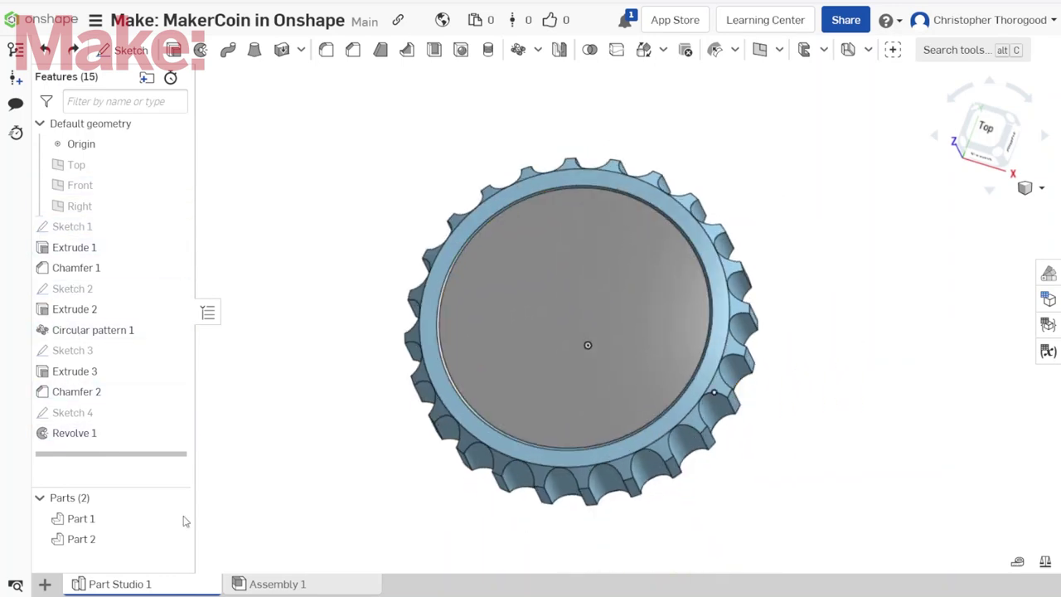
# - Create a second part studio, open it, and return to Part Studio 1
pyautogui.click(45, 585)
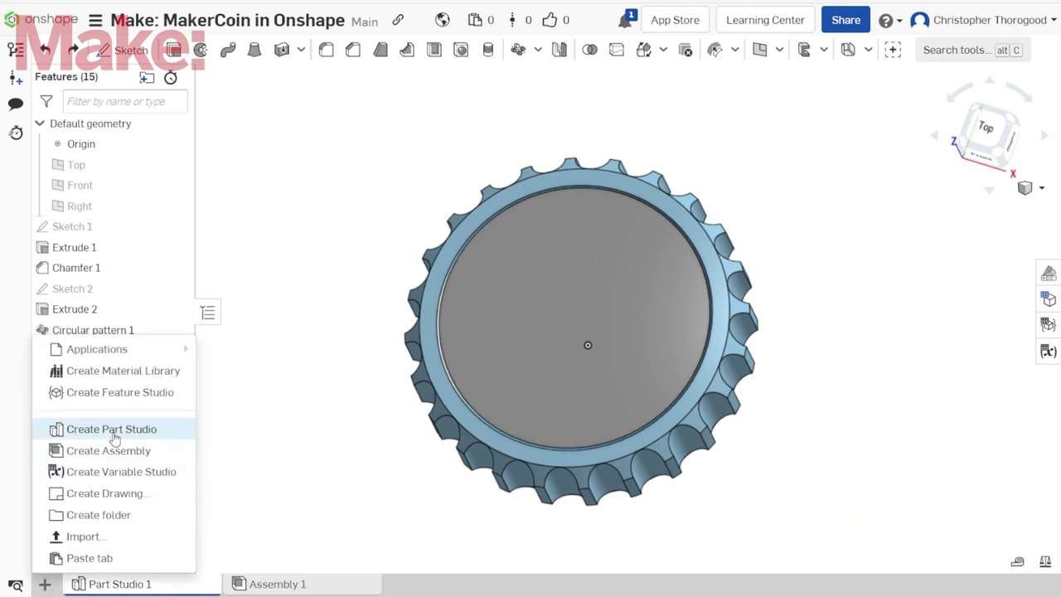
pyautogui.press('Escape')
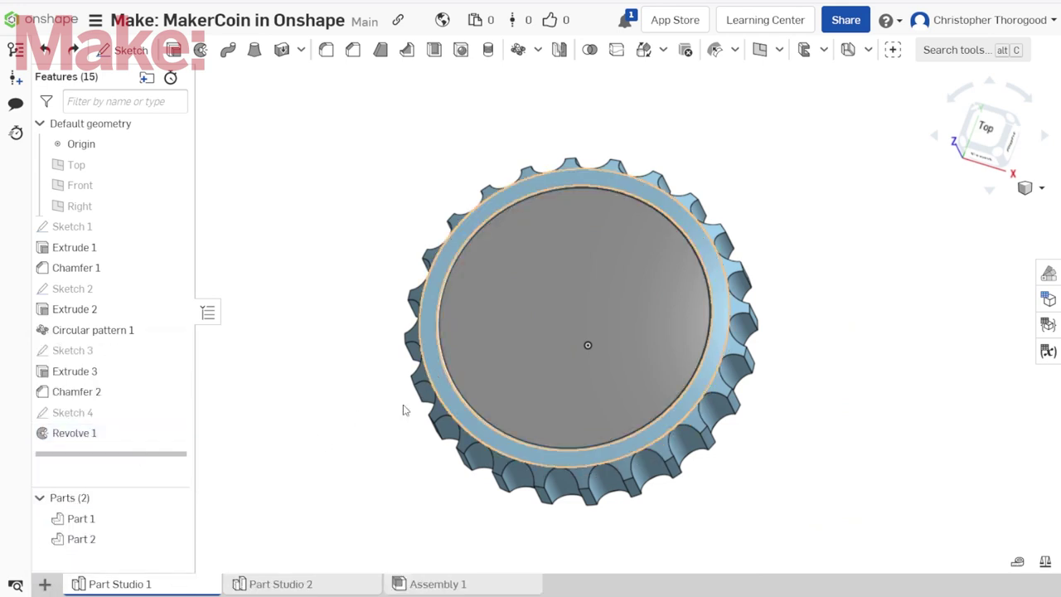
pyautogui.click(327, 581)
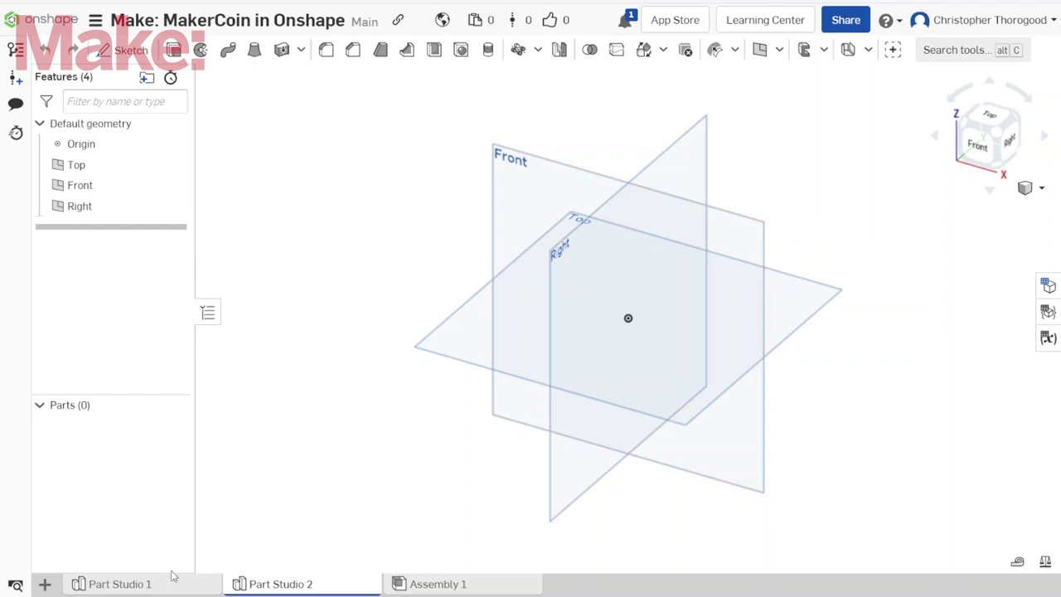
pyautogui.click(124, 584)
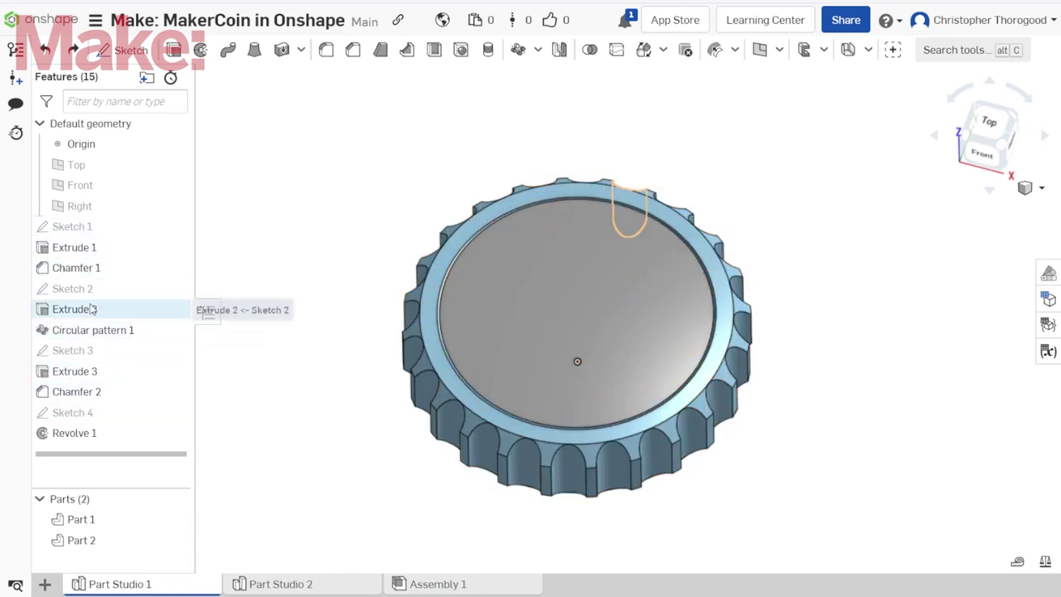
# - Rename the Extrude 2 feature as "Center cutout"
pyautogui.rightClick(92, 309)
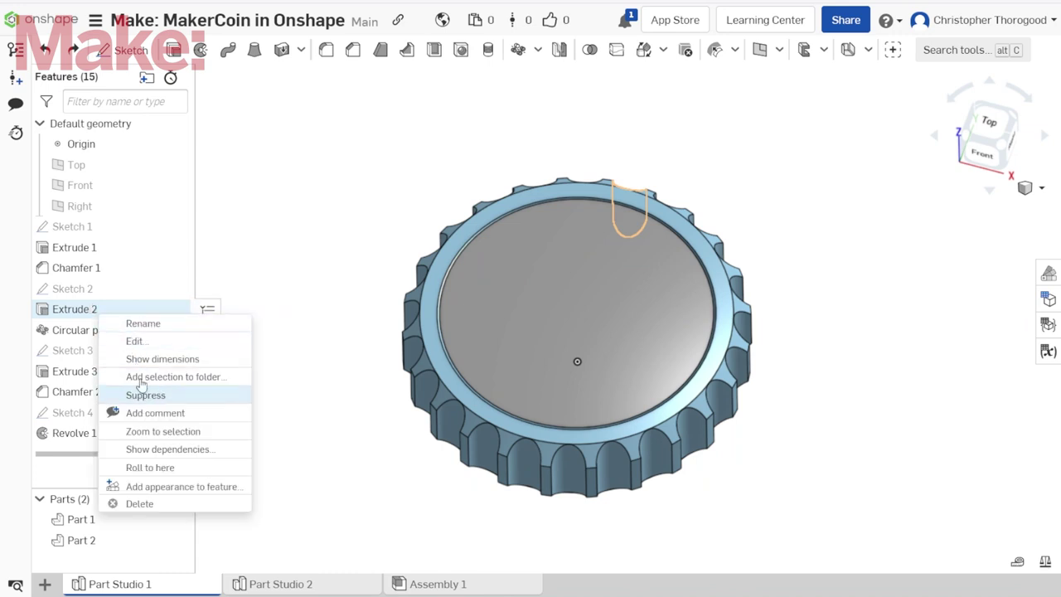
pyautogui.click(143, 323)
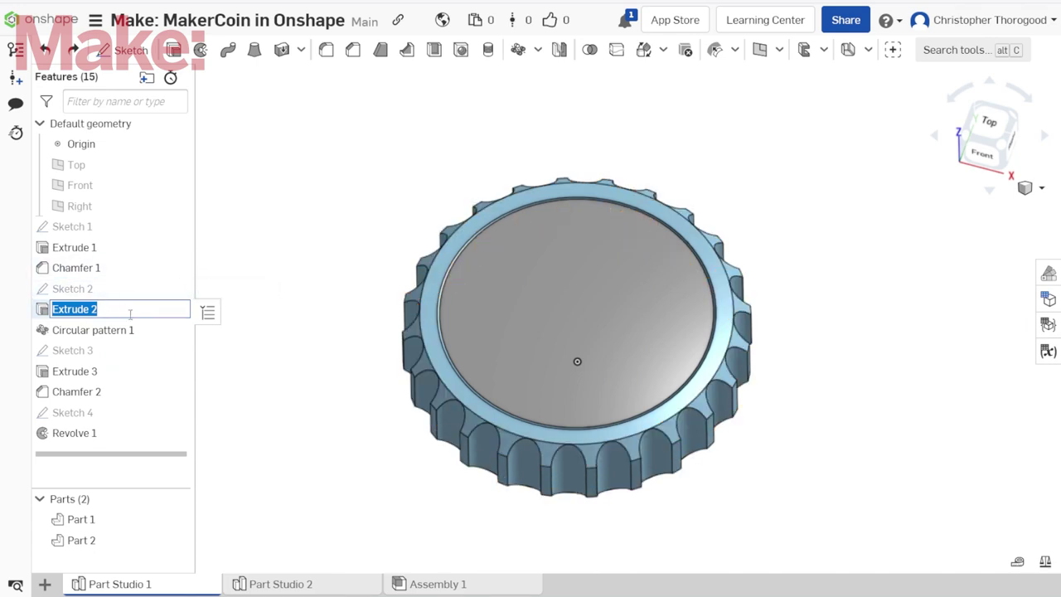
pyautogui.write('Center cutout')
pyautogui.press('Return')
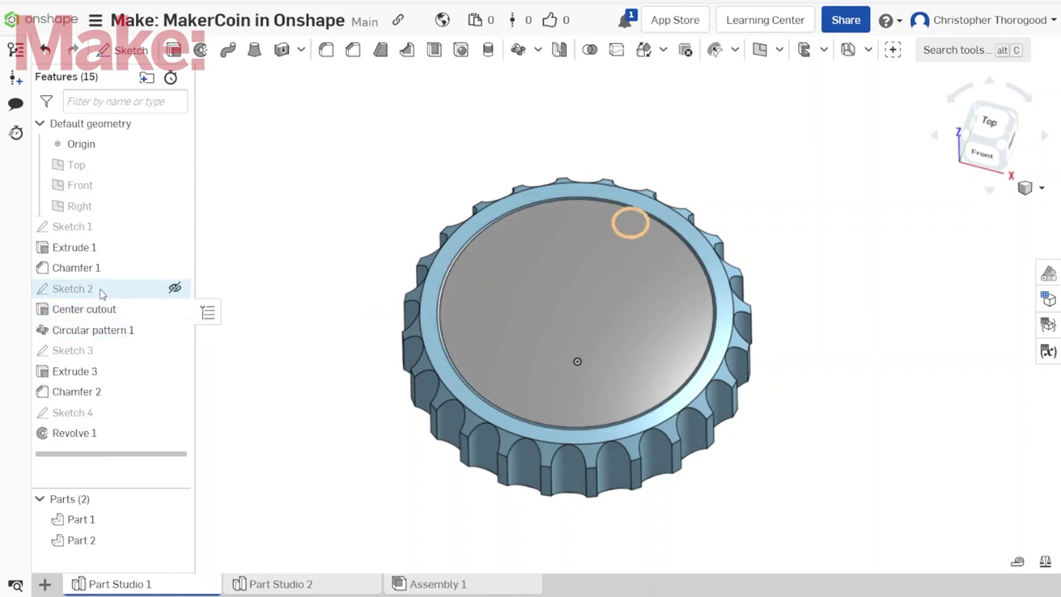
pyautogui.click(110, 334)
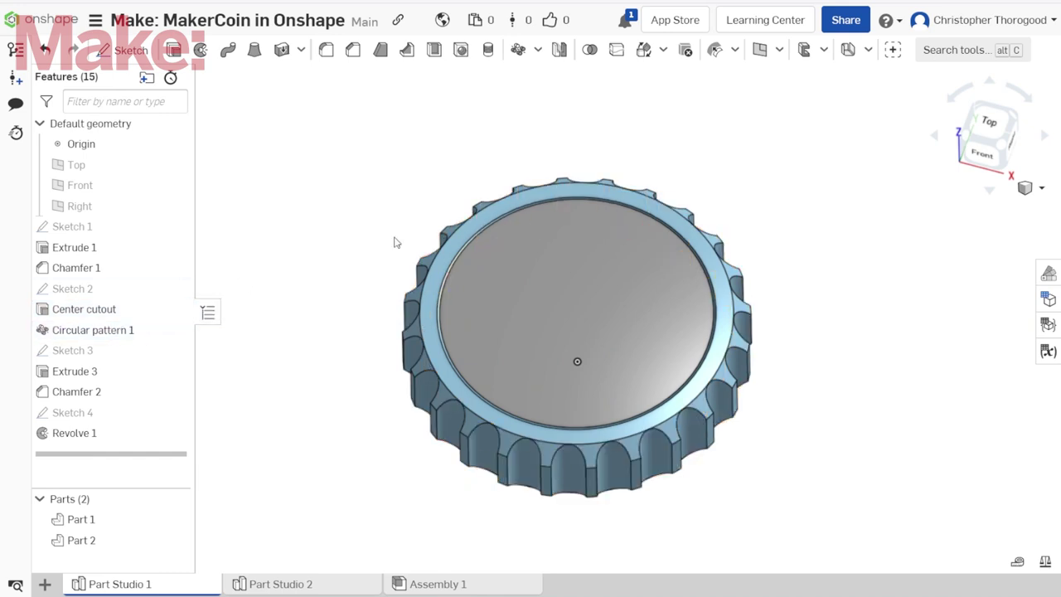
pyautogui.scroll(1, 563, 132)
pyautogui.scroll(-1, 259, 348)
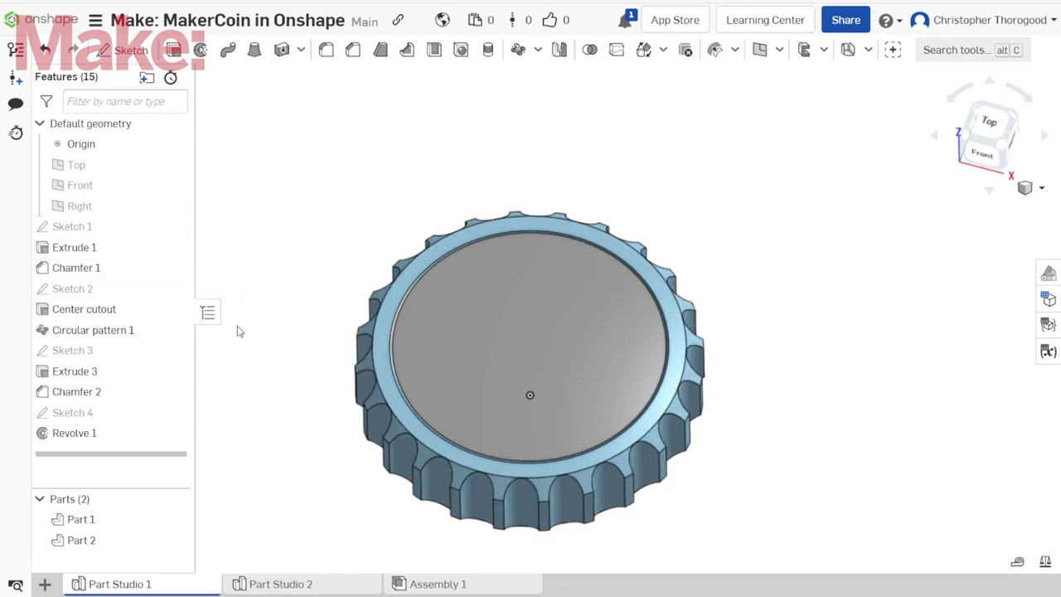
pyautogui.scroll(2, 239, 332)
pyautogui.scroll(-1, 533, 188)
pyautogui.scroll(1, 592, 357)
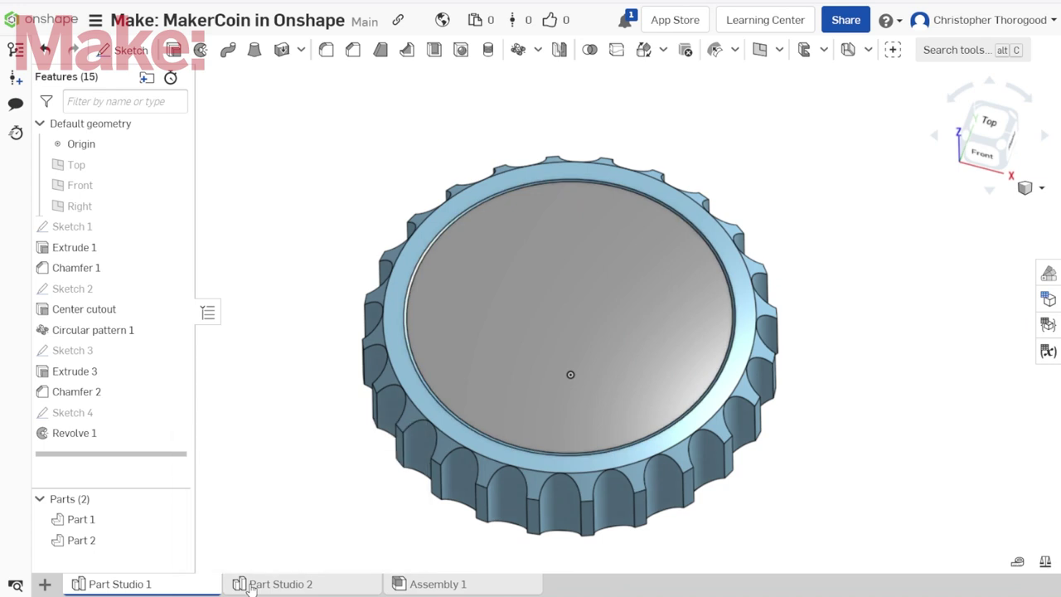
# - Open Part Studio 2 and start a sketch on the Front plane, viewed straight on
pyautogui.click(280, 584)
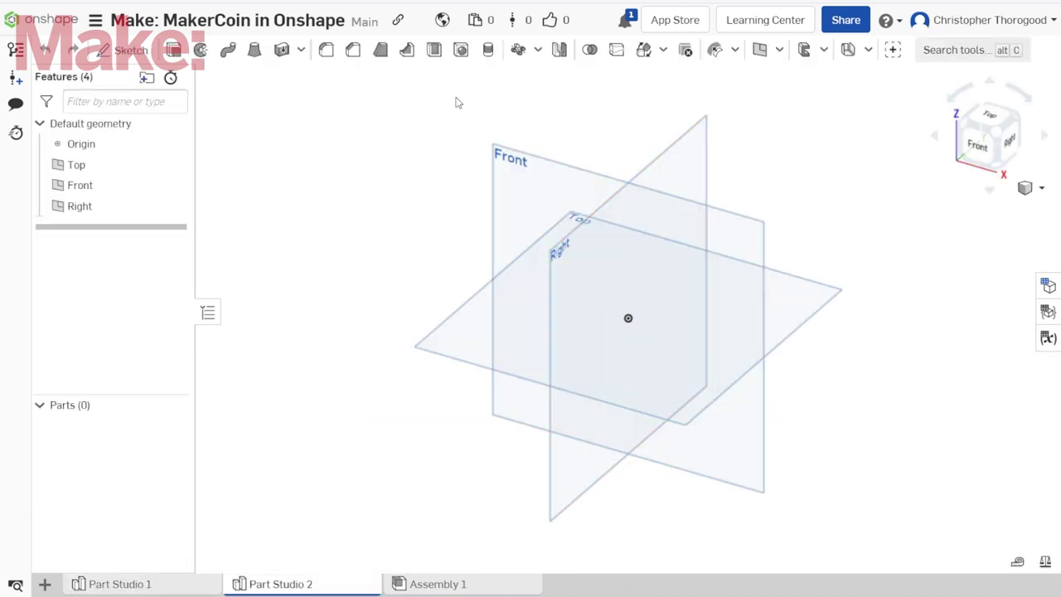
pyautogui.click(517, 193)
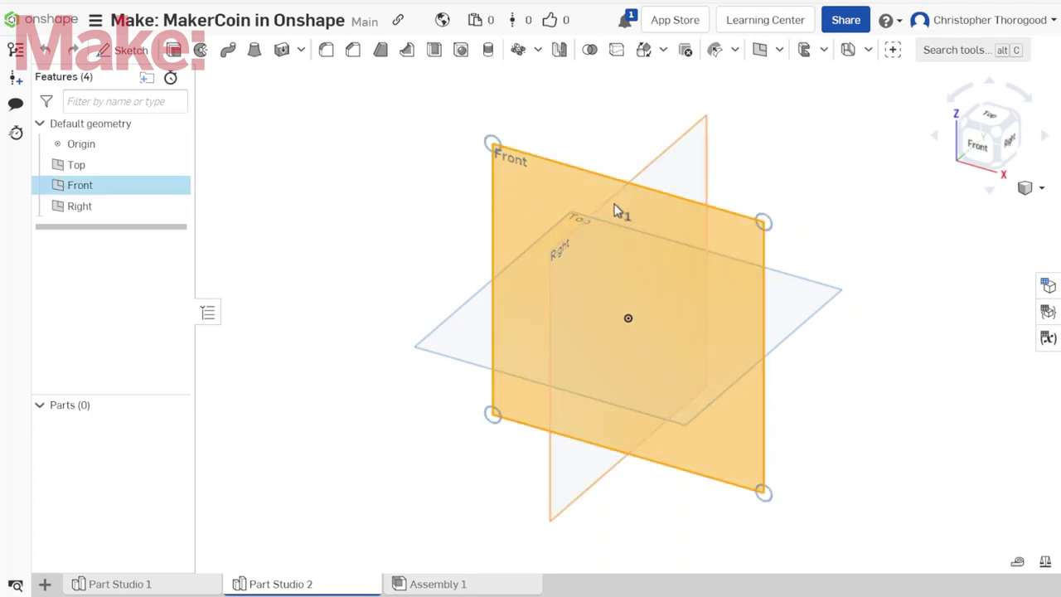
pyautogui.hotkey('shift', 's')
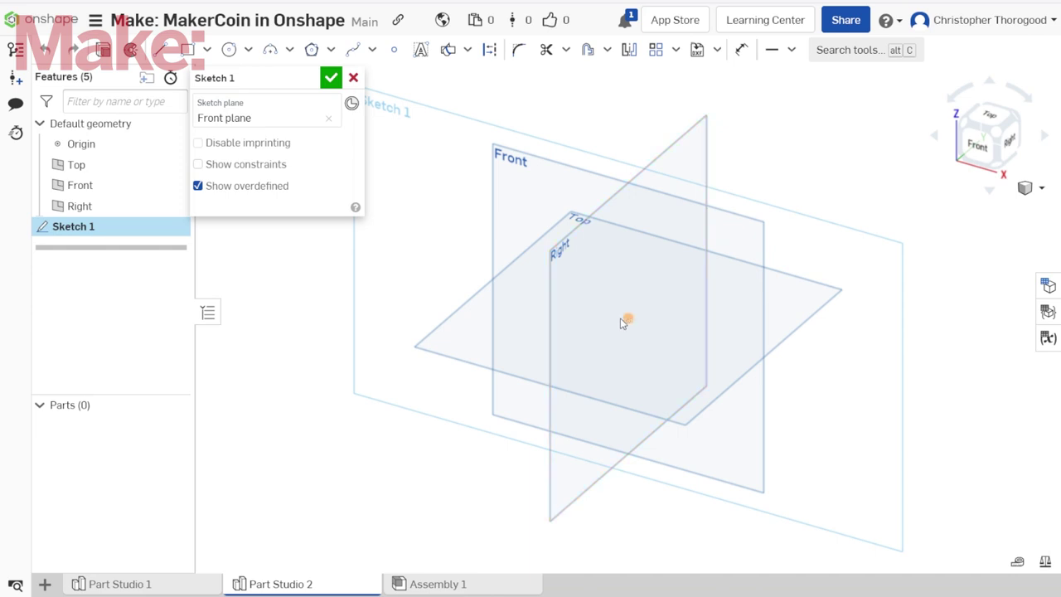
pyautogui.press('n')
pyautogui.scroll(6, 630, 318)
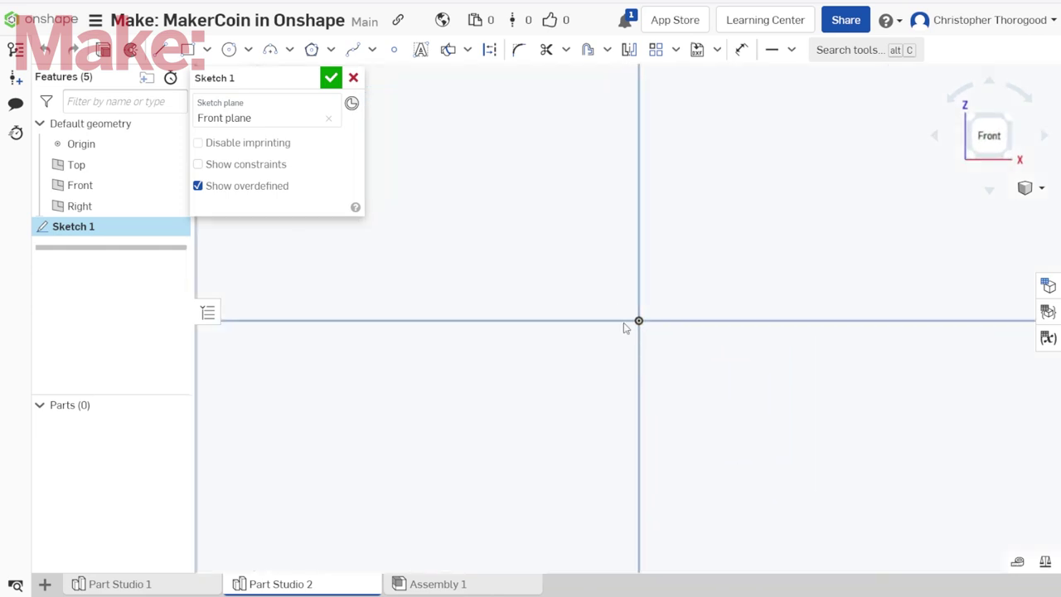
pyautogui.click(161, 50)
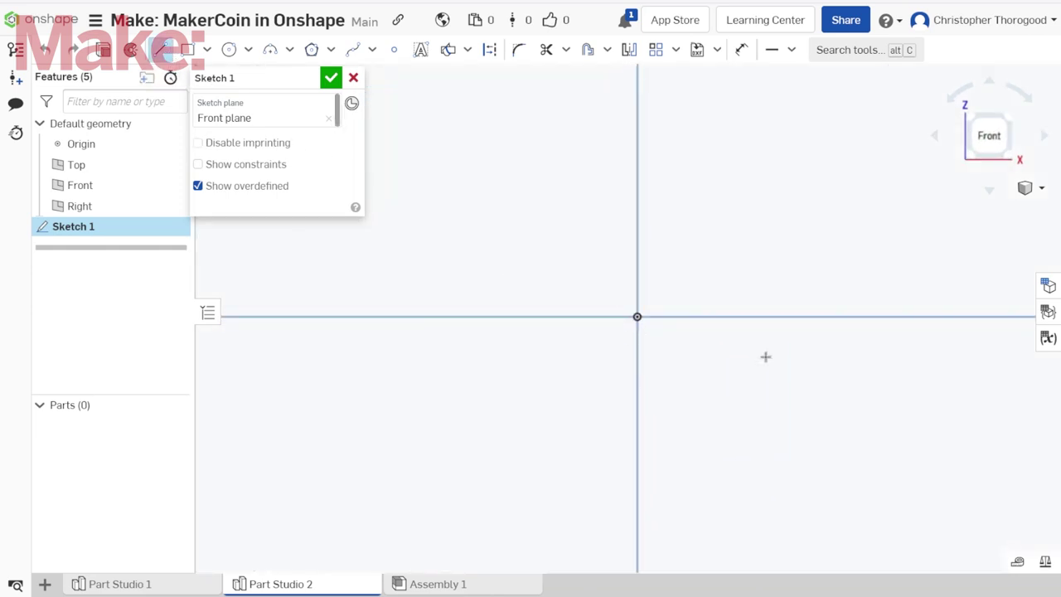
pyautogui.scroll(-3, 622, 256)
pyautogui.press('Escape')
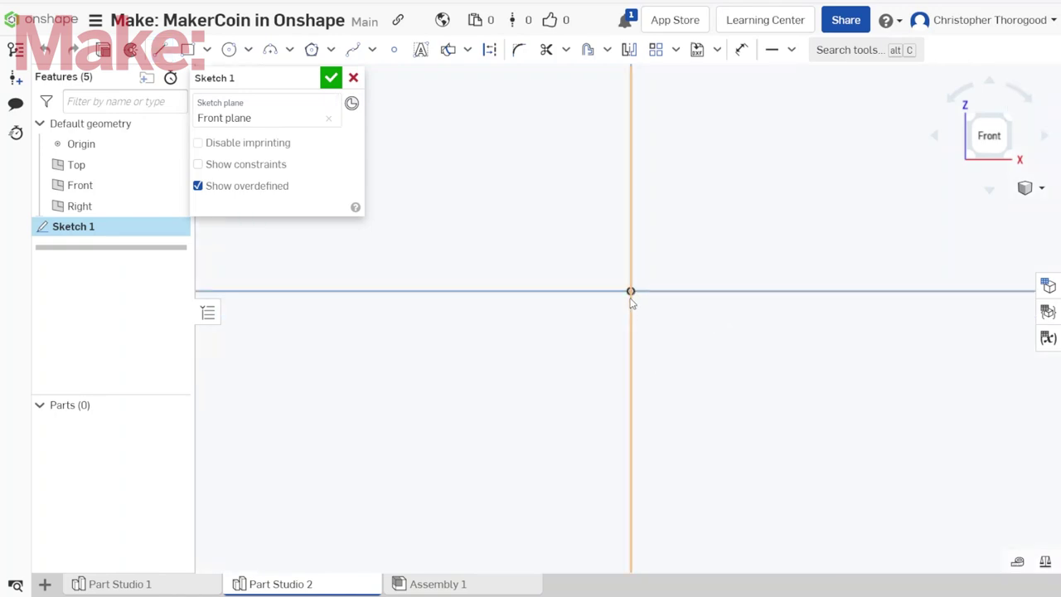
# - Draw two construction lines from the origin, one straight down and one horizontally in the negative X direction
pyautogui.click(497, 57)
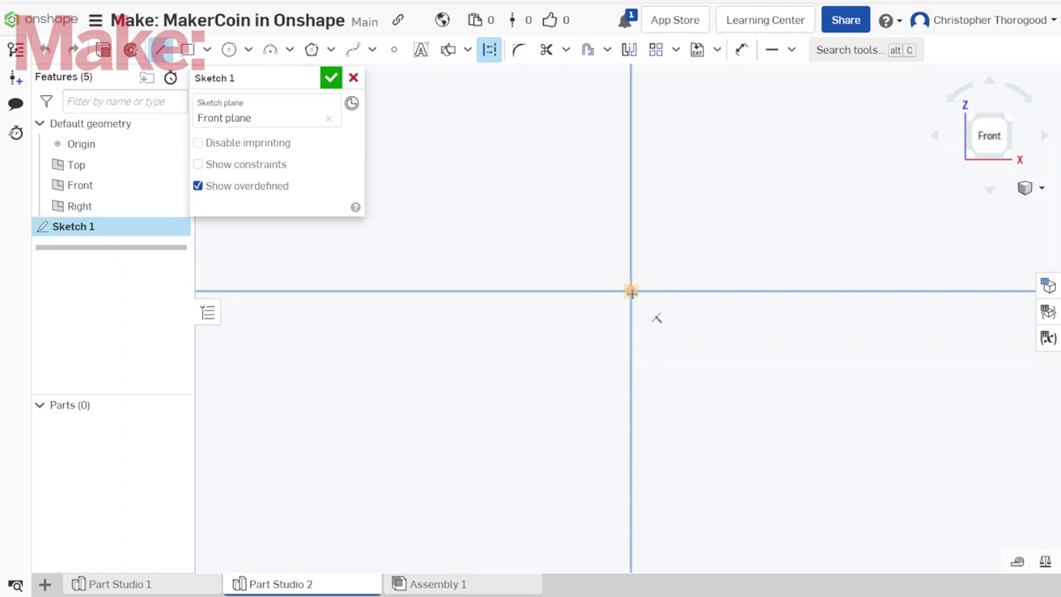
pyautogui.click(631, 292)
pyautogui.click(630, 460)
pyautogui.press('Escape')
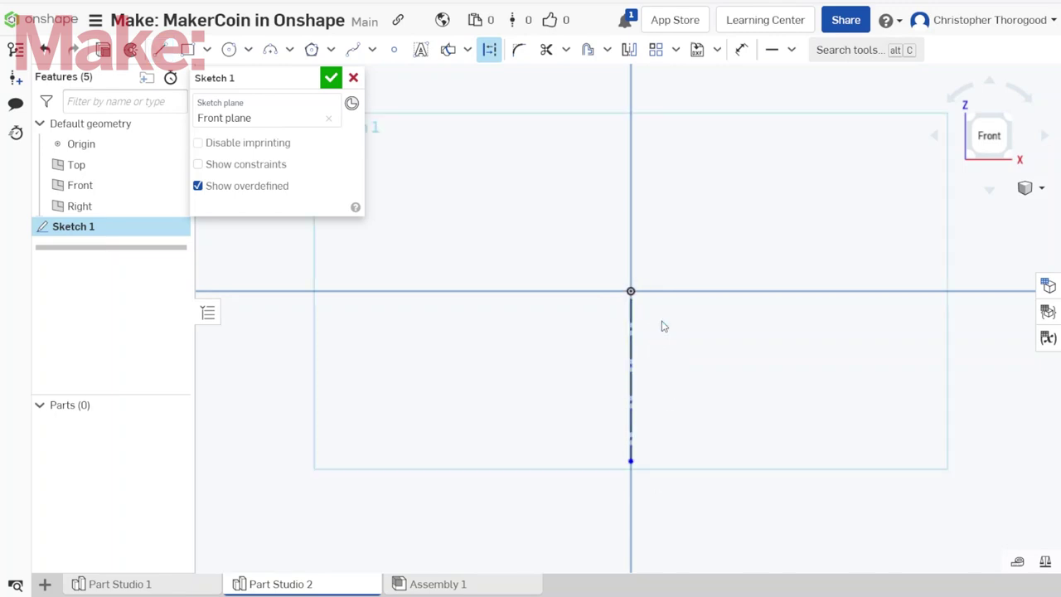
pyautogui.press('l')
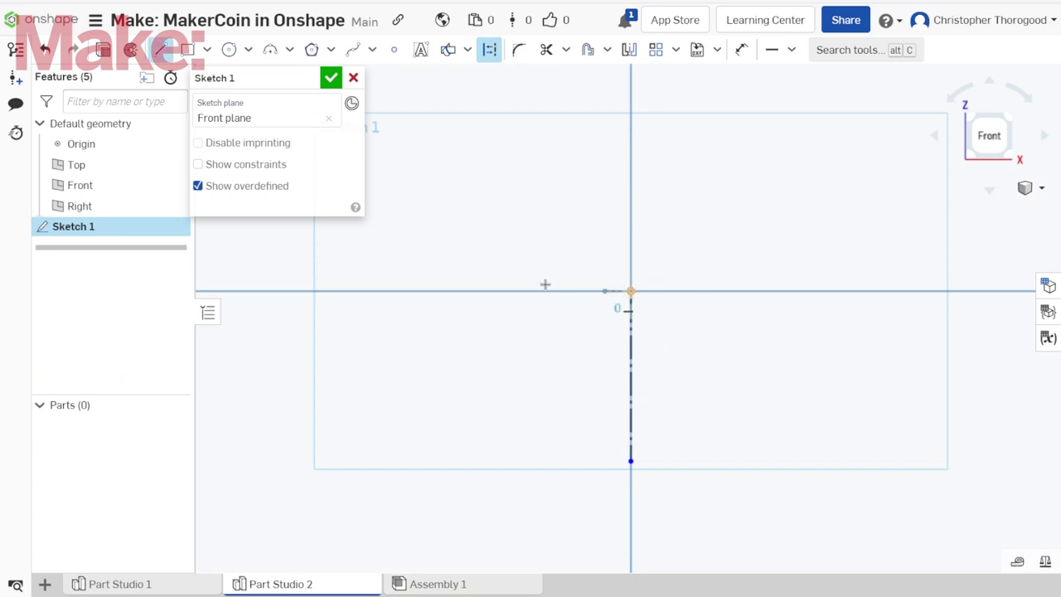
pyautogui.click(292, 290)
pyautogui.press('Escape')
pyautogui.scroll(-2, 705, 274)
pyautogui.scroll(3, 348, 340)
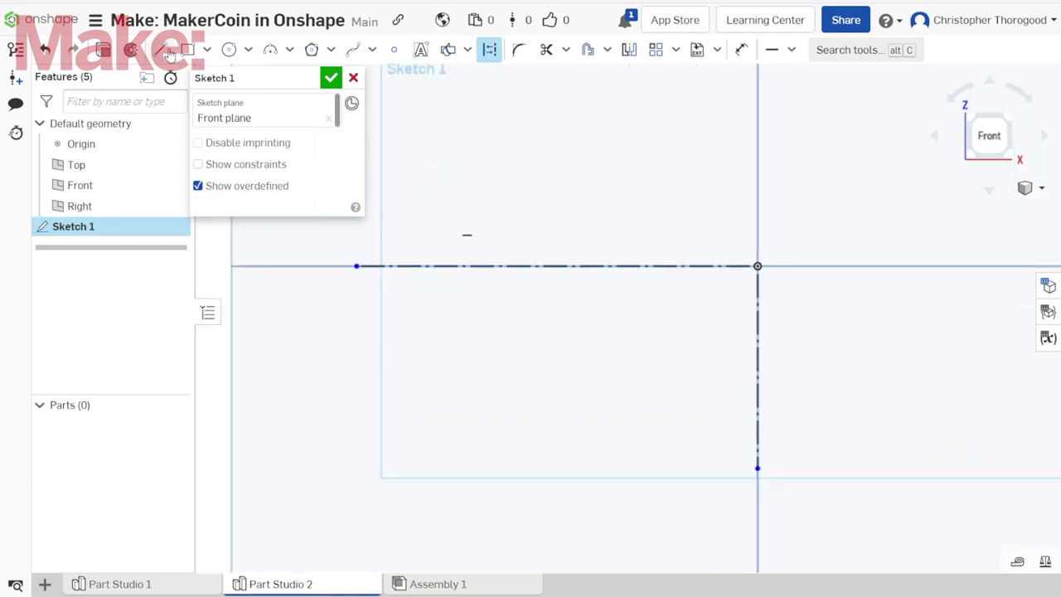
# - Connect the construction lines' free ends with solid lines: about 50 mm horizontal, about 8 mm diagonal and about 23 mm upright, constrained vertical
pyautogui.press('l')
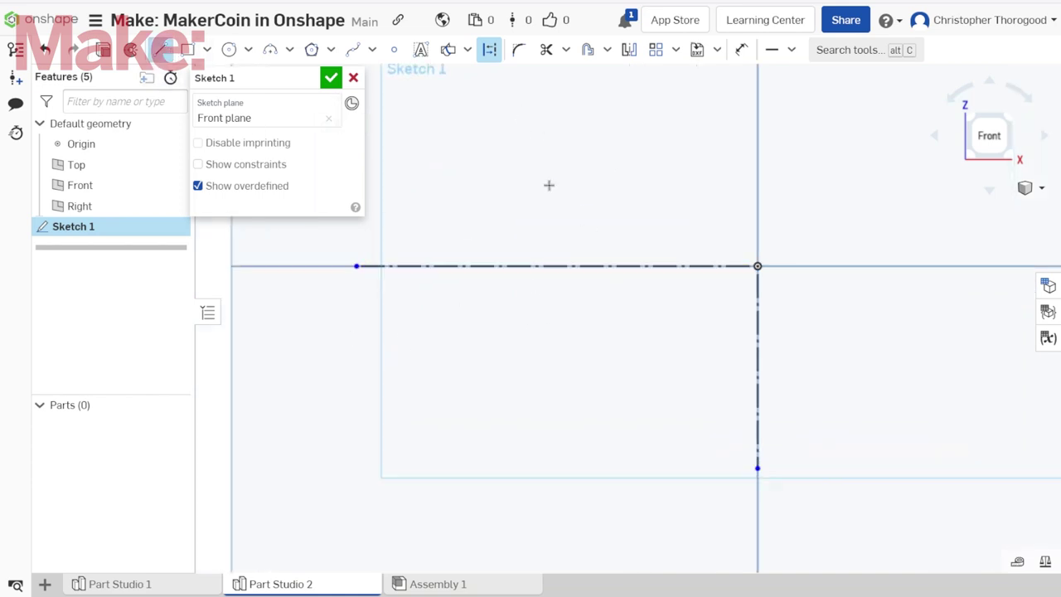
pyautogui.click(489, 50)
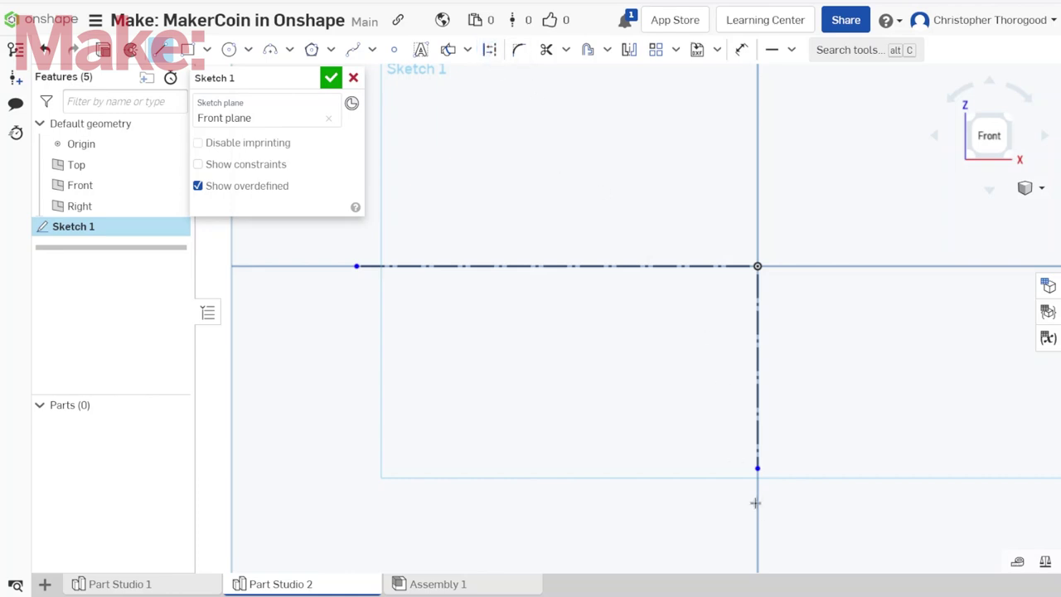
pyautogui.click(757, 467)
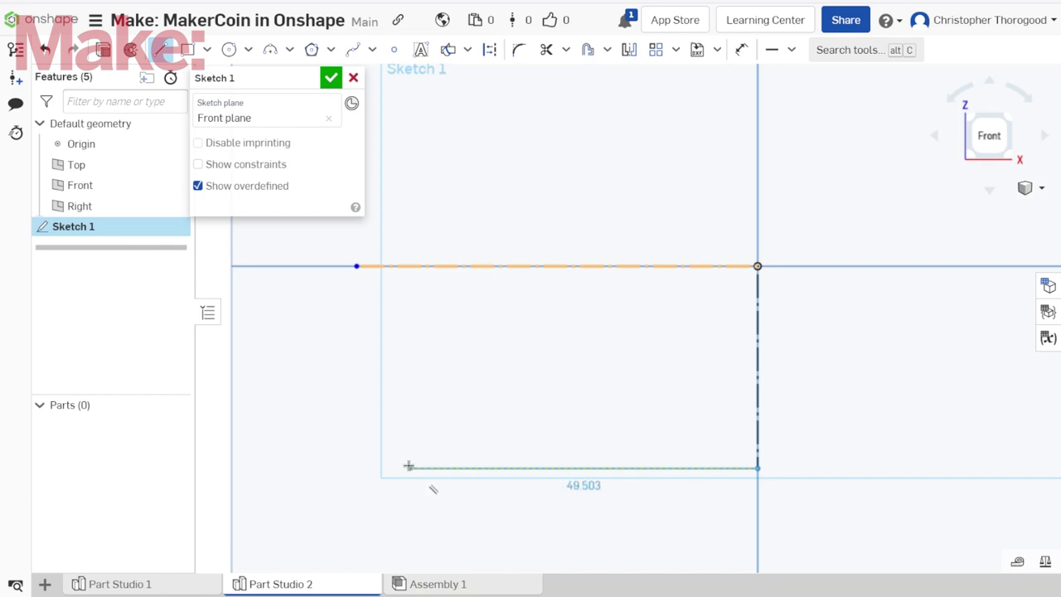
pyautogui.click(406, 466)
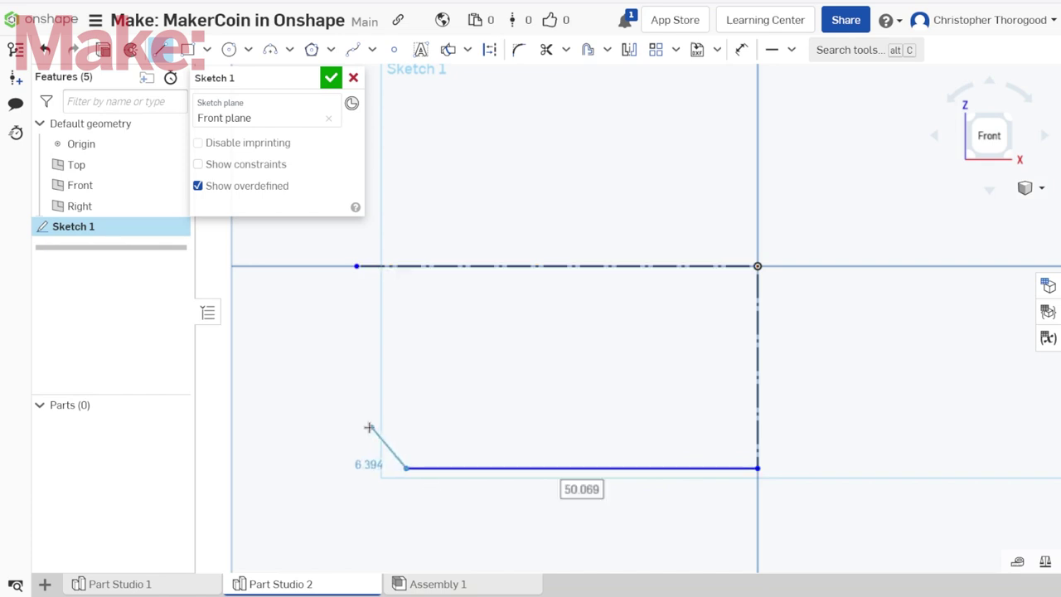
pyautogui.click(364, 428)
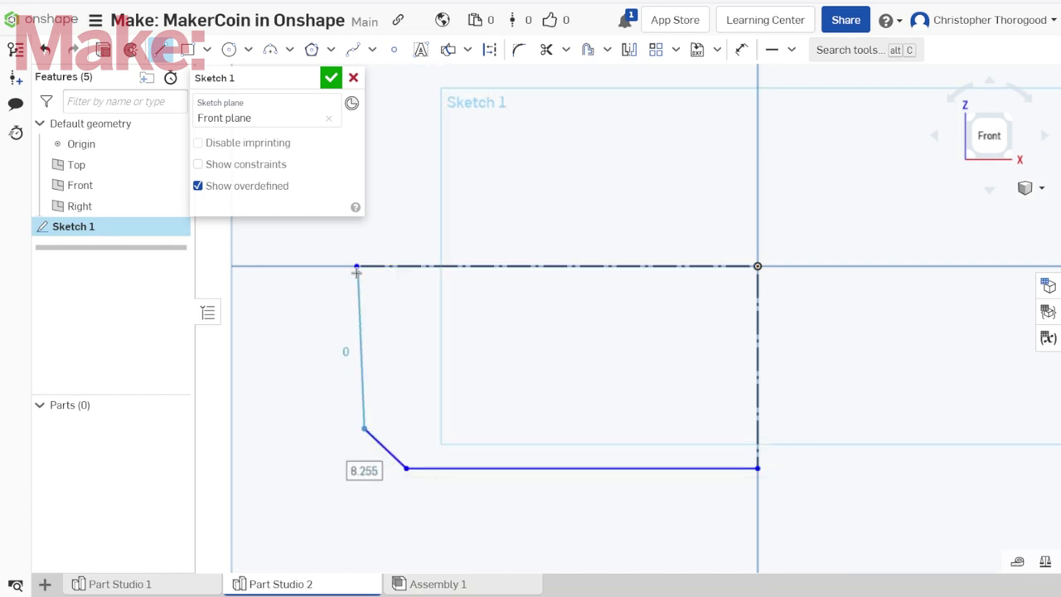
pyautogui.click(357, 266)
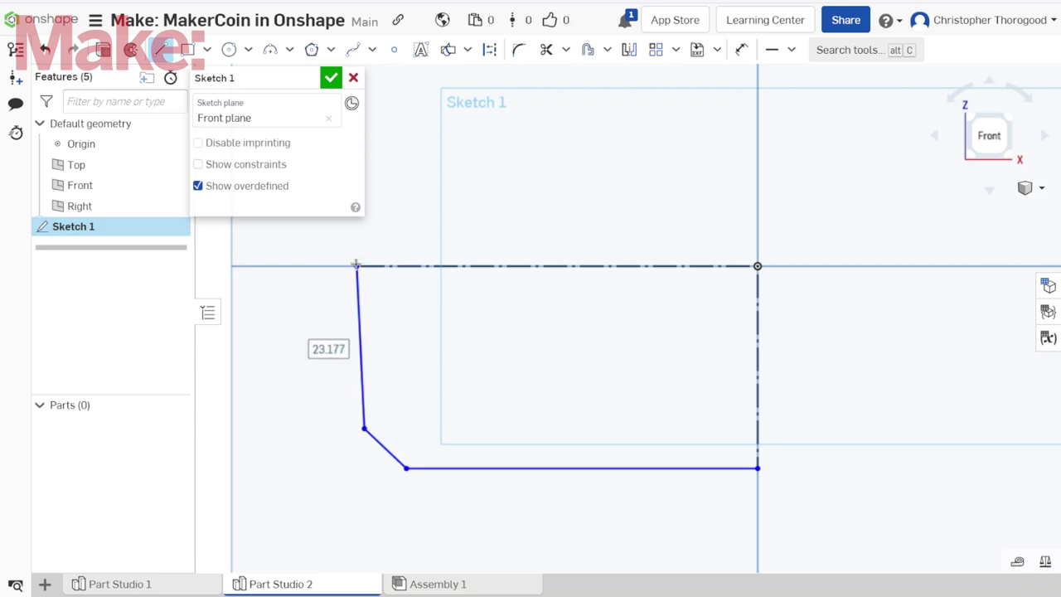
pyautogui.press('Escape')
pyautogui.click(359, 296)
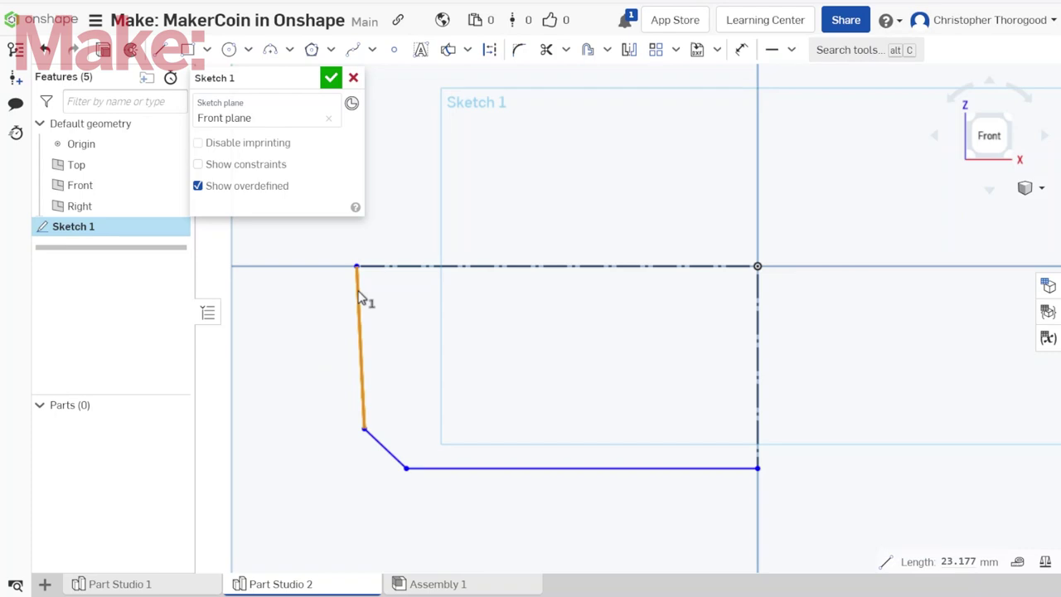
pyautogui.press('h')
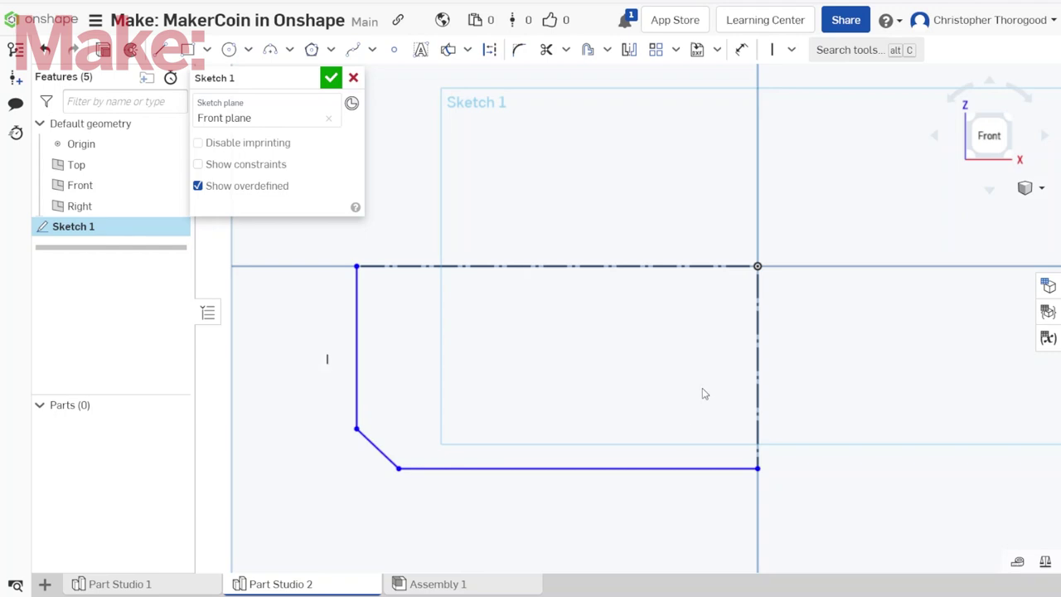
# - Dimension the outer vertical line about the vertical centerline as a 40 mm diameter, and place the dimension close below the profile
pyautogui.press('d')
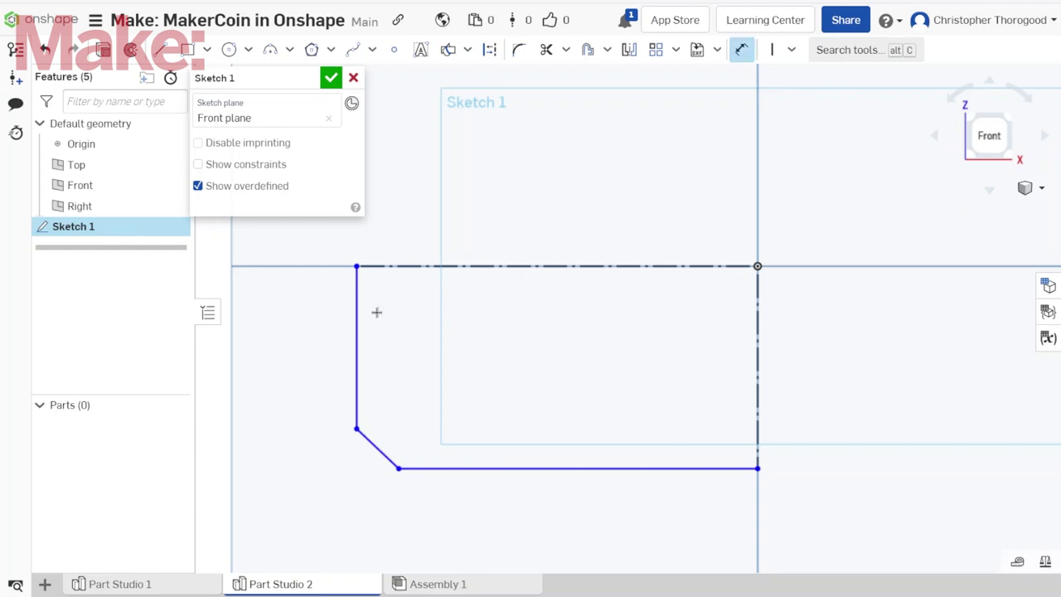
pyautogui.click(353, 344)
pyautogui.scroll(-1, 406, 341)
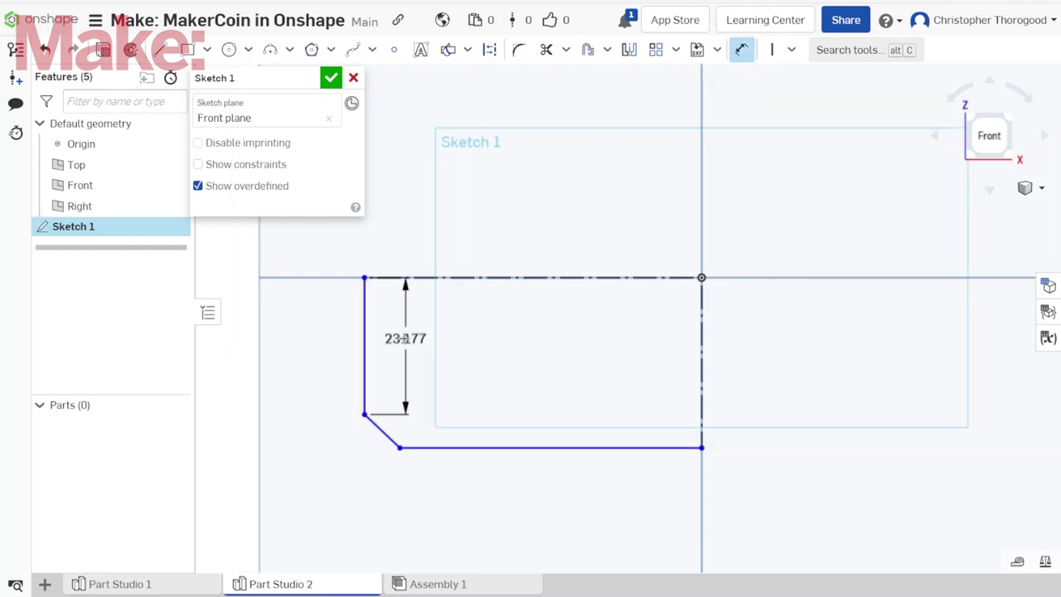
pyautogui.click(702, 418)
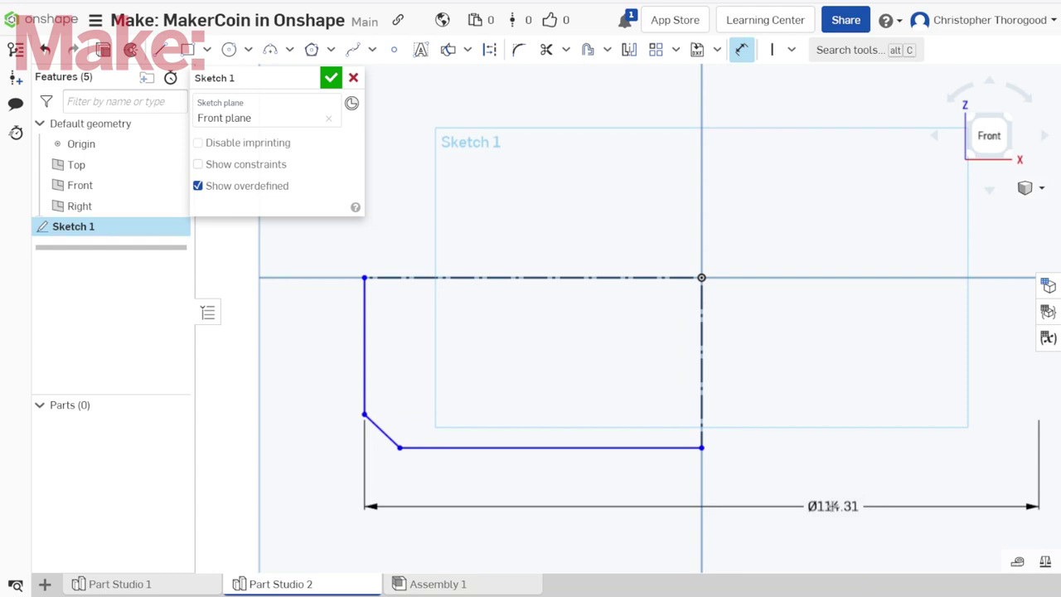
pyautogui.click(832, 506)
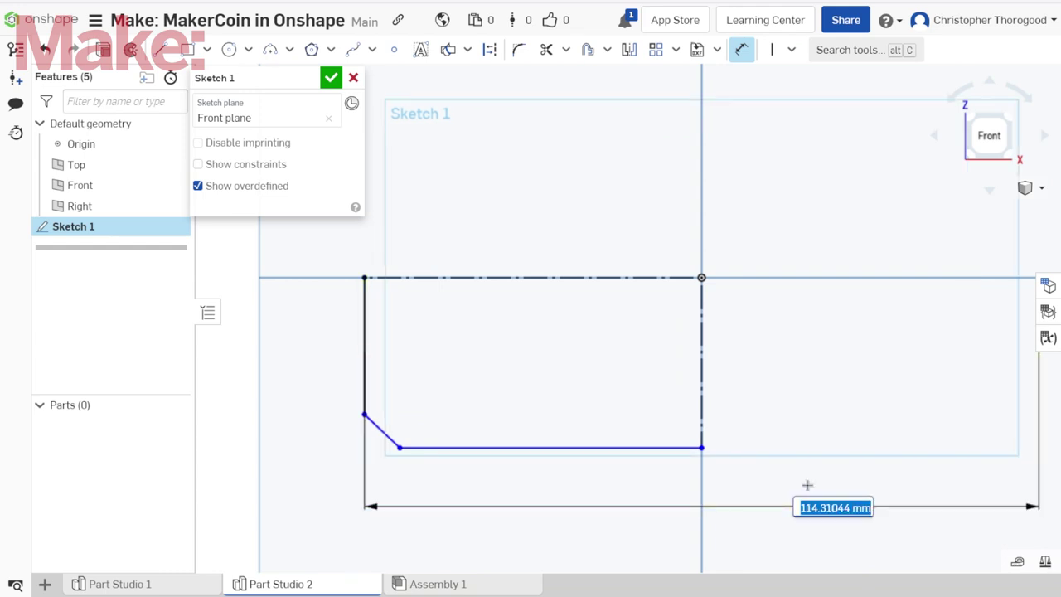
pyautogui.write('40')
pyautogui.press('Return')
pyautogui.scroll(3, 721, 318)
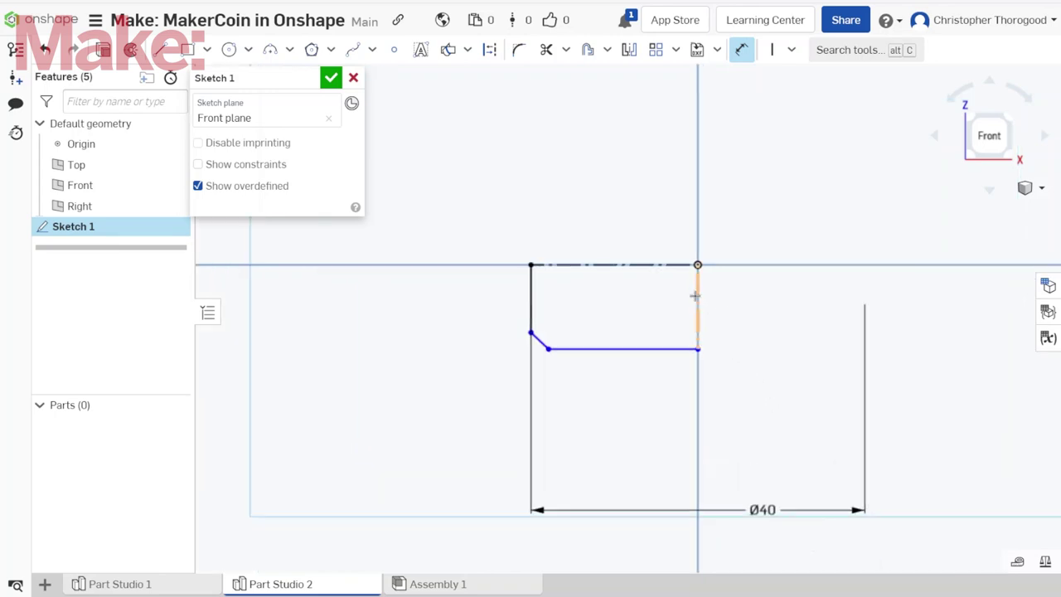
pyautogui.moveTo(776, 551); pyautogui.dragTo(720, 398)
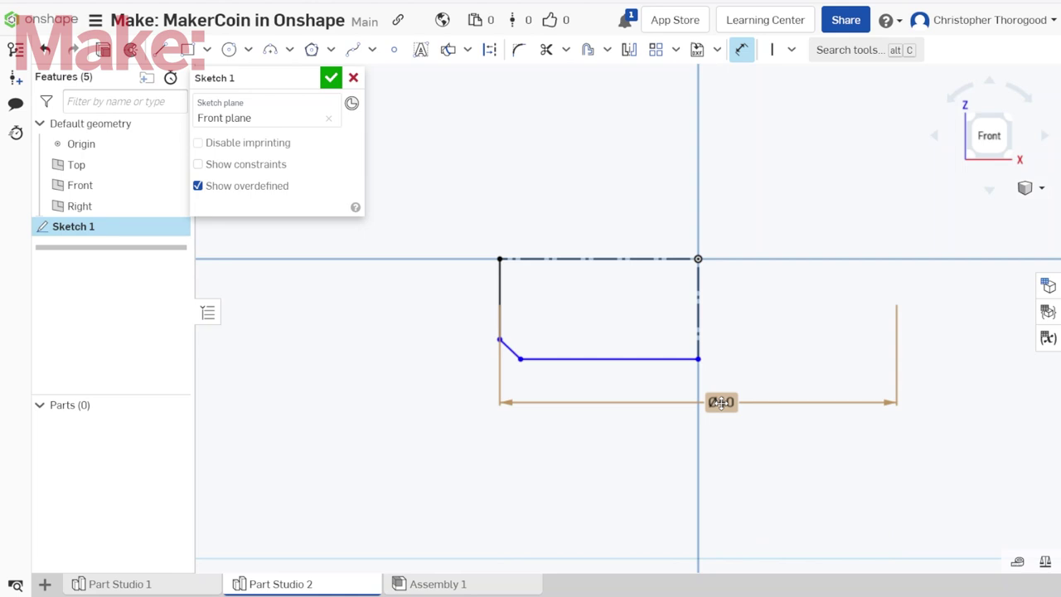
# - Dimension the long horizontal bottom line about the horizontal construction line as a 10 mm diameter
pyautogui.scroll(2, 695, 277)
pyautogui.click(655, 393)
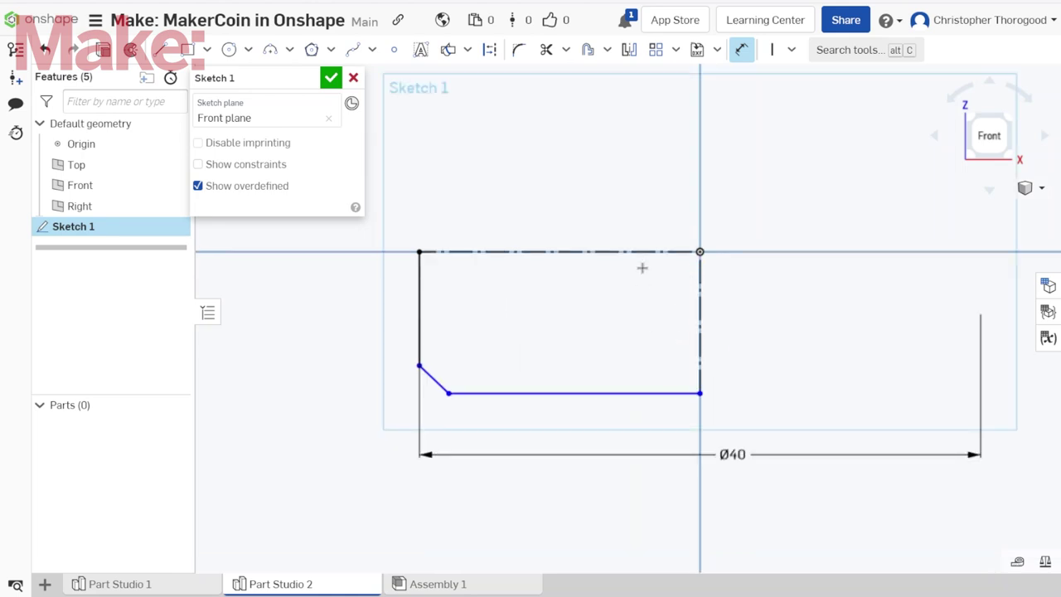
pyautogui.click(643, 251)
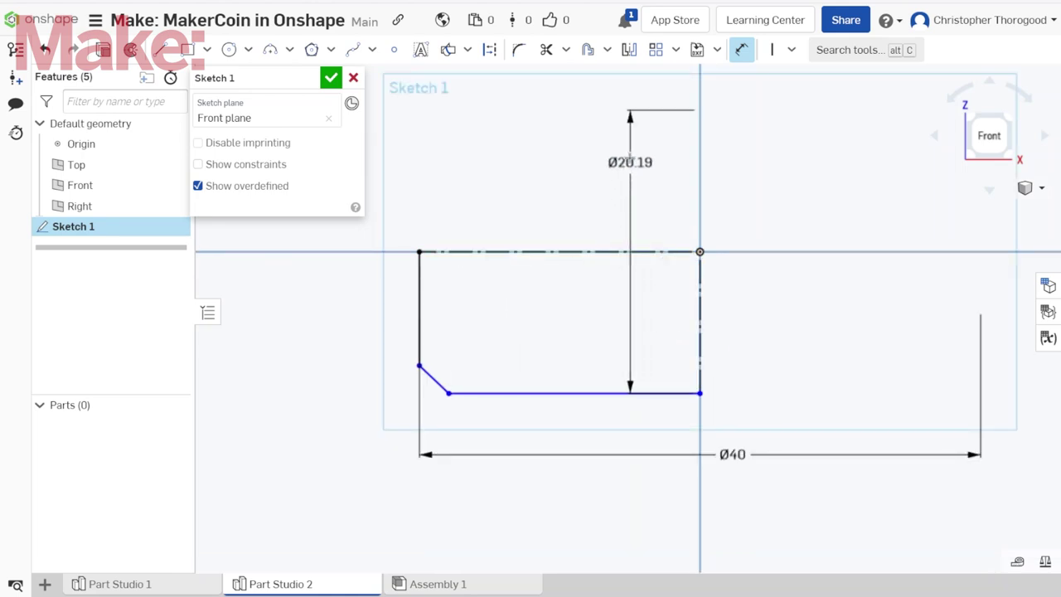
pyautogui.click(632, 178)
pyautogui.write('10')
pyautogui.press('Return')
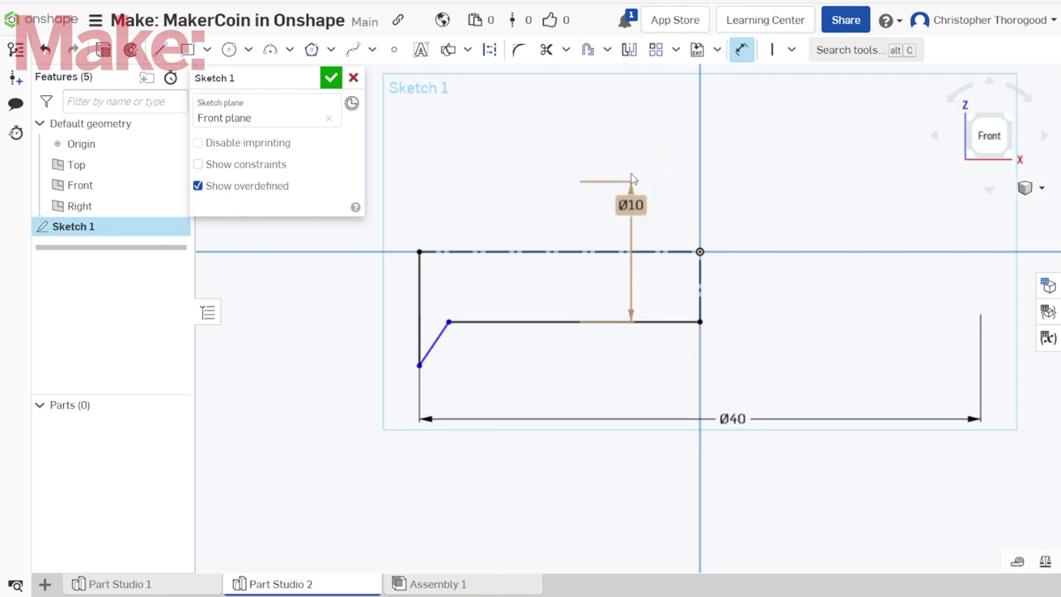
# - Move the outer vertical line's lower endpoint above the bottom line's level so the diagonal forms an outward chamfer corner
pyautogui.scroll(3, 407, 227)
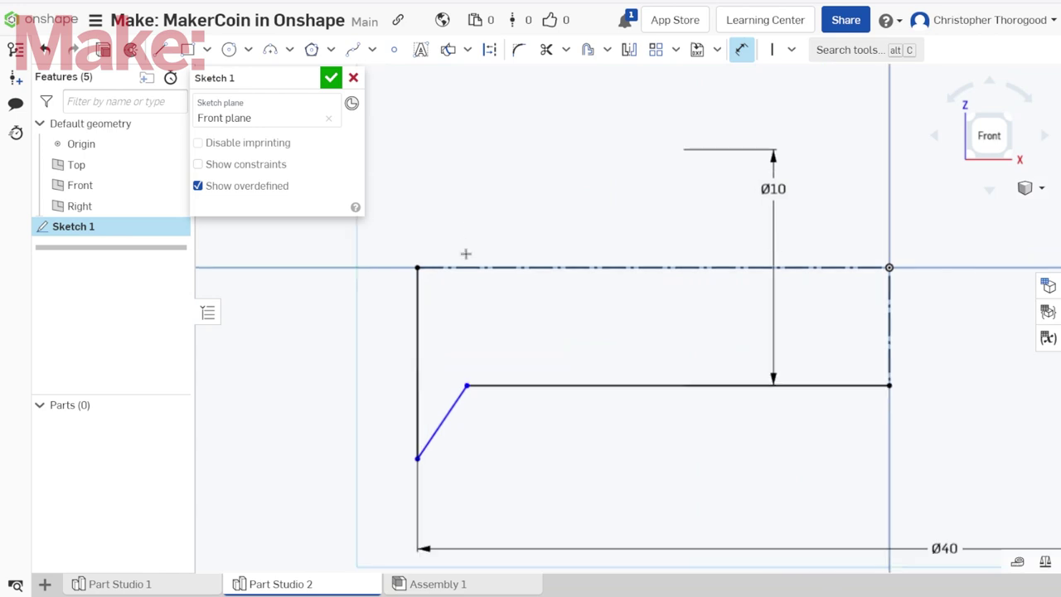
pyautogui.press('Escape')
pyautogui.moveTo(416, 459); pyautogui.dragTo(418, 342)
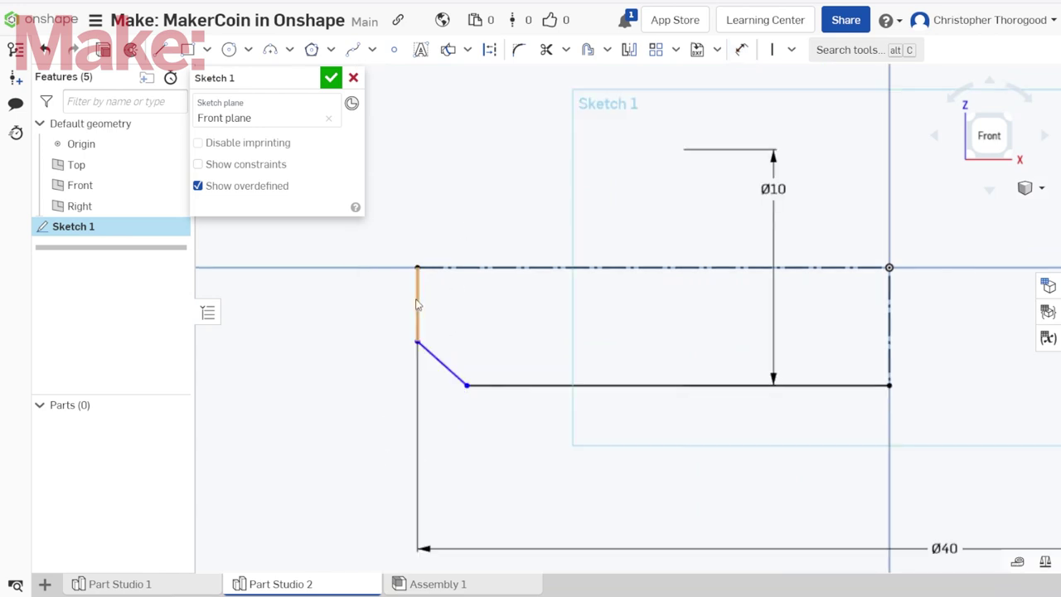
# - Dimension the horizontal width of the diagonal chamfer, from the outer vertical line to its lower corner point, as 2 mm
pyautogui.press('d')
pyautogui.click(417, 305)
pyautogui.click(466, 383)
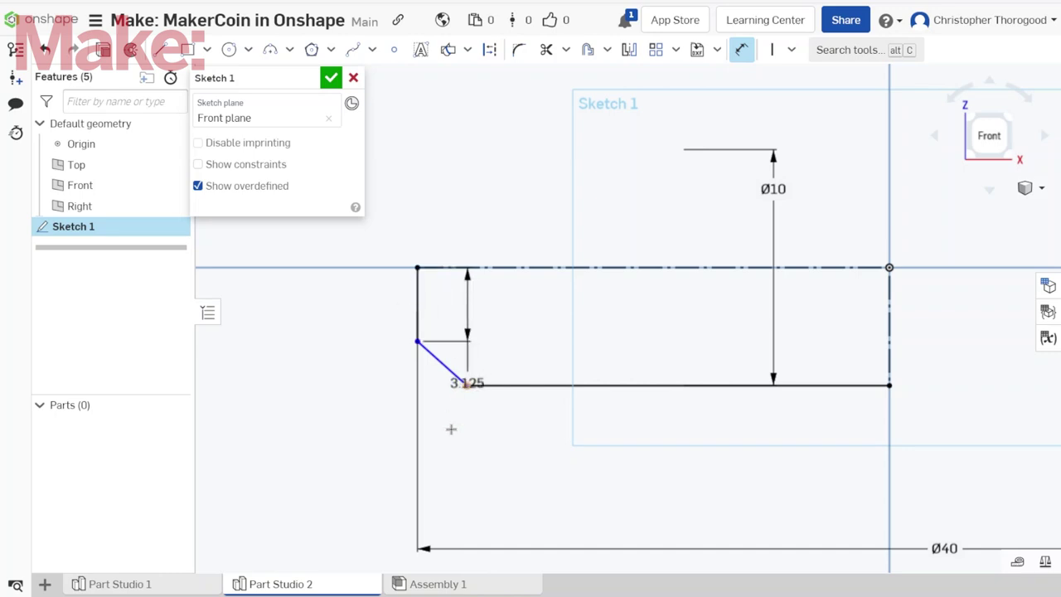
pyautogui.click(445, 403)
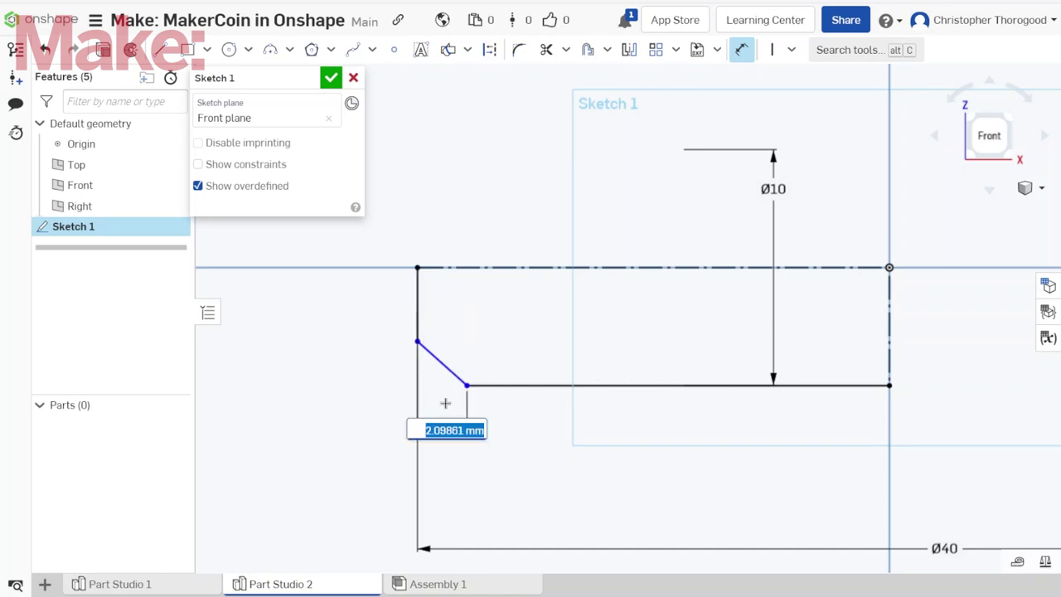
pyautogui.press('Return')
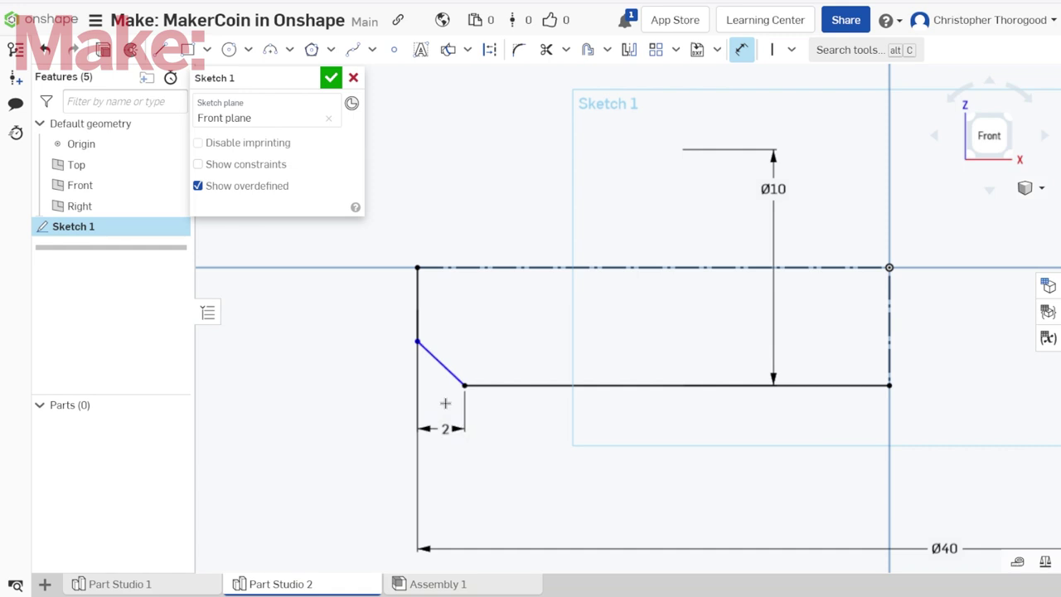
# - Dimension the angle between the chamfer diagonal and the long bottom line as 45°, placed outside the corner
pyautogui.click(460, 379)
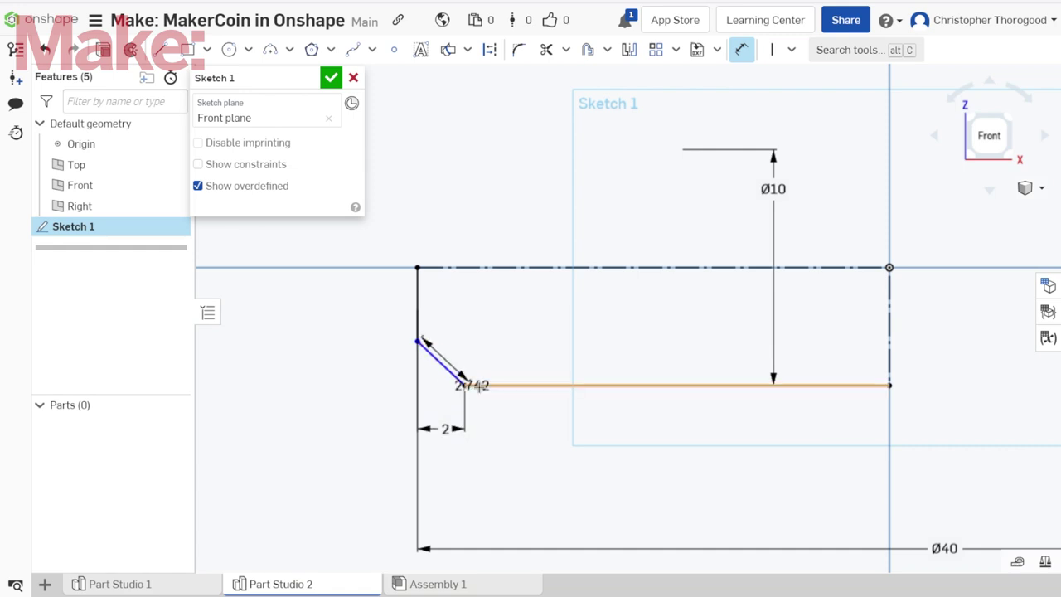
pyautogui.click(417, 340)
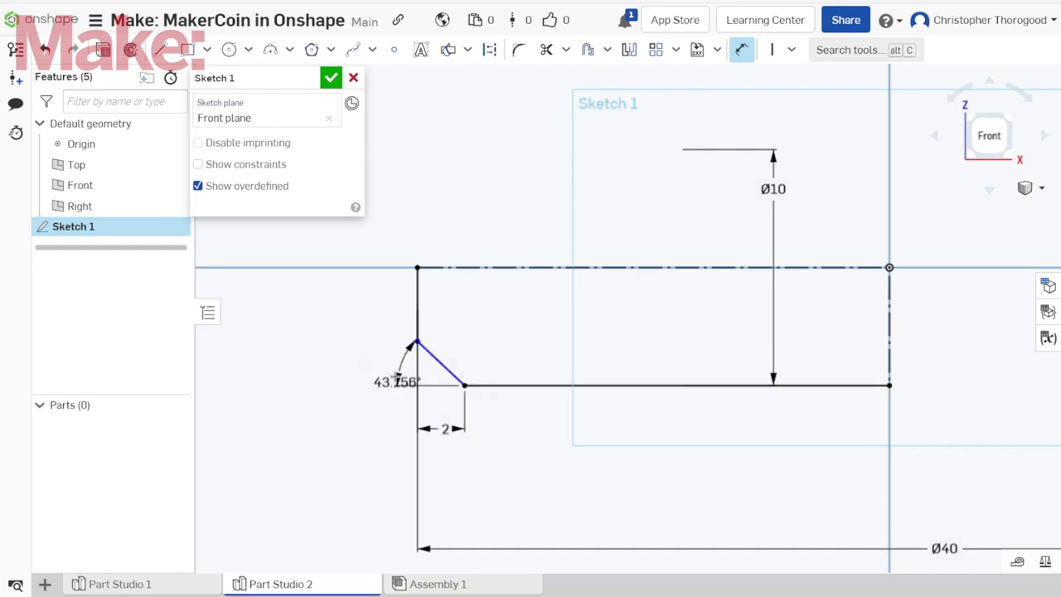
pyautogui.click(394, 369)
pyautogui.press('Return')
pyautogui.scroll(-2, 394, 409)
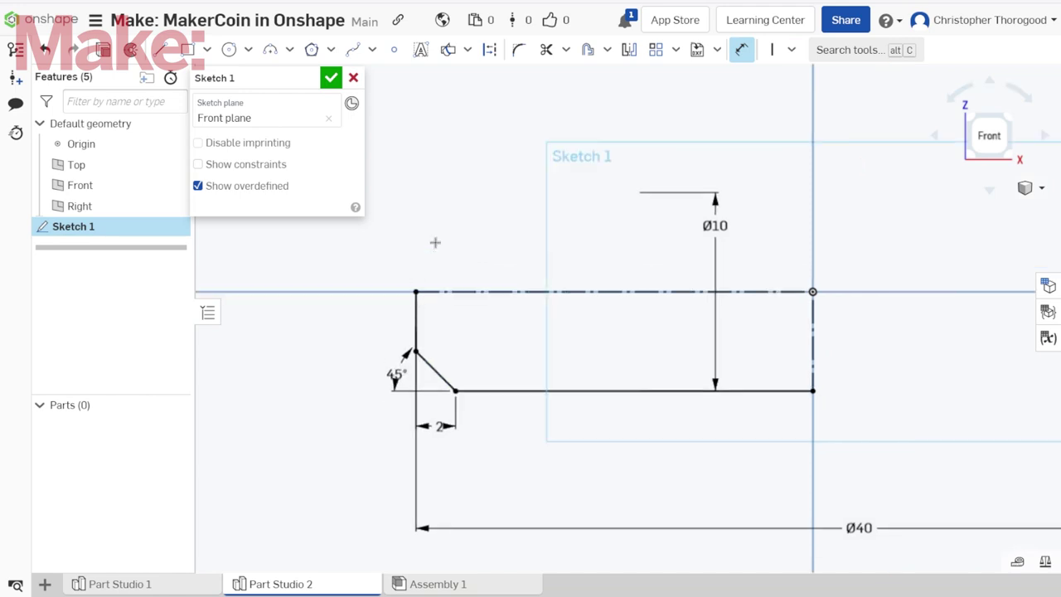
pyautogui.scroll(2, 436, 242)
pyautogui.scroll(1, 533, 488)
pyautogui.scroll(-1, 453, 359)
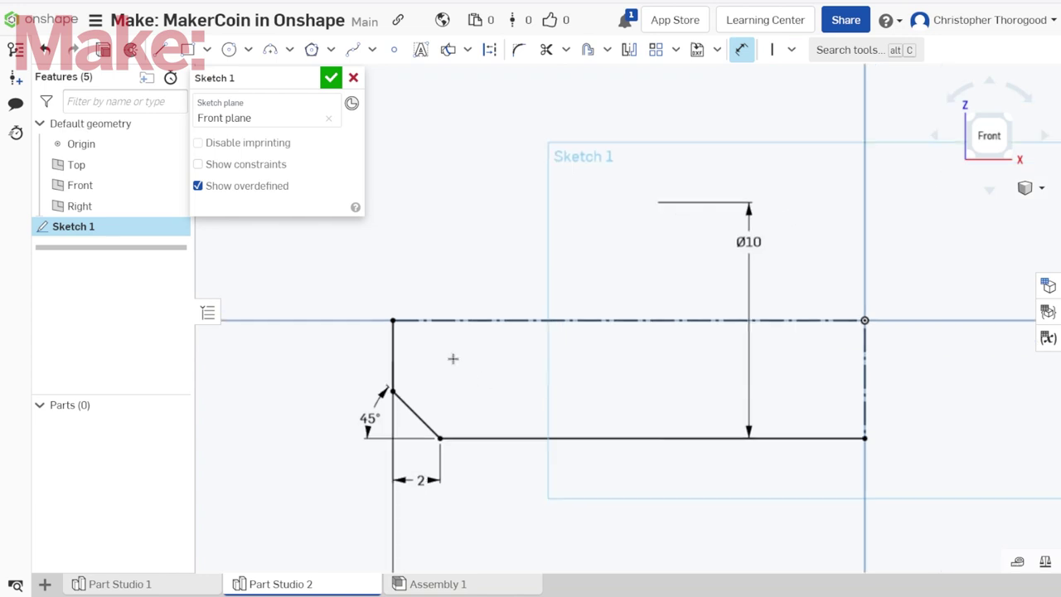
pyautogui.press('Escape')
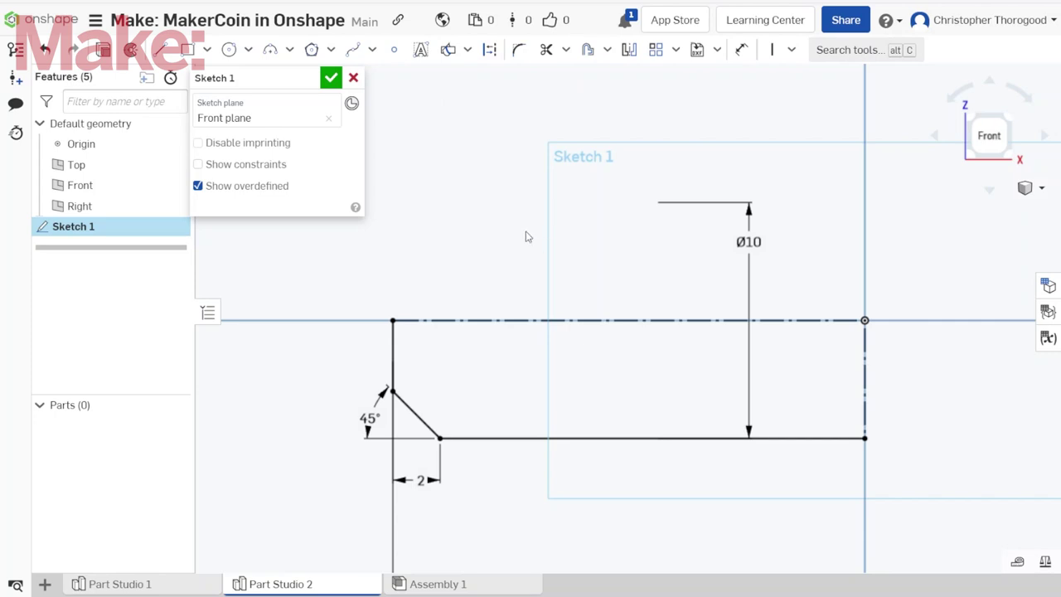
# - Mirror the outer vertical line, the chamfer diagonal and the long bottom line about the horizontal construction line
pyautogui.click(629, 52)
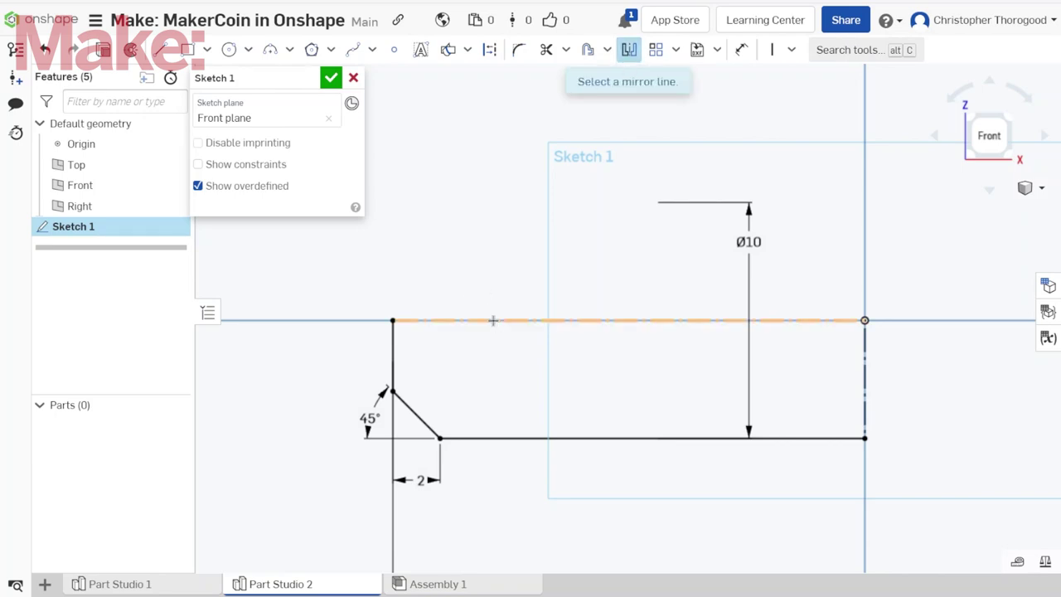
pyautogui.click(498, 320)
pyautogui.click(395, 350)
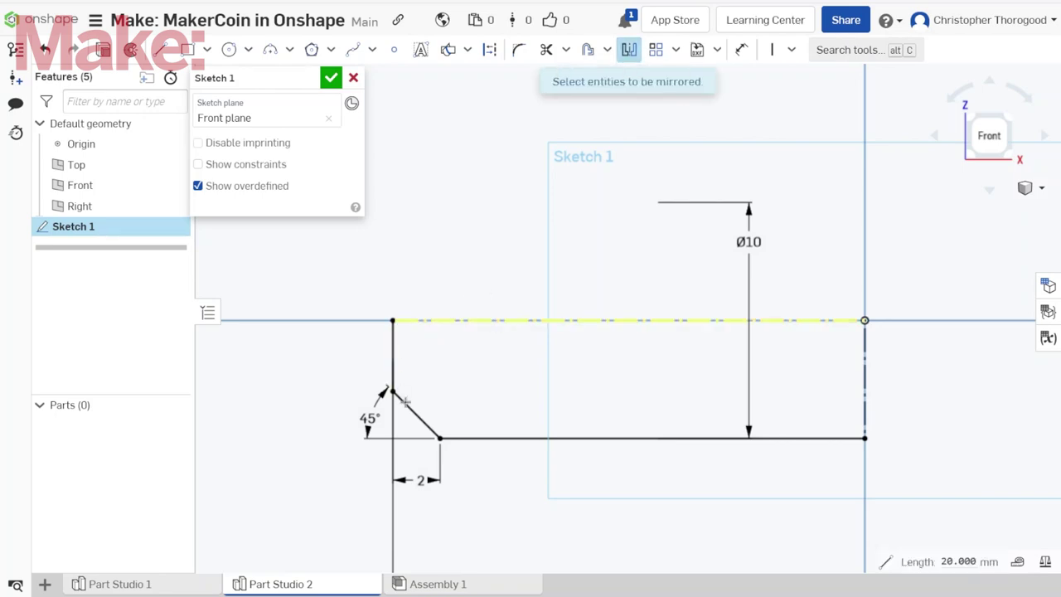
pyautogui.click(475, 437)
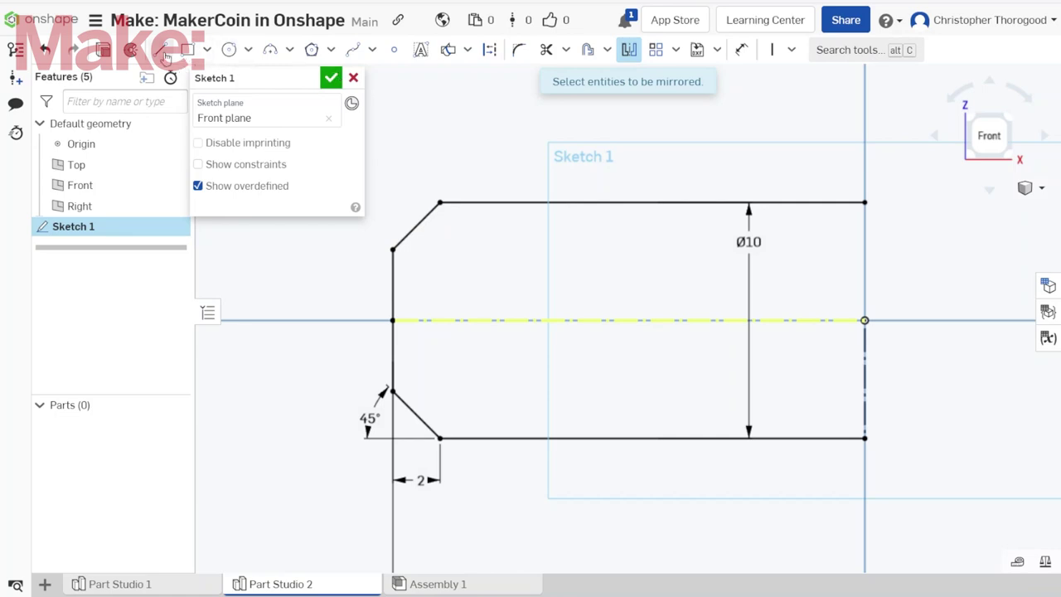
# - Close the mirrored profile with a 10 mm solid vertical line through the origin, joining the two long lines' inner endpoints
pyautogui.press('Escape')
pyautogui.press('l')
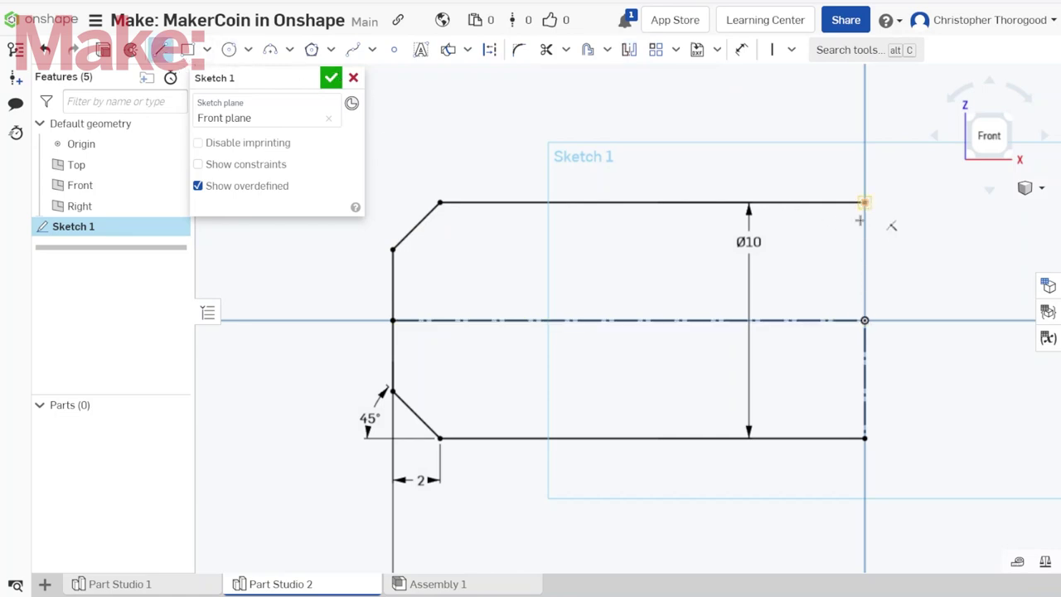
pyautogui.click(865, 201)
pyautogui.click(865, 438)
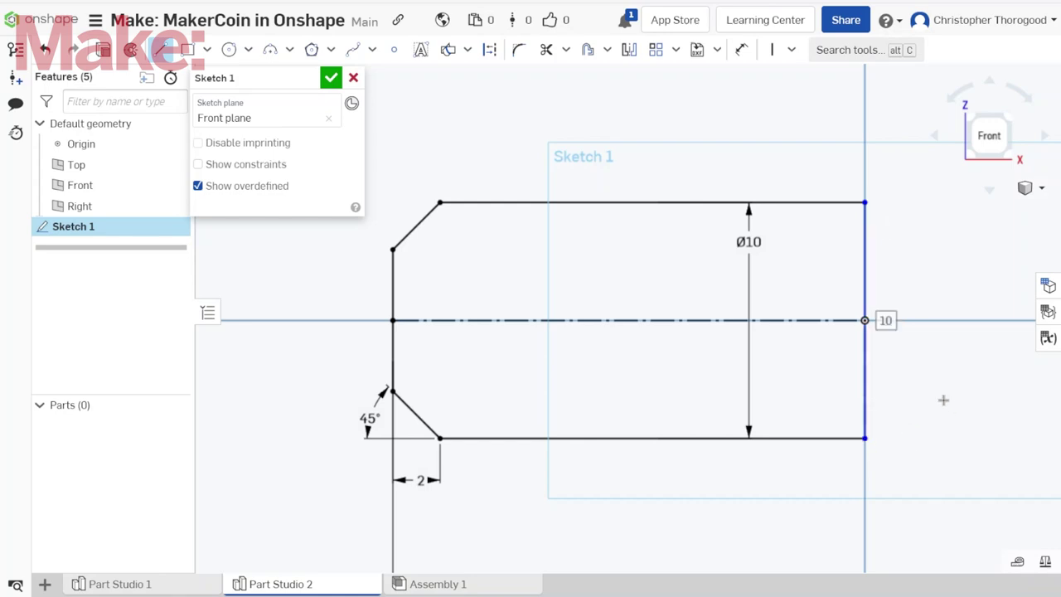
# - Revolve the closed profile as a new full solid about its vertical closing line, removing the redundant extra face selection
pyautogui.click(131, 52)
pyautogui.click(592, 293)
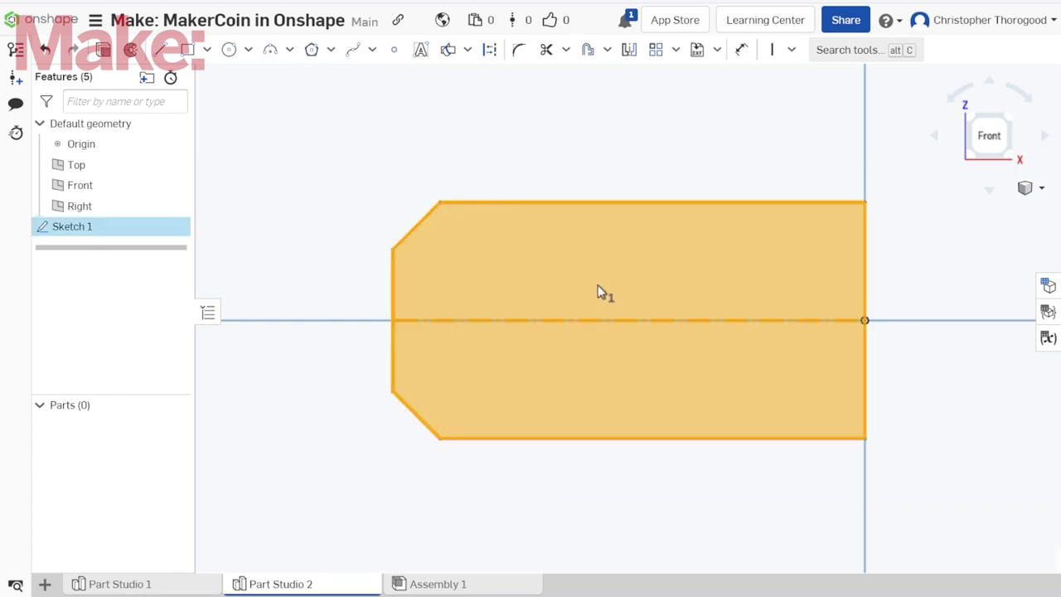
pyautogui.hotkey('shift', 'w')
pyautogui.scroll(-3, 474, 312)
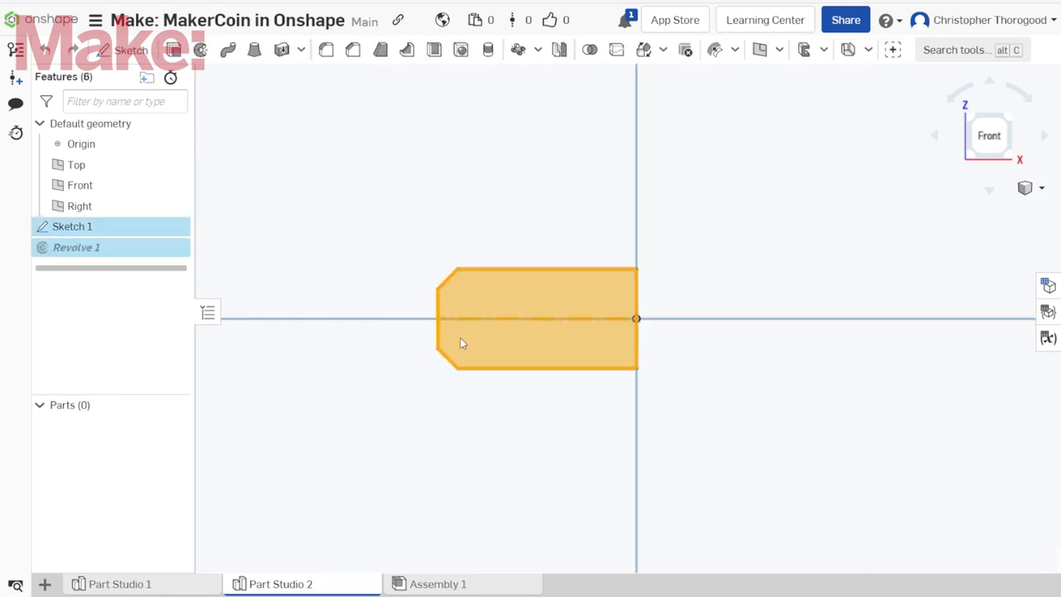
pyautogui.scroll(-2, 537, 334)
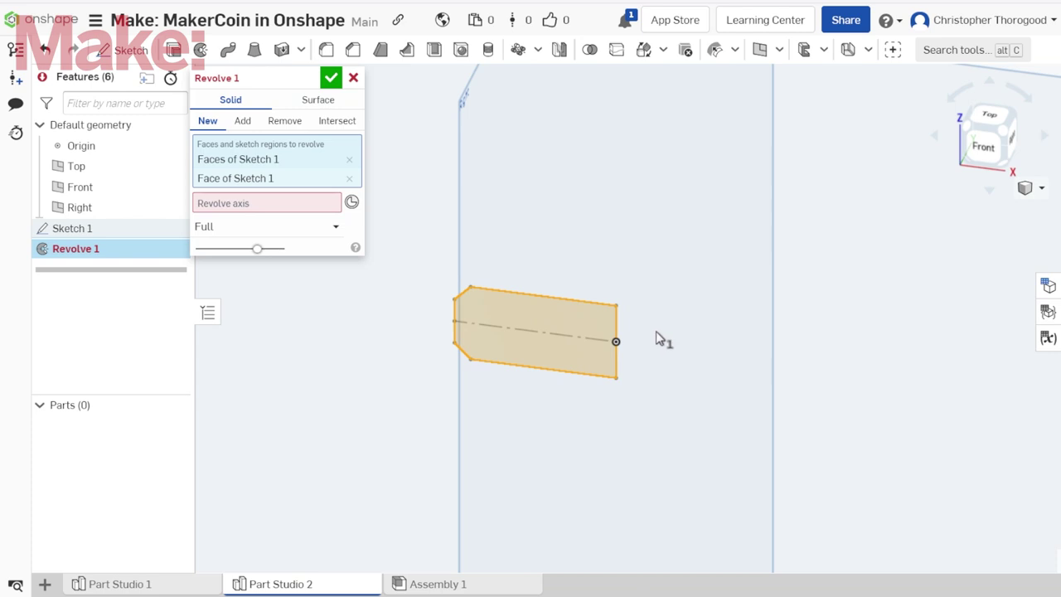
pyautogui.click(349, 178)
pyautogui.click(332, 184)
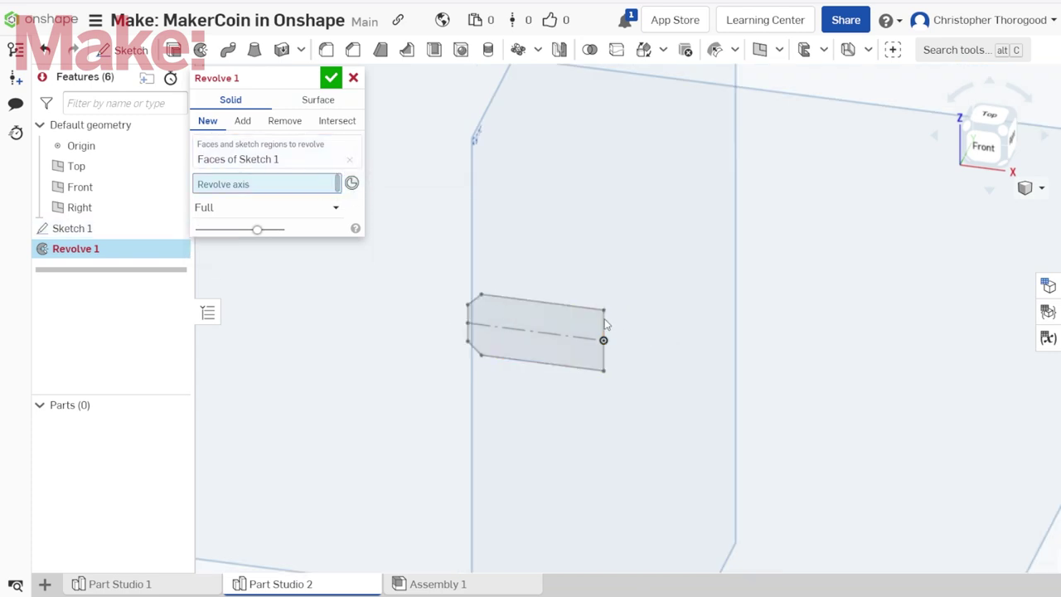
pyautogui.click(604, 325)
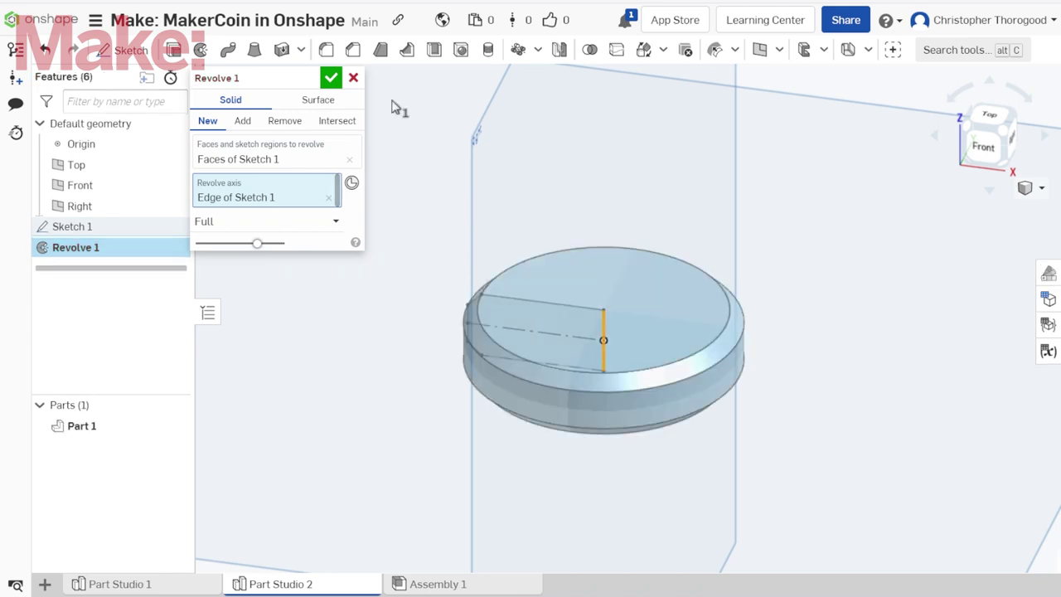
pyautogui.click(330, 77)
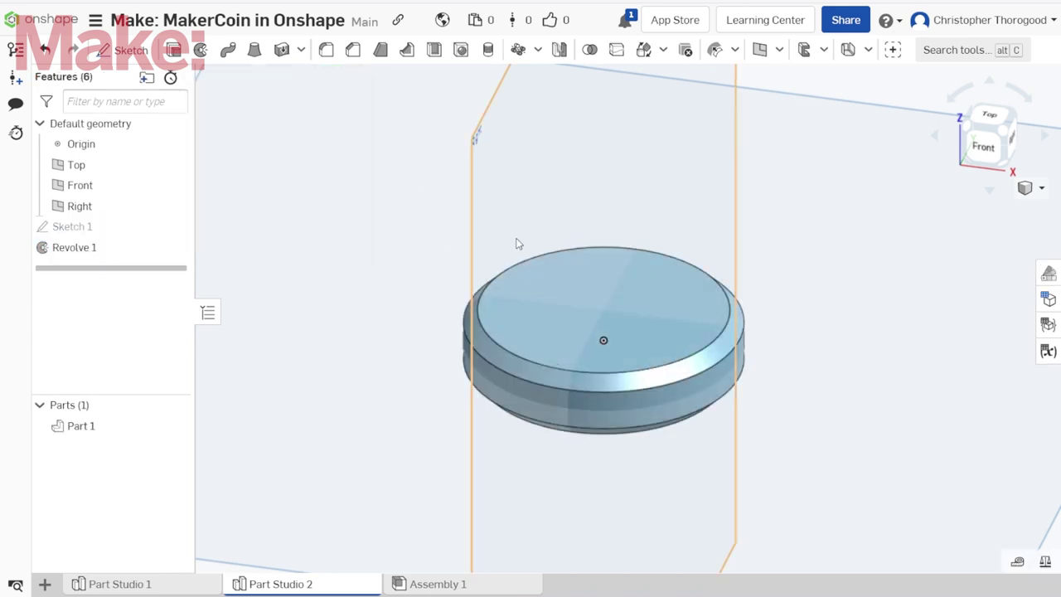
# - Hide the default planes around the revolved coin body
pyautogui.press('p')
pyautogui.scroll(-2, 526, 310)
pyautogui.scroll(2, 573, 312)
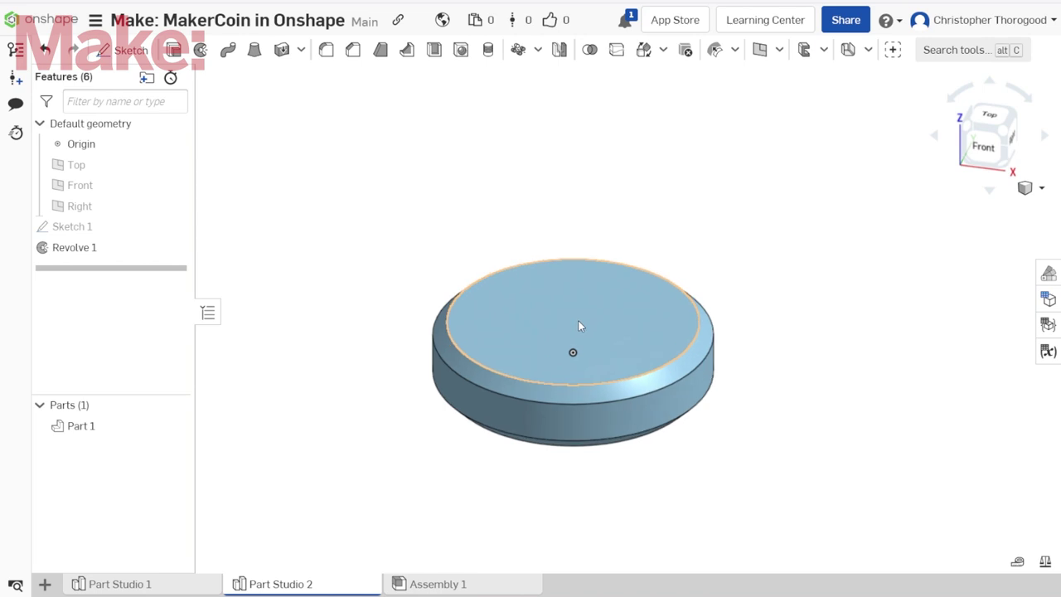
pyautogui.scroll(2, 587, 369)
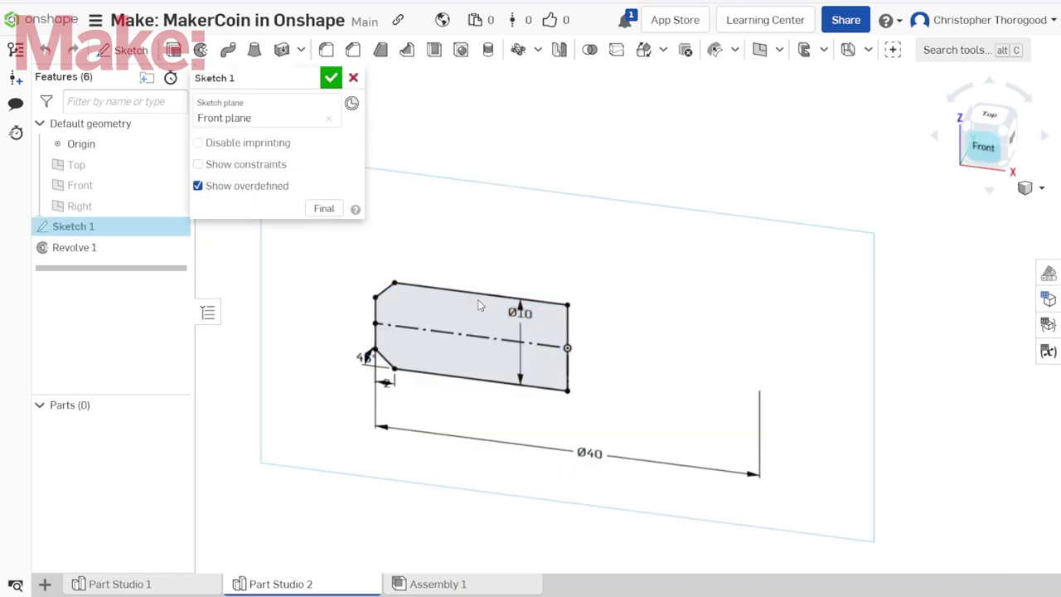
# - Edit Sketch 1 and draw a vertical line about 3 mm long downward from the horizontal construction line, inside the profile
pyautogui.scroll(-2, 715, 382)
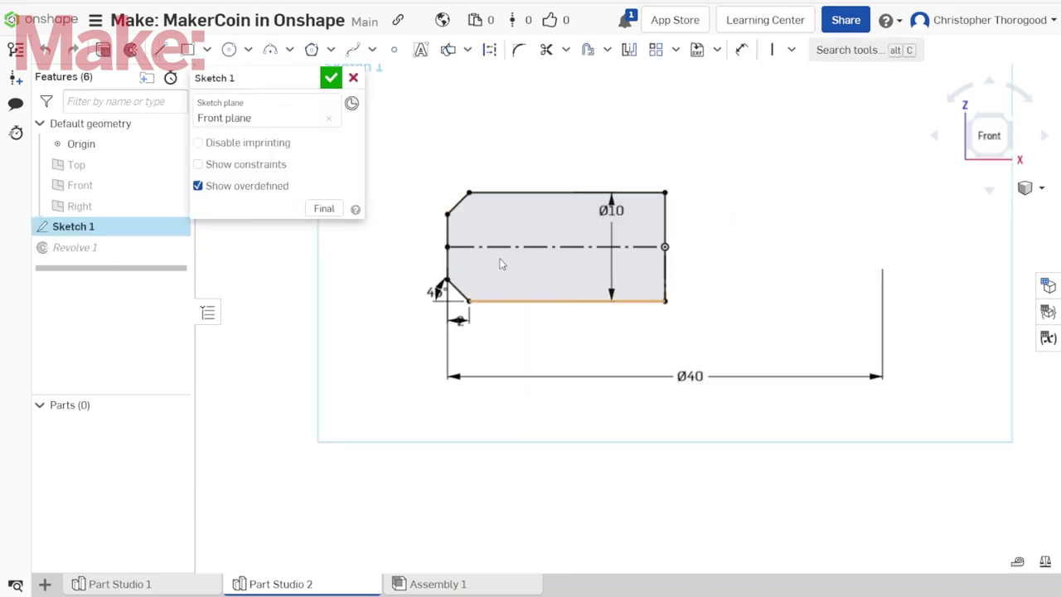
pyautogui.scroll(4, 495, 255)
pyautogui.scroll(1, 652, 254)
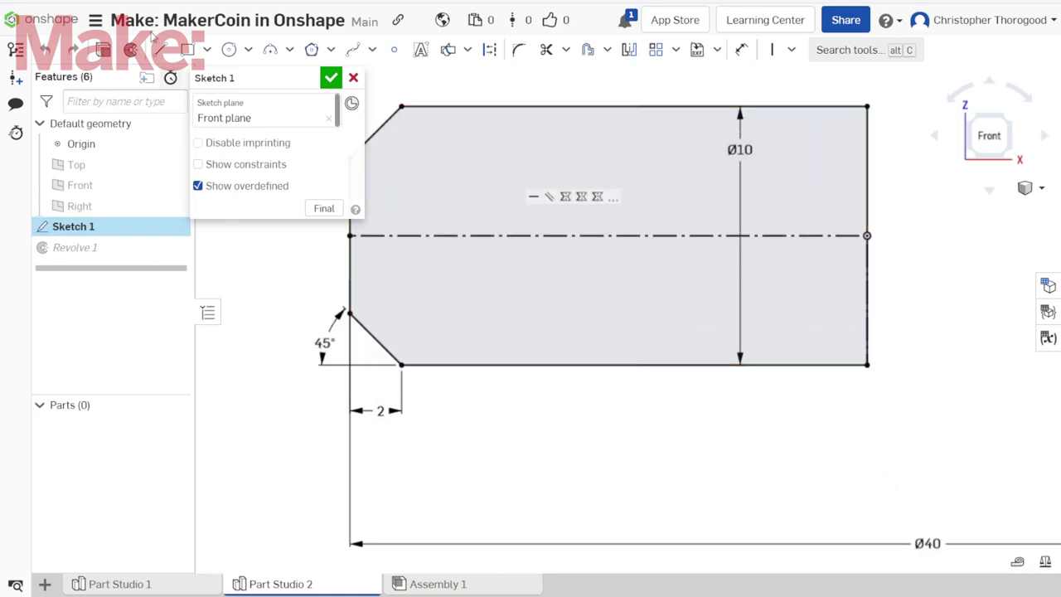
pyautogui.scroll(1, 477, 140)
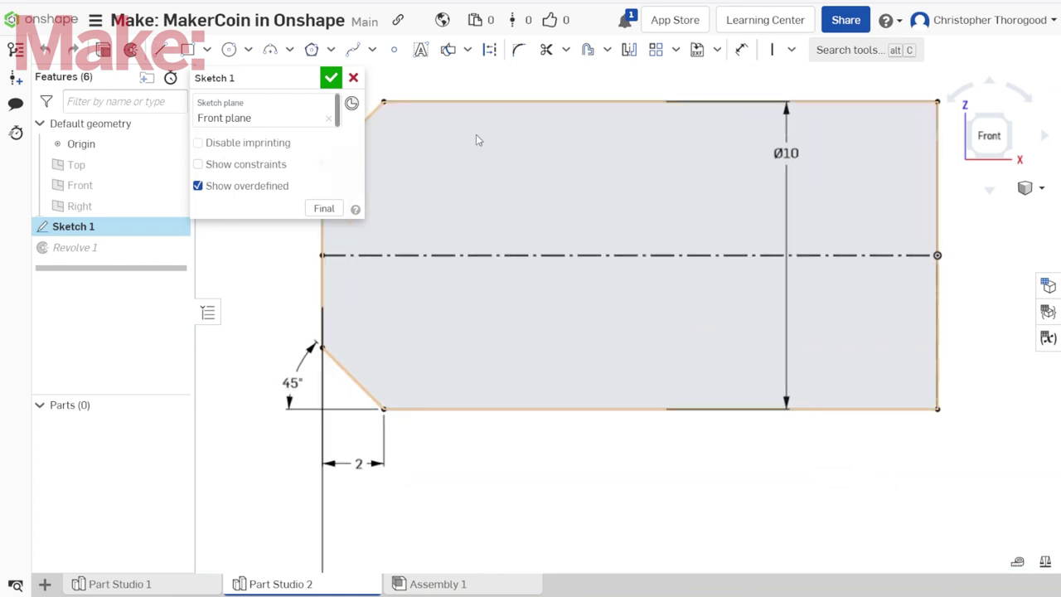
pyautogui.click(160, 46)
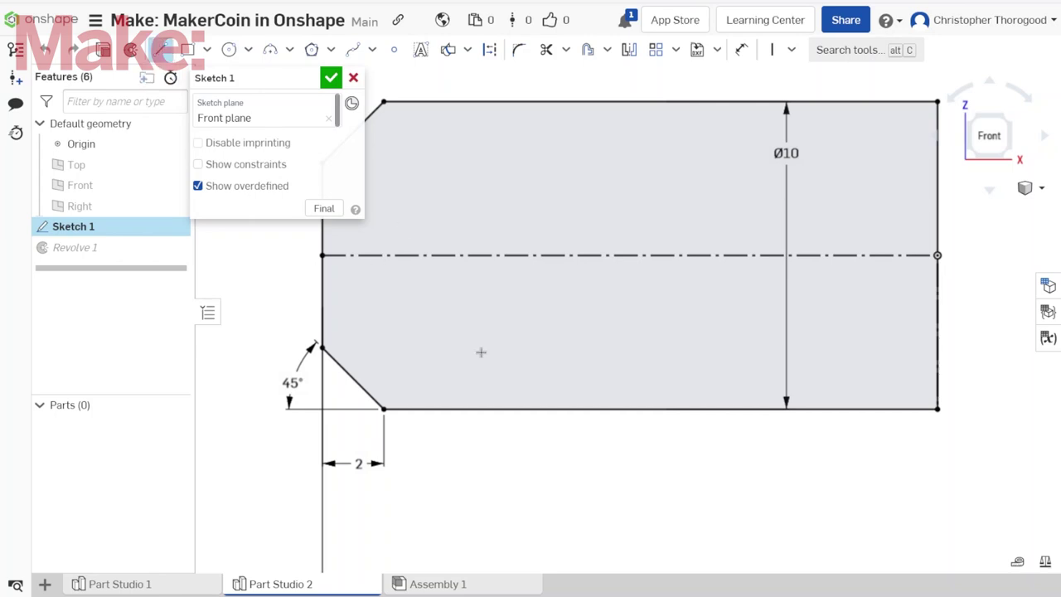
pyautogui.click(524, 256)
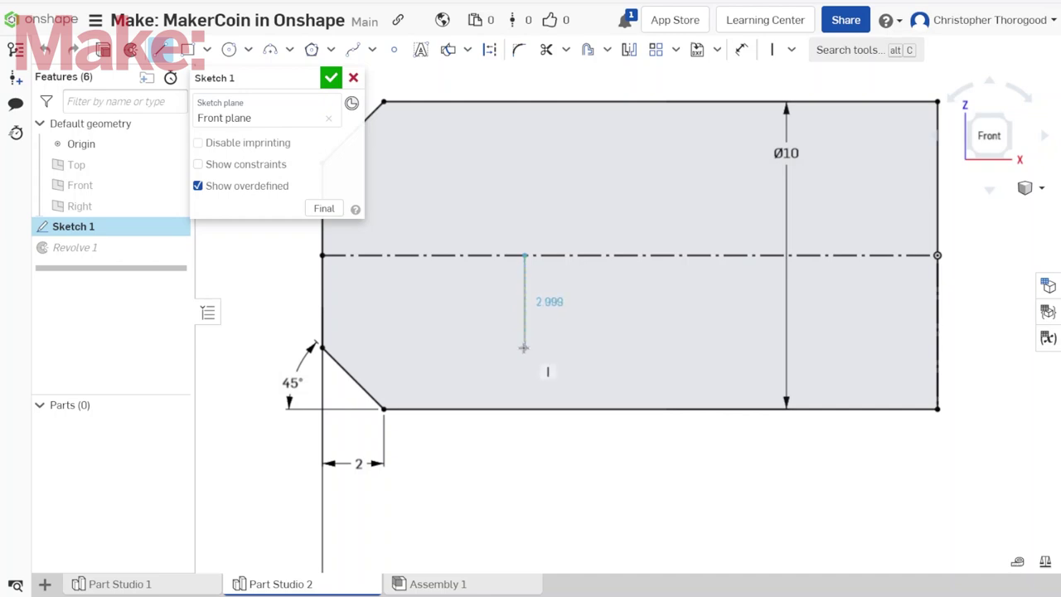
pyautogui.click(524, 348)
pyautogui.press('Escape')
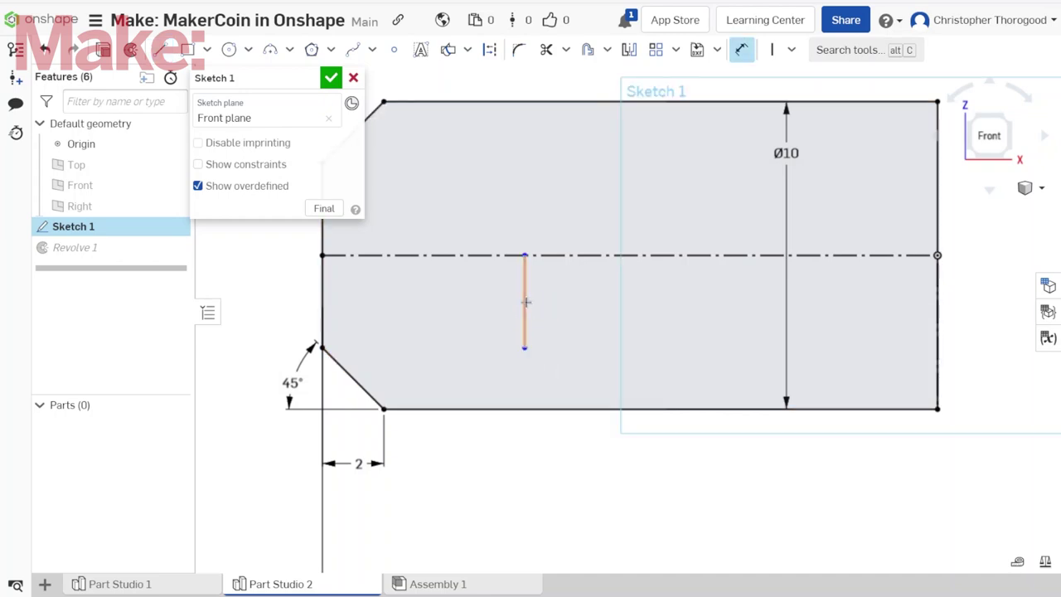
# - Delete the solid vertical line that closes the profile at the origin, leaving the construction line below the origin
pyautogui.click(525, 302)
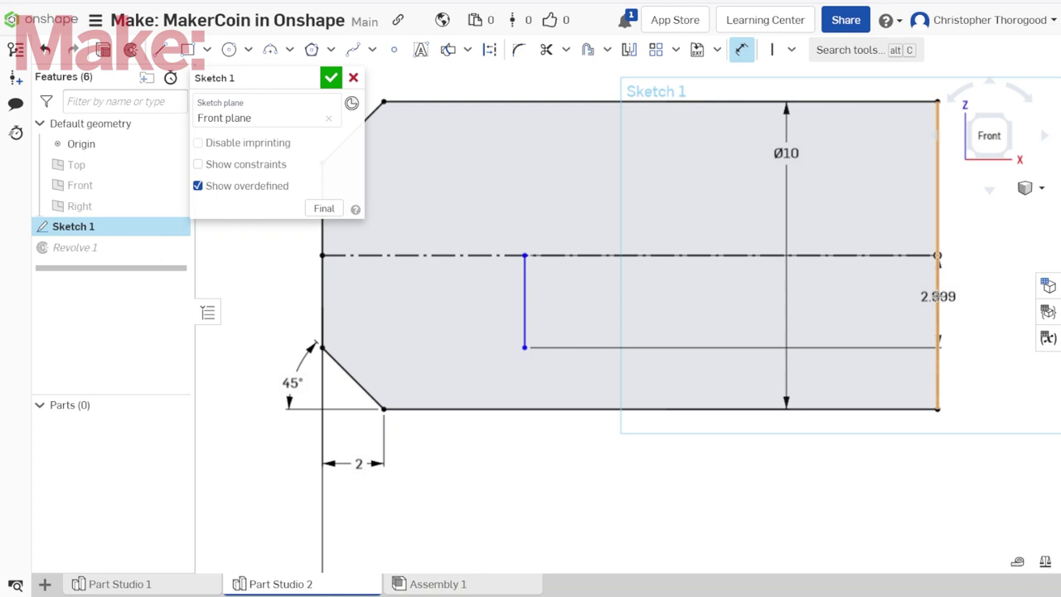
pyautogui.press('Escape')
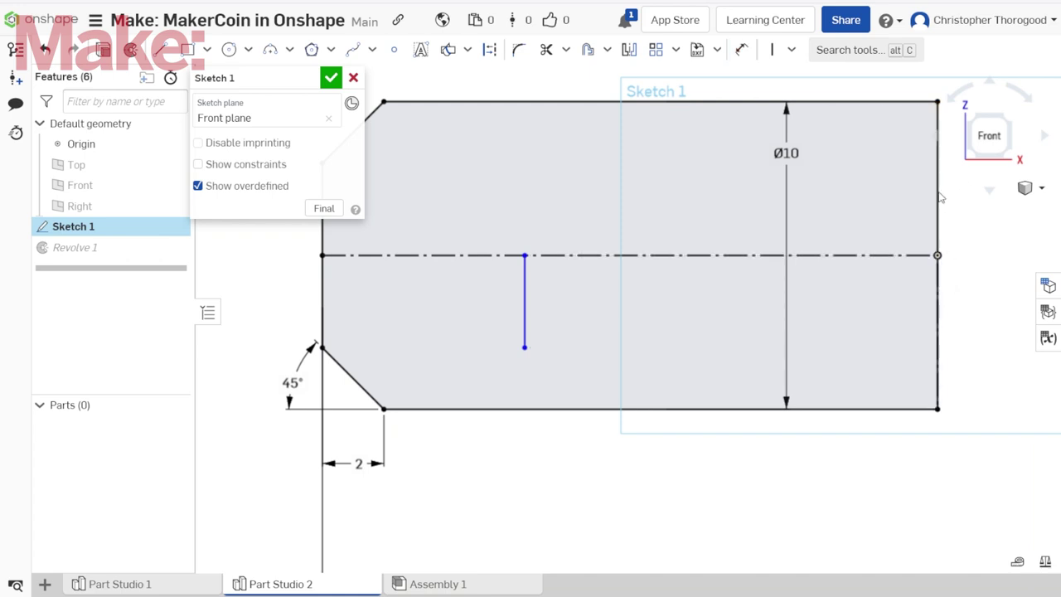
pyautogui.click(938, 204)
pyautogui.press('q')
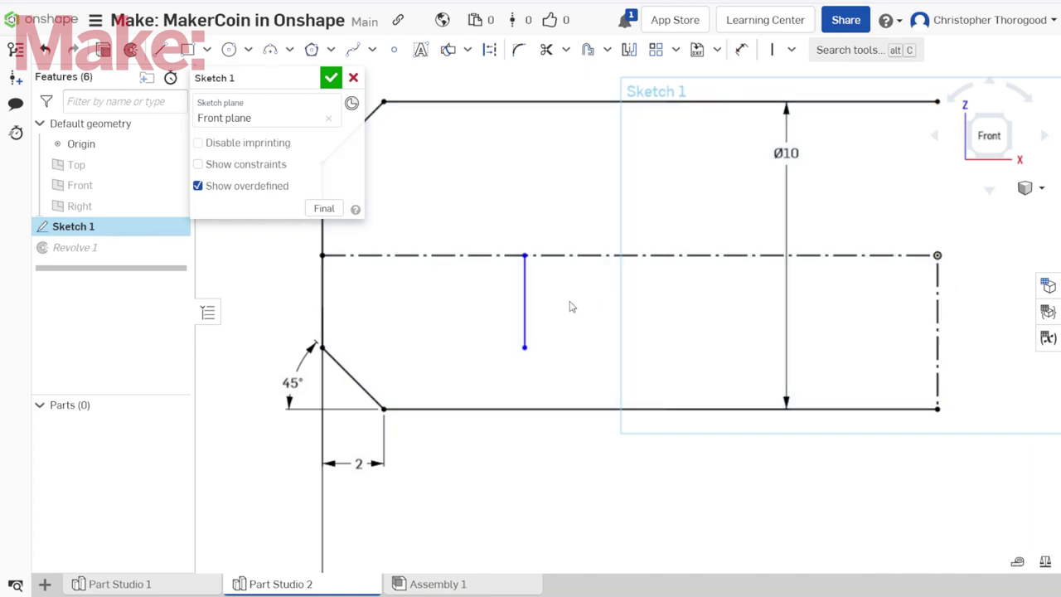
# - Dimension the short inner vertical line as a diameter about the vertical construction line, placed between the profile and the 40 mm dimension
pyautogui.press('d')
pyautogui.click(525, 310)
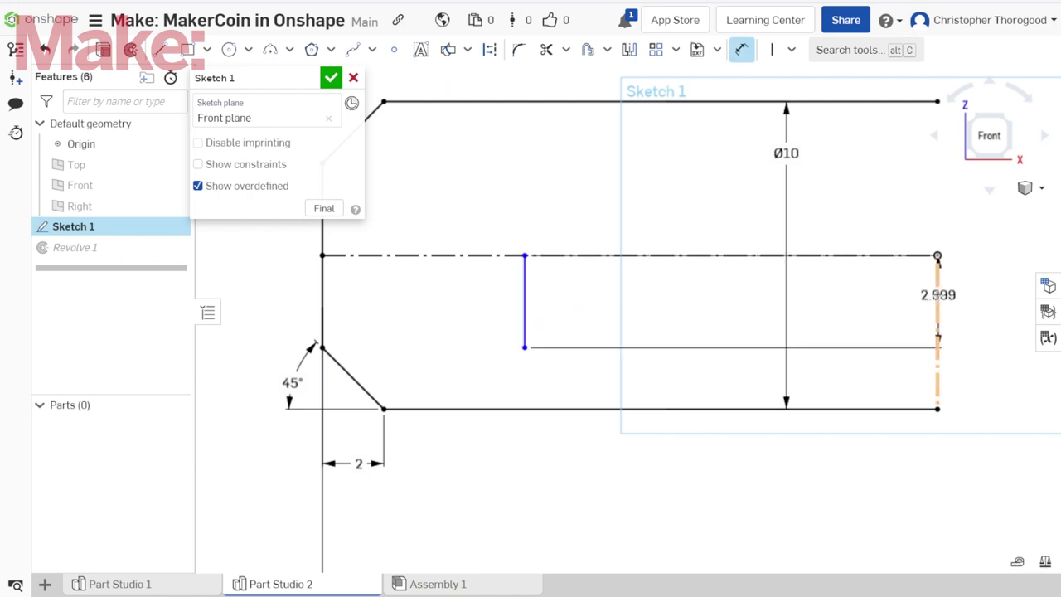
pyautogui.scroll(-4, 954, 341)
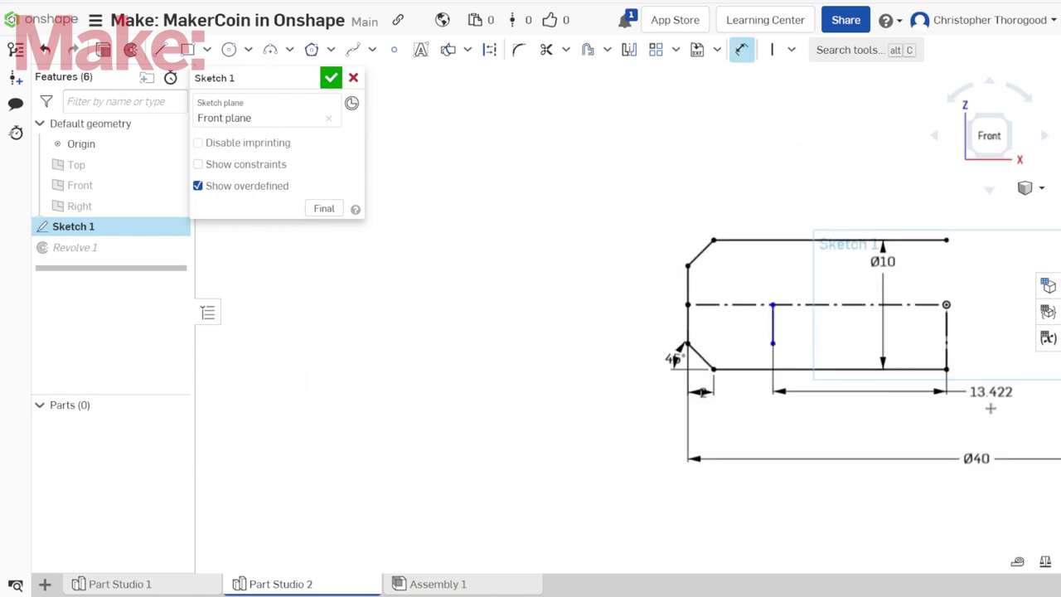
pyautogui.click(998, 413)
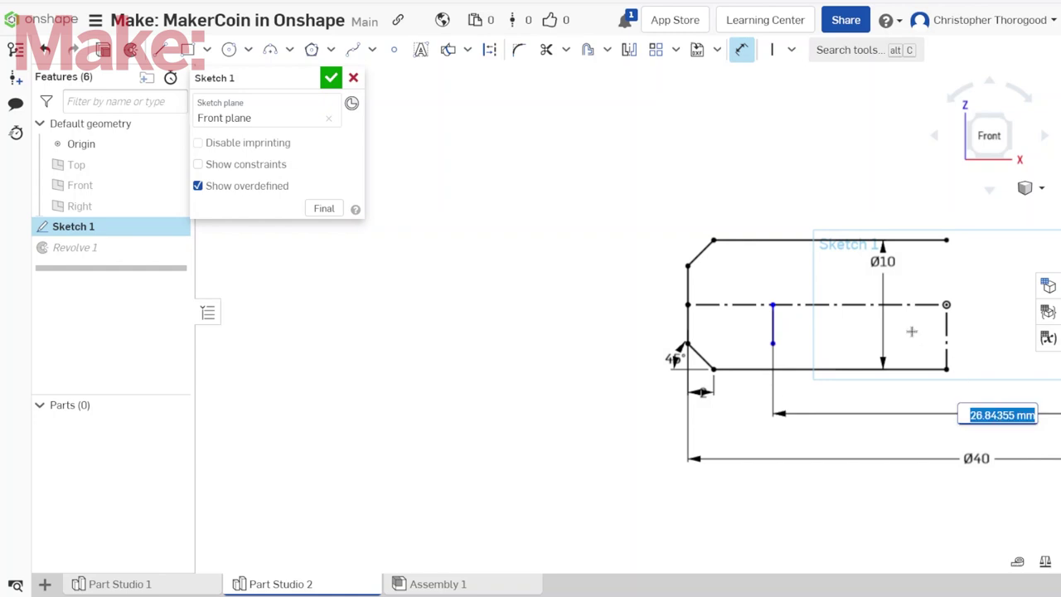
pyautogui.write('24')
pyautogui.press('Escape')
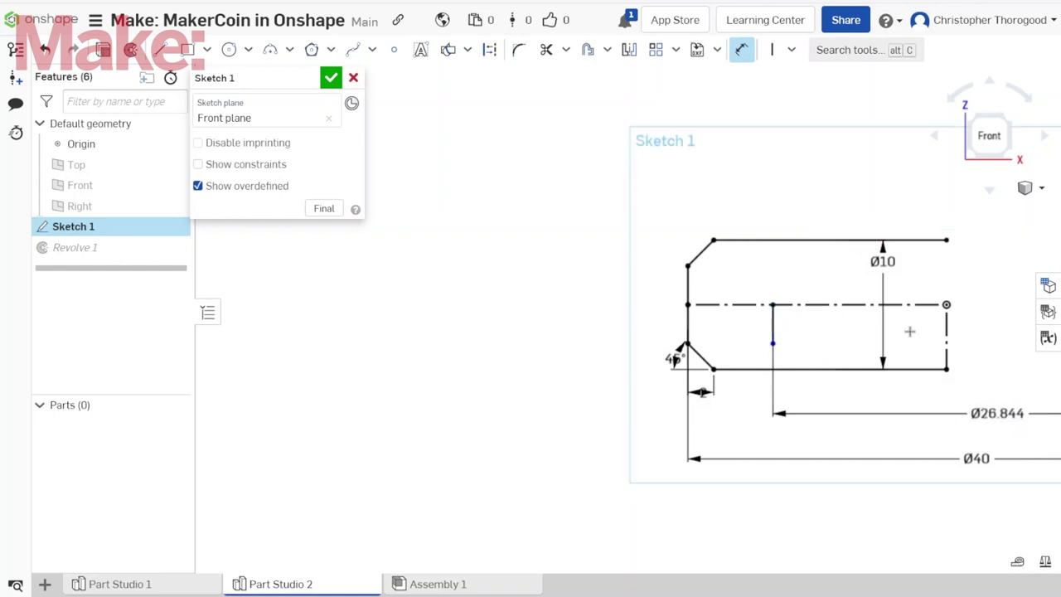
pyautogui.scroll(3, 877, 330)
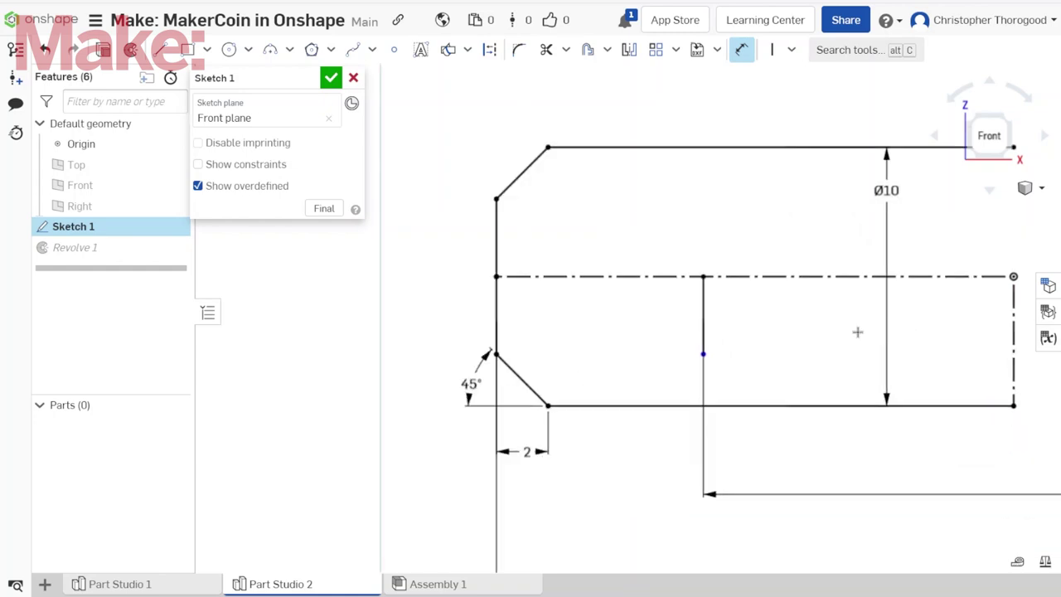
# - Draw a diagonal line from the lower end of the short inner vertical line down to the profile's bottom edge, sloping toward the rim
pyautogui.scroll(2, 857, 330)
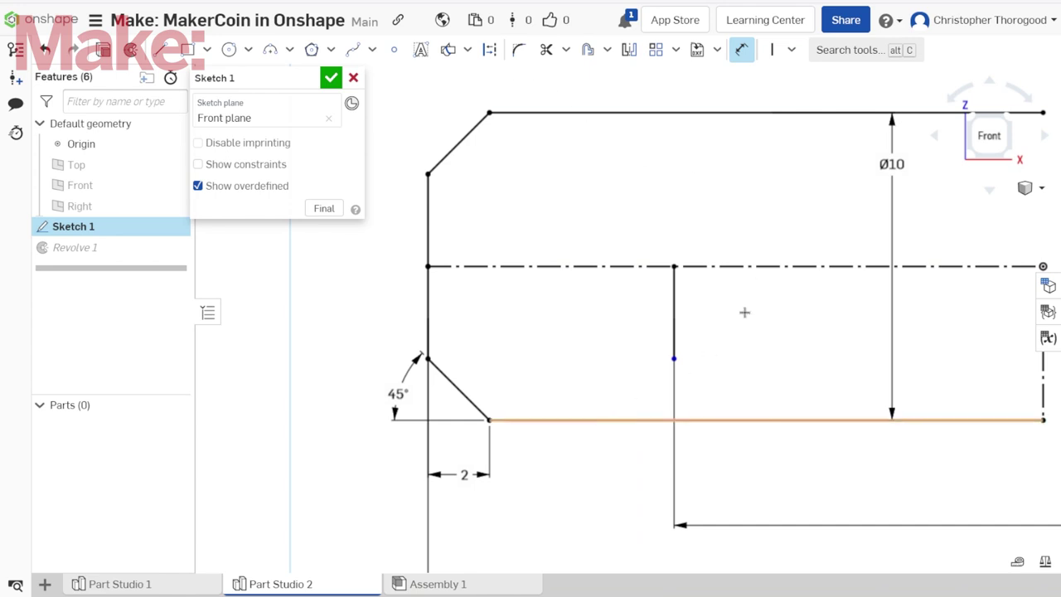
pyautogui.scroll(1, 852, 379)
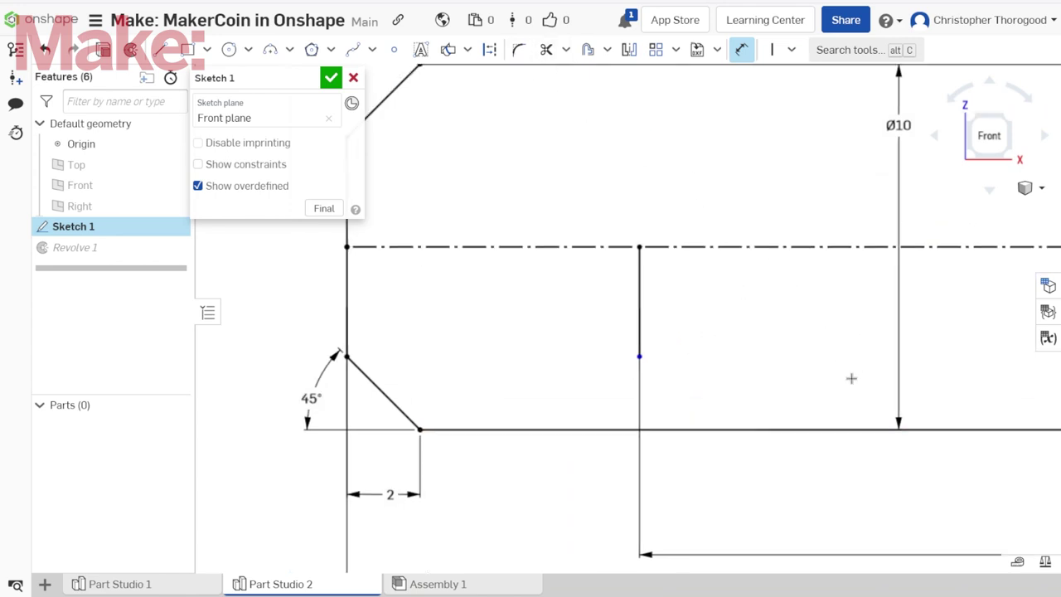
pyautogui.click(161, 49)
pyautogui.click(640, 356)
pyautogui.click(564, 428)
pyautogui.press('Escape')
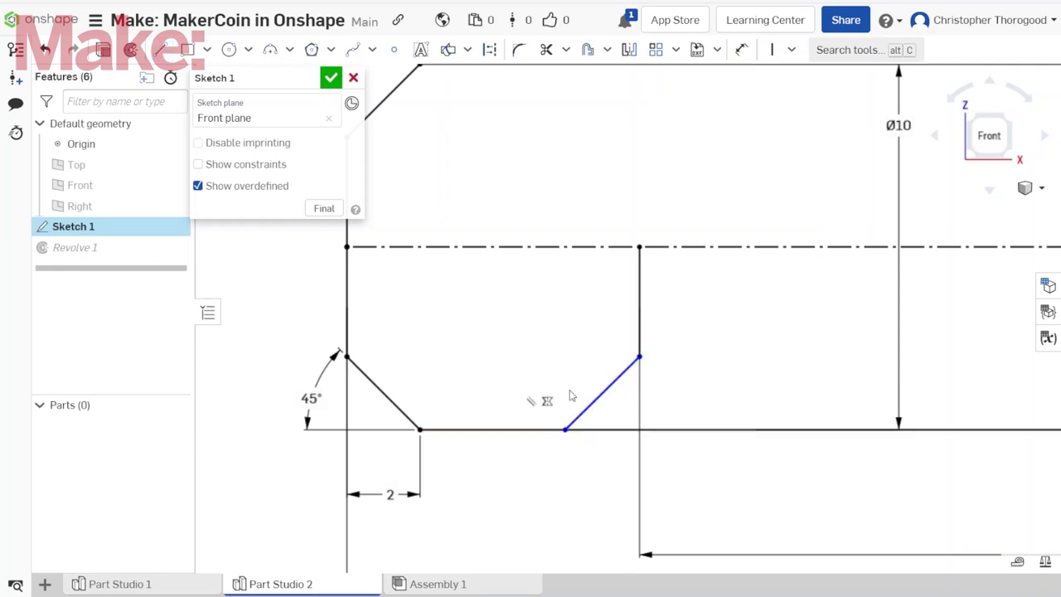
# - Dimension the horizontal span of the new inner diagonal line as 4 mm
pyautogui.press('d')
pyautogui.click(636, 357)
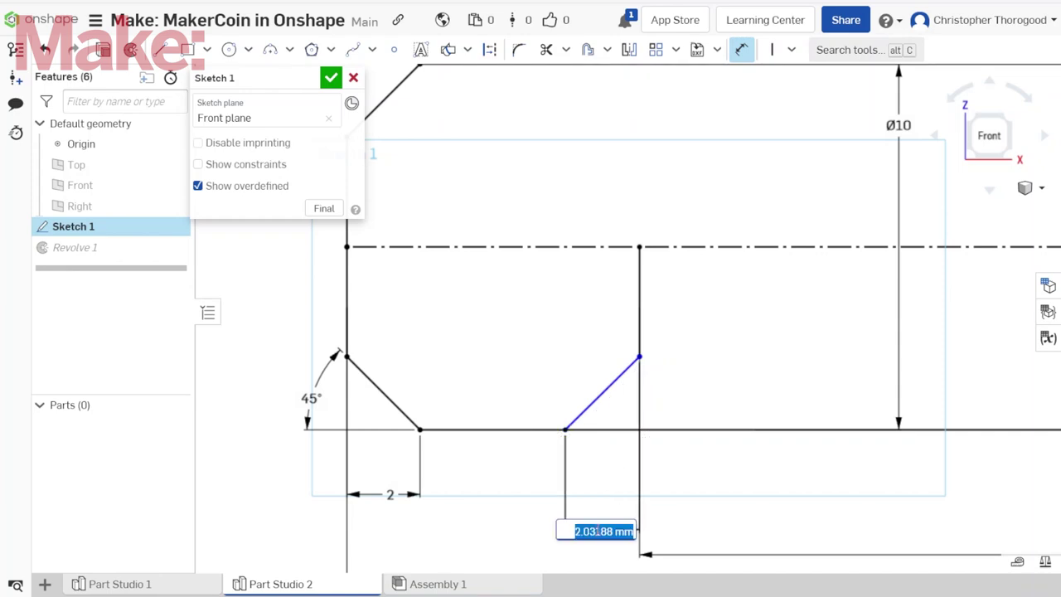
pyautogui.press('Return')
pyautogui.doubleClick(593, 529)
pyautogui.write('4')
pyautogui.press('Return')
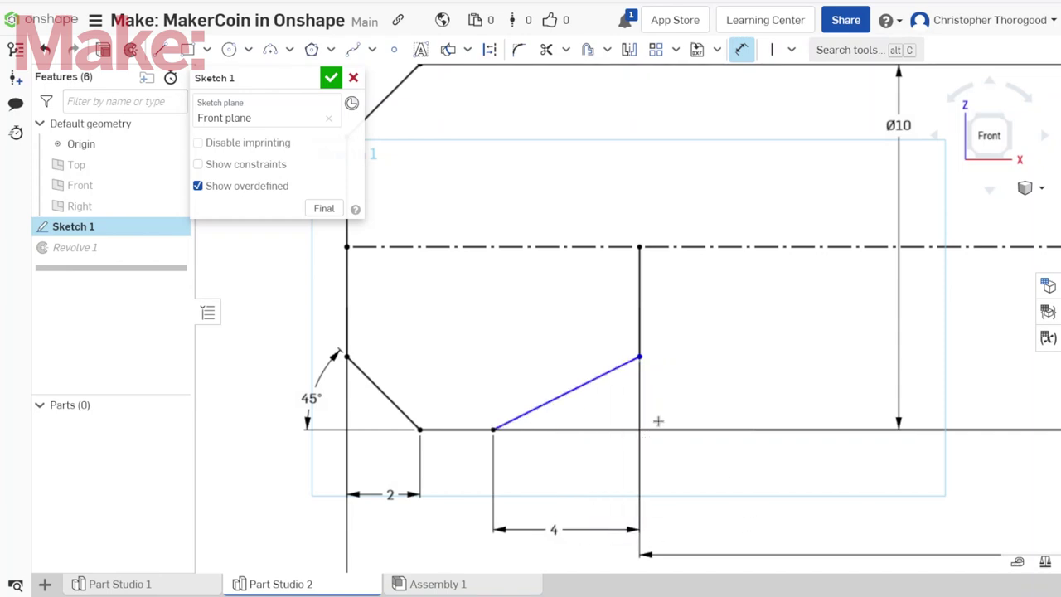
# - Constrain the inner diagonal line perpendicular to the outer lower chamfer line
pyautogui.press('Escape')
pyautogui.click(594, 383)
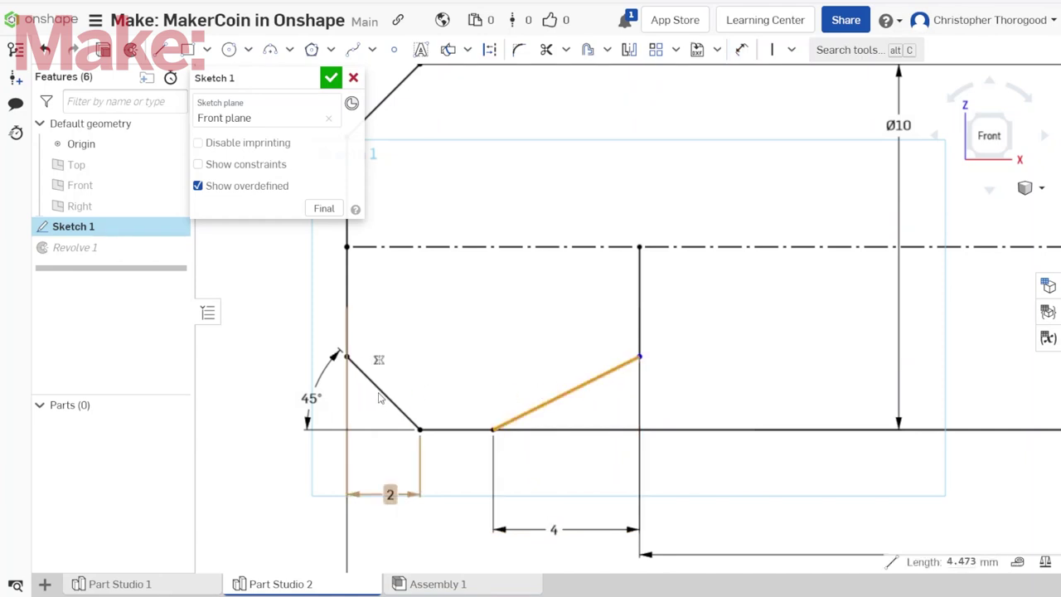
pyautogui.click(386, 395)
pyautogui.click(792, 50)
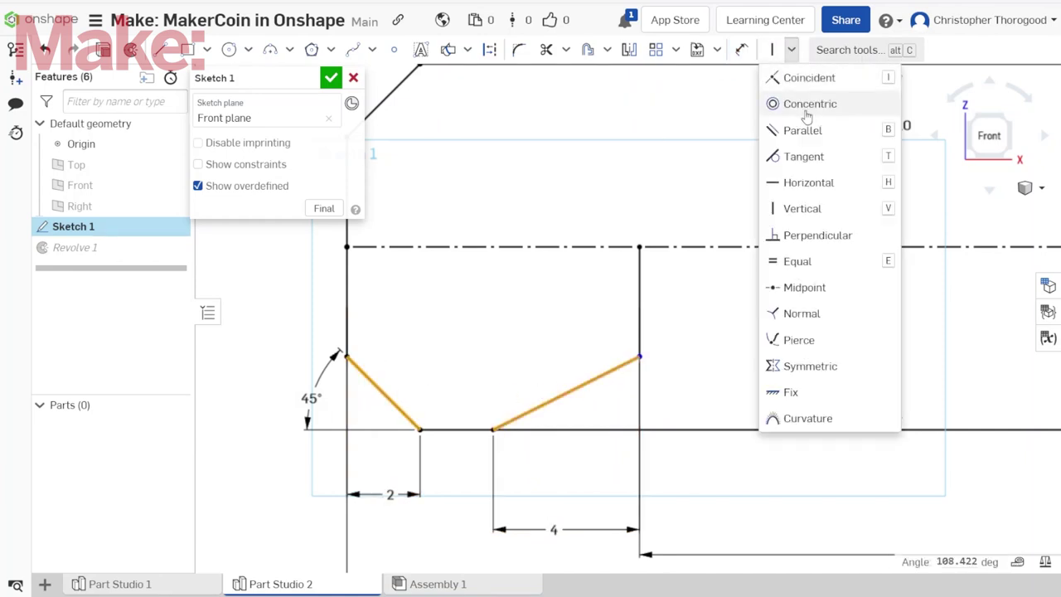
pyautogui.click(794, 239)
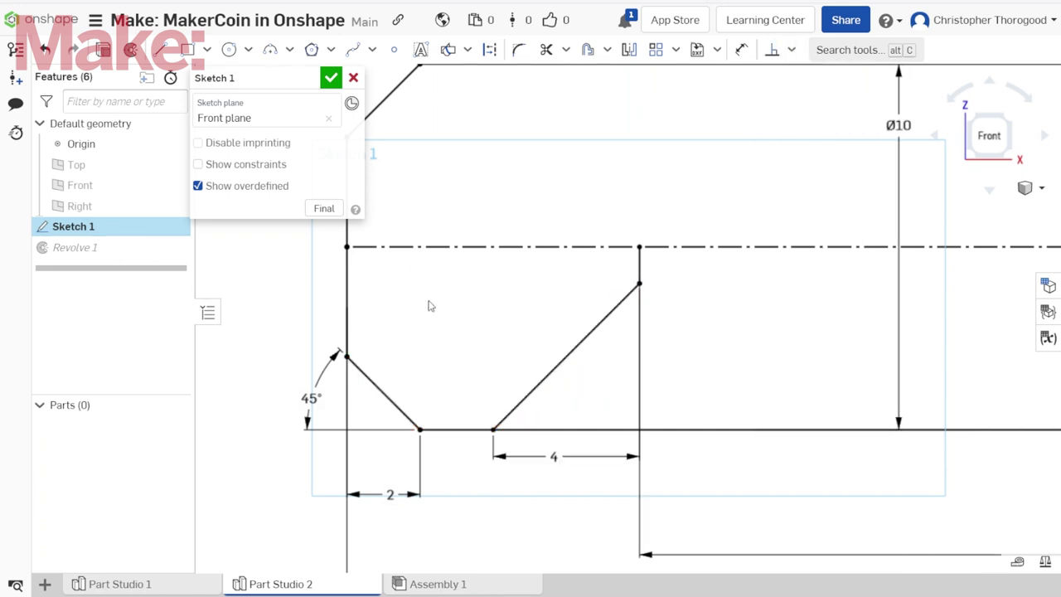
# - Mirror the short inner vertical line and the inner diagonal about the horizontal construction line to close the ring profile
pyautogui.scroll(-3, 430, 304)
pyautogui.scroll(1, 668, 194)
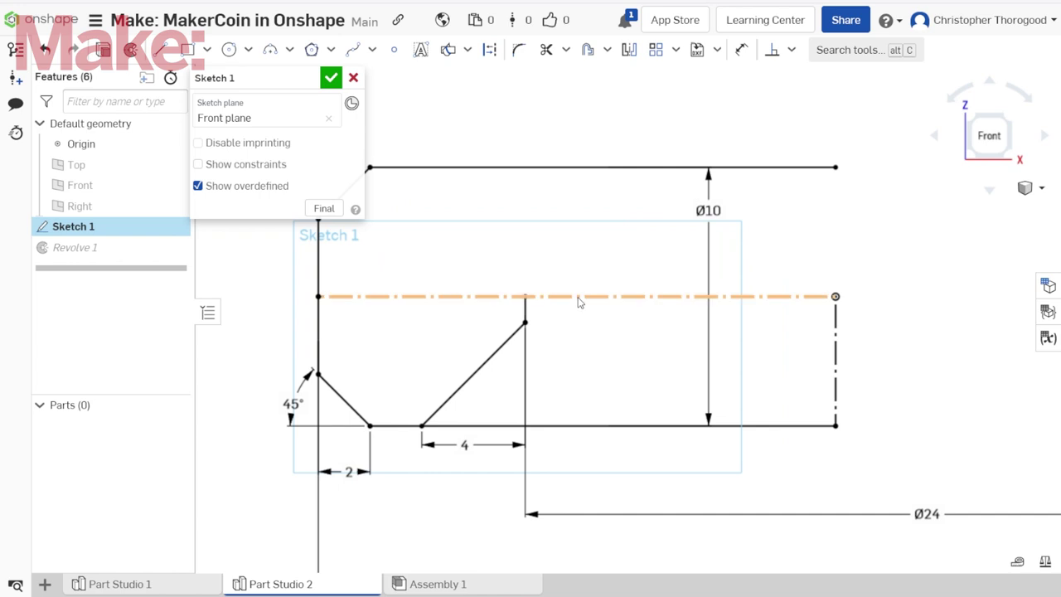
pyautogui.click(500, 350)
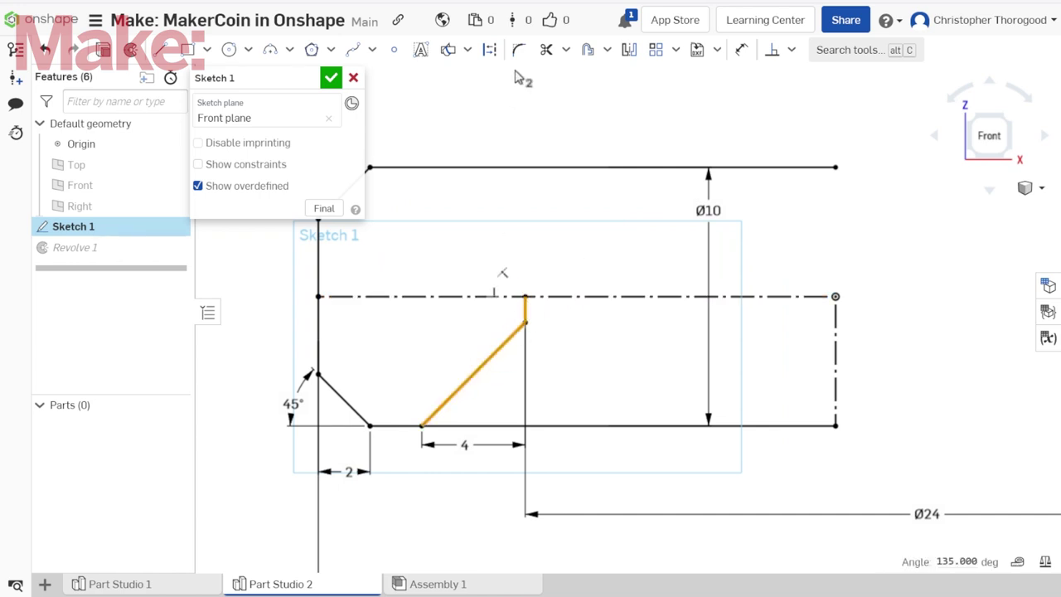
pyautogui.click(629, 50)
pyautogui.click(583, 296)
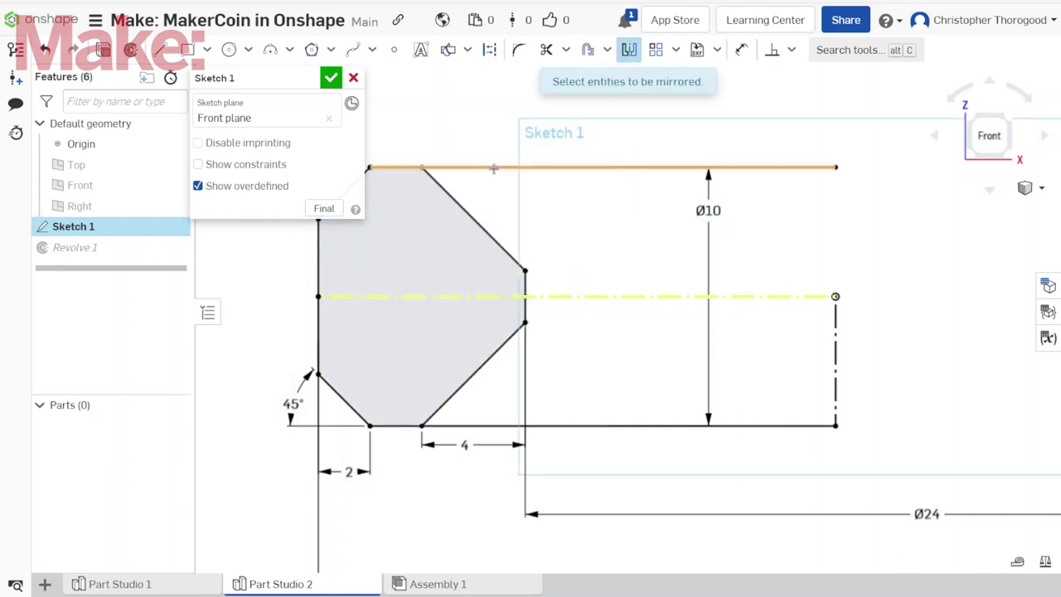
# - Finish the sketch and replace Revolve 1's missing axis with the vertical construction line at the origin, keeping the full revolve
pyautogui.click(330, 78)
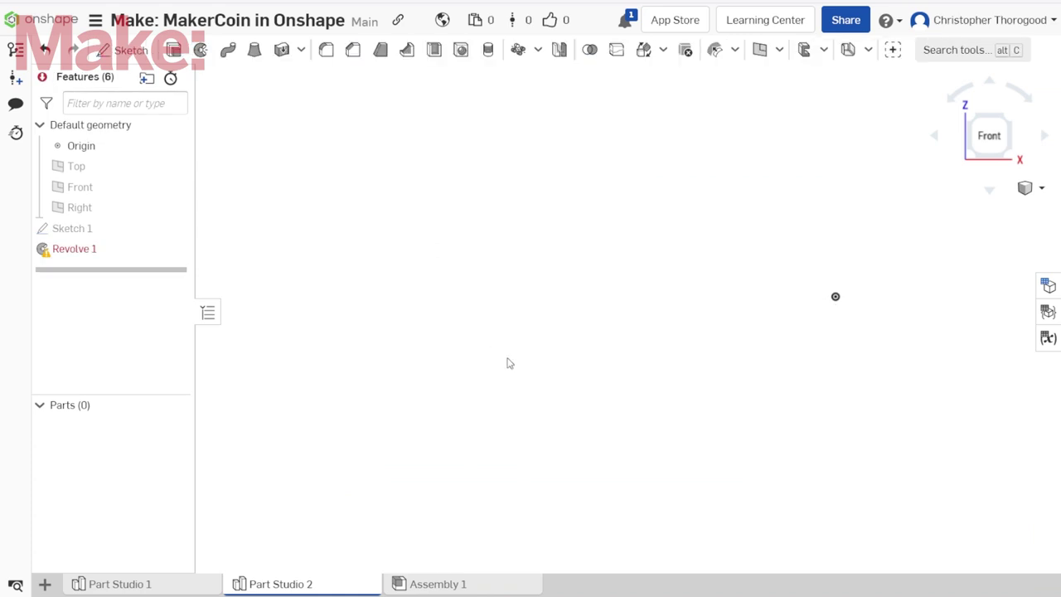
pyautogui.doubleClick(129, 248)
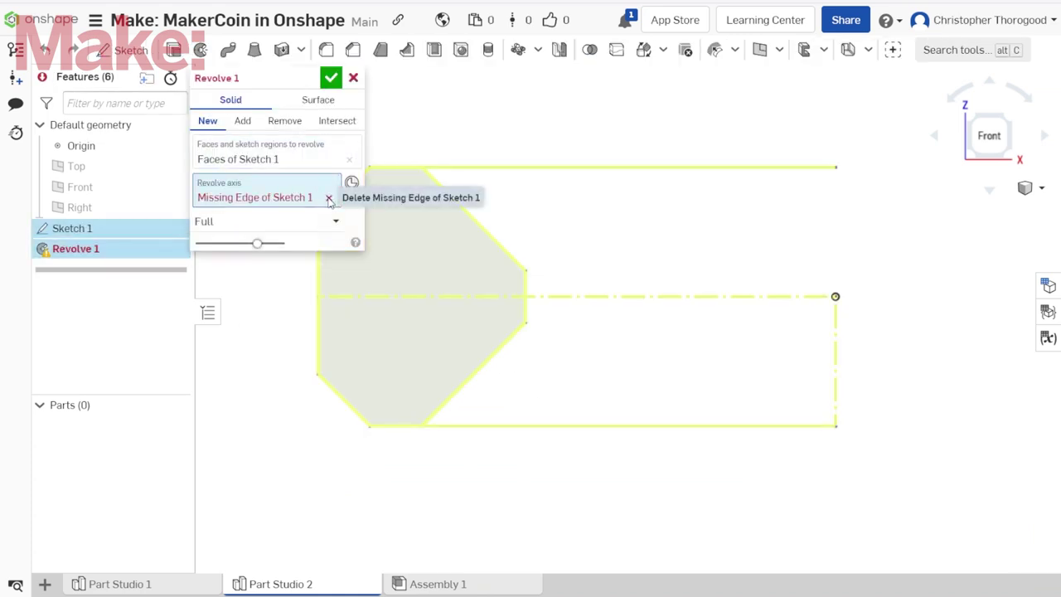
pyautogui.click(328, 197)
pyautogui.click(836, 363)
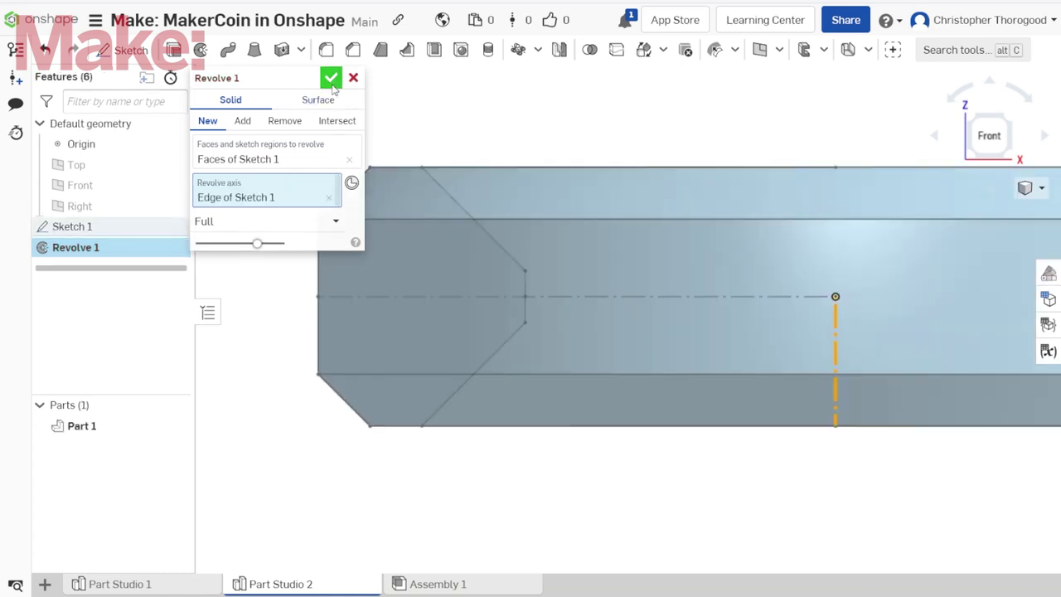
pyautogui.click(332, 80)
pyautogui.scroll(-3, 361, 338)
pyautogui.moveTo(360, 336); pyautogui.dragTo(467, 320, button='right')
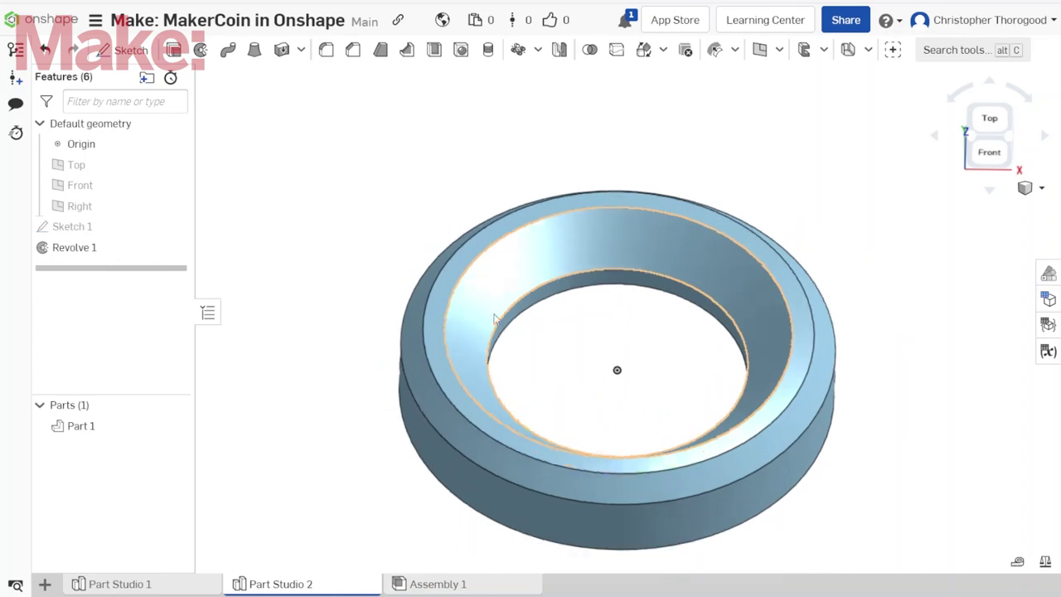
pyautogui.moveTo(508, 359)
pyautogui.mouseDown(button='right')
pyautogui.moveTo(511, 280)
pyautogui.moveTo(512, 365)
pyautogui.mouseUp(button='right')
pyautogui.scroll(-1, 493, 326)
pyautogui.scroll(1, 742, 340)
pyautogui.scroll(-1, 581, 277)
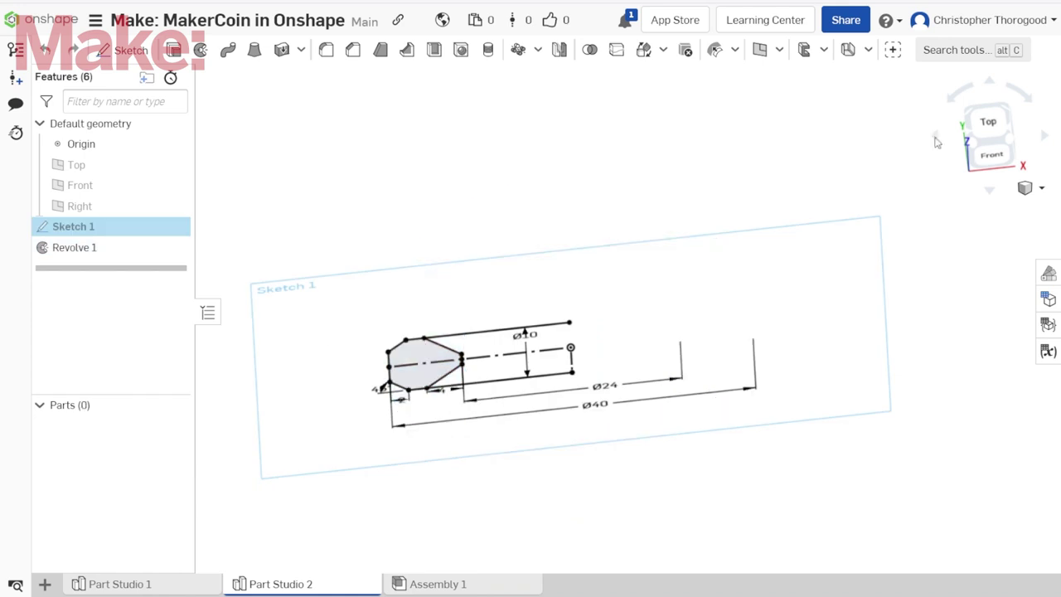
# - In Sketch 1, offset the short inner vertical line and the lower inner diagonal by 0.2 mm toward the coin's centre
pyautogui.click(992, 154)
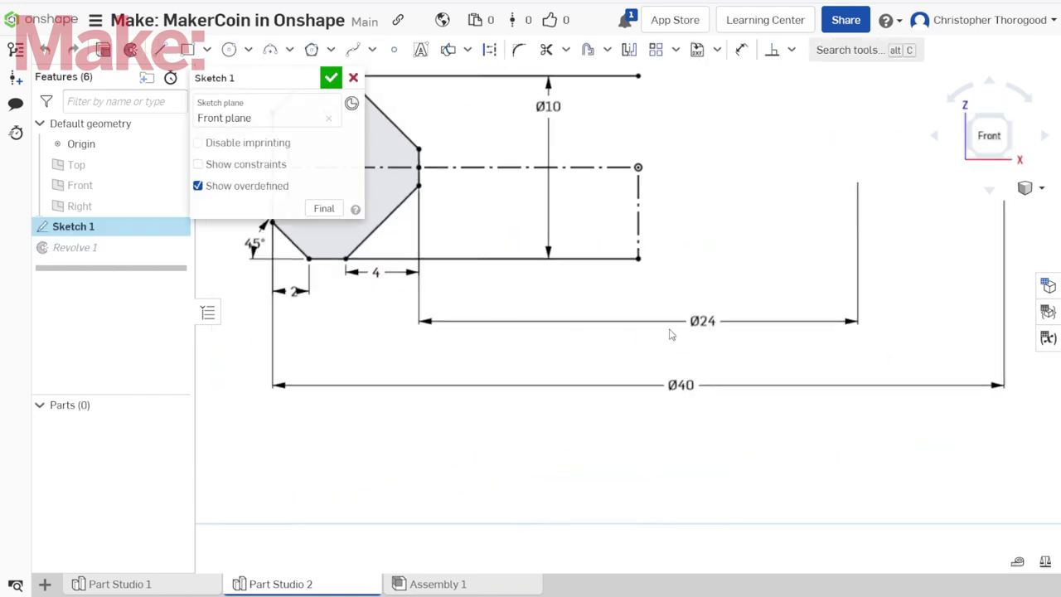
pyautogui.scroll(2, 452, 222)
pyautogui.scroll(3, 453, 221)
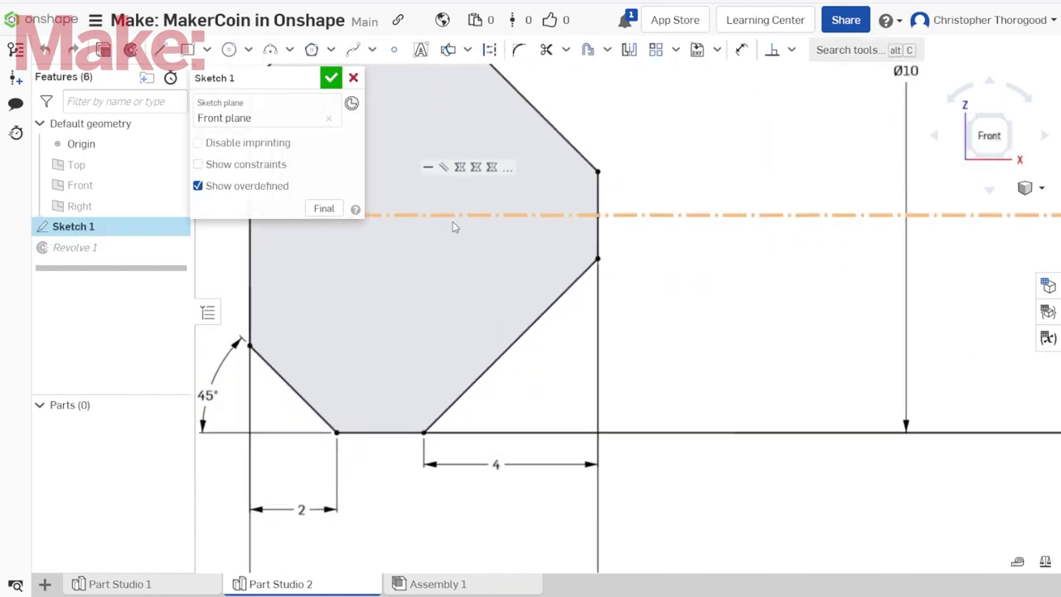
pyautogui.click(600, 239)
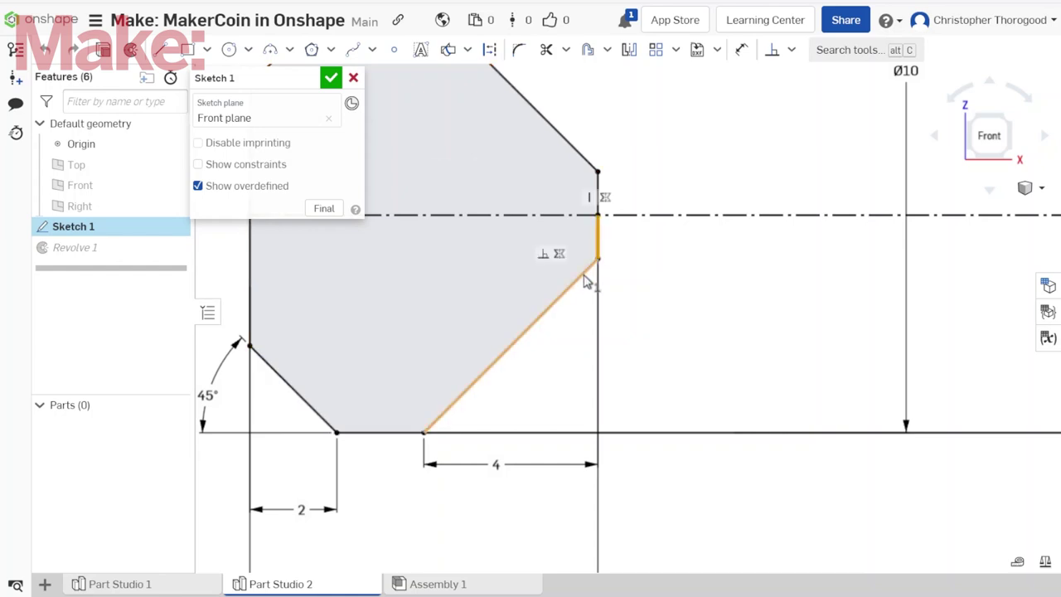
pyautogui.click(584, 280)
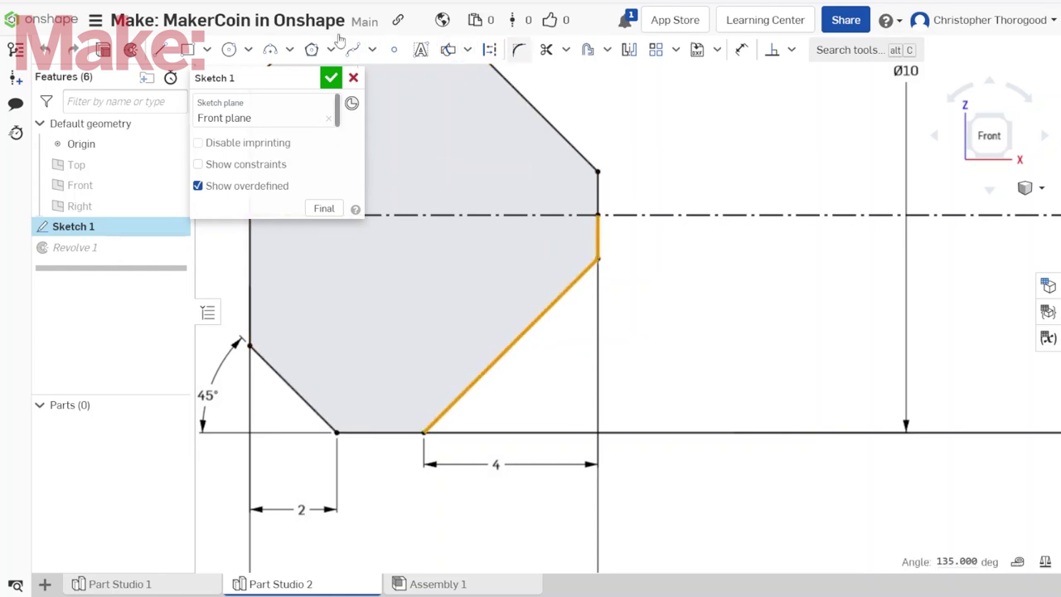
pyautogui.click(588, 56)
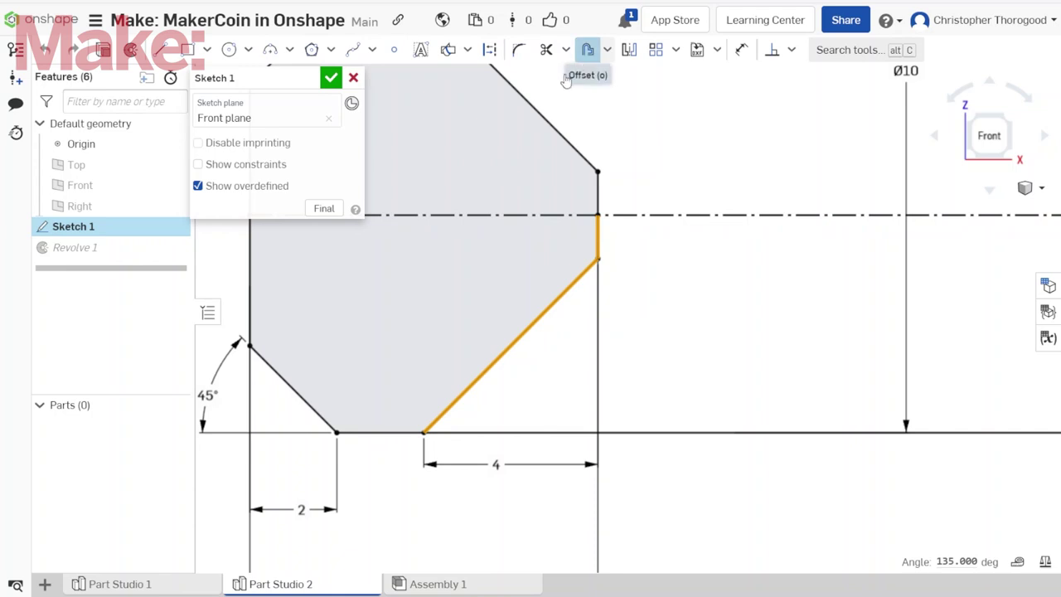
pyautogui.click(627, 252)
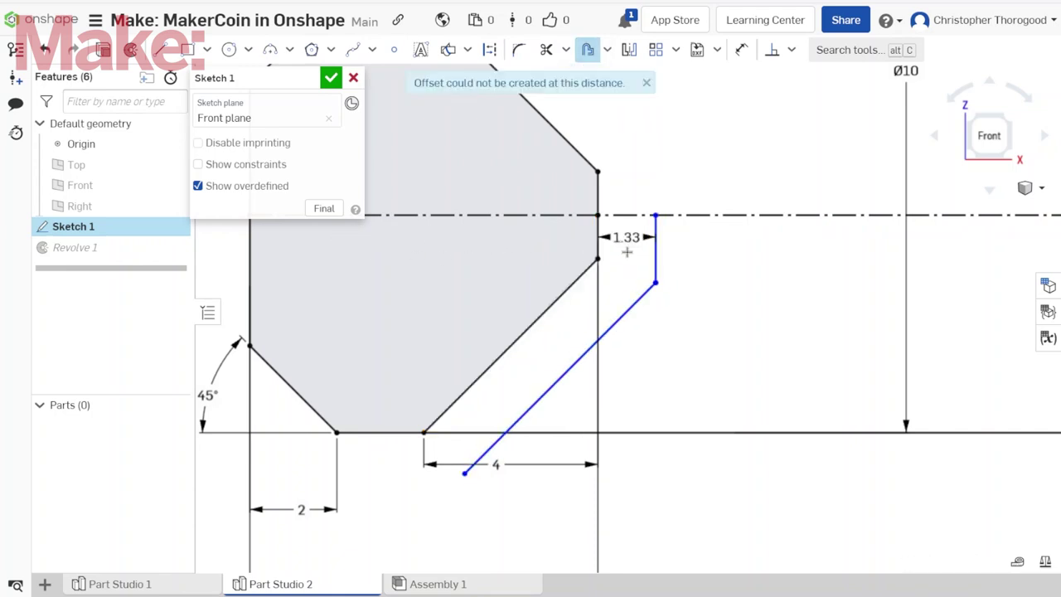
pyautogui.write('.2')
pyautogui.press('Return')
# - Draw a line about 11.8 mm long between the origin and the upper endpoint of the vertical offset line
pyautogui.scroll(-1, 450, 287)
pyautogui.scroll(-2, 623, 262)
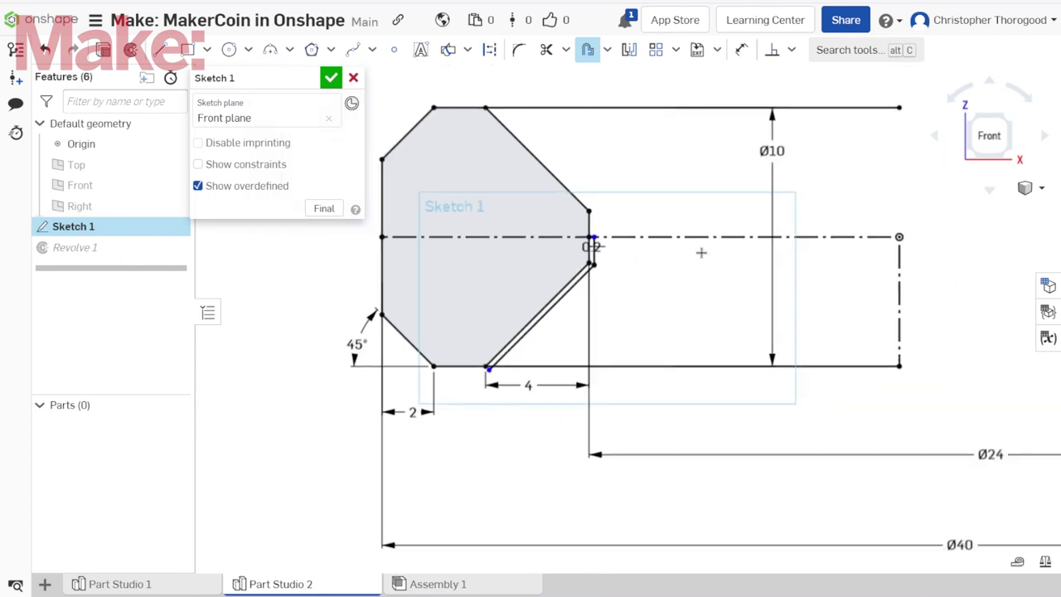
pyautogui.scroll(2, 701, 252)
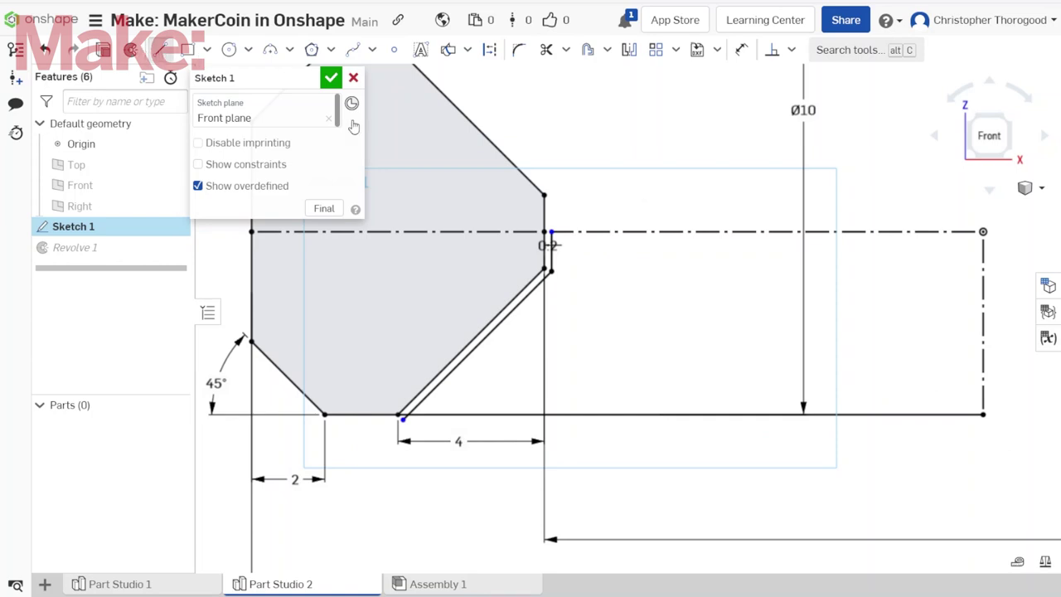
pyautogui.click(983, 231)
pyautogui.click(550, 232)
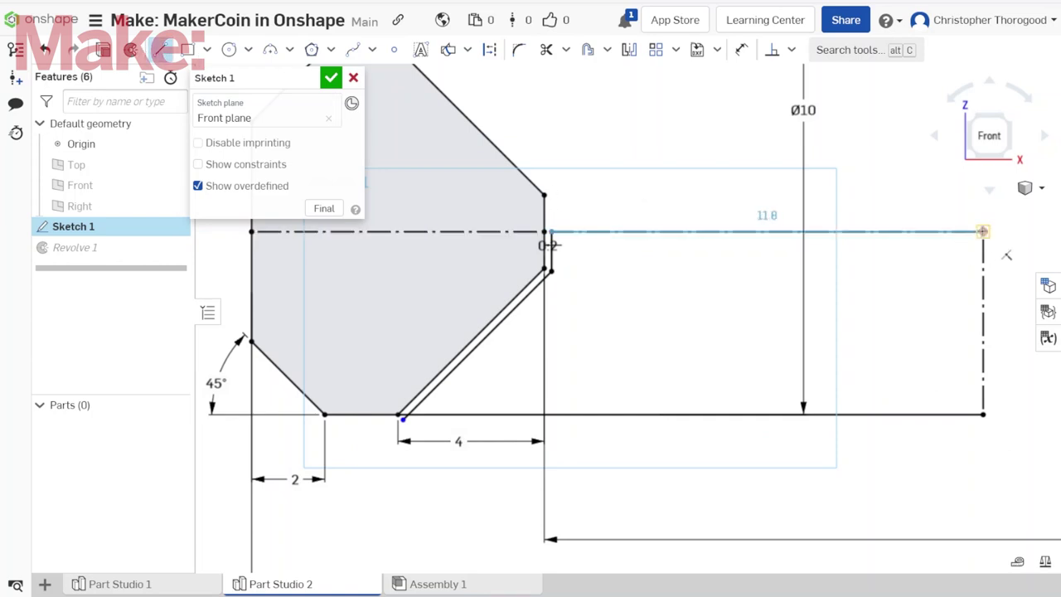
# - Trim the offset diagonal's overhang below the bottom edge and the short bottom-edge piece between the two diagonals
pyautogui.scroll(2, 405, 426)
pyautogui.moveTo(409, 412); pyautogui.dragTo(411, 407)
pyautogui.scroll(-2, 405, 462)
pyautogui.scroll(2, 405, 444)
pyautogui.click(410, 413)
pyautogui.scroll(2, 412, 401)
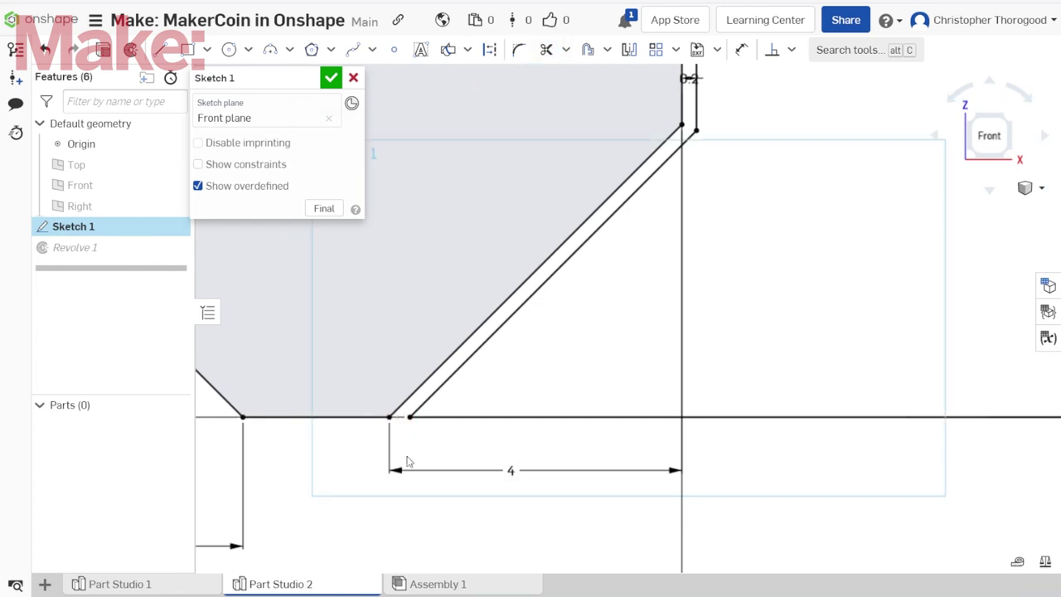
pyautogui.press('Escape')
pyautogui.scroll(-4, 407, 462)
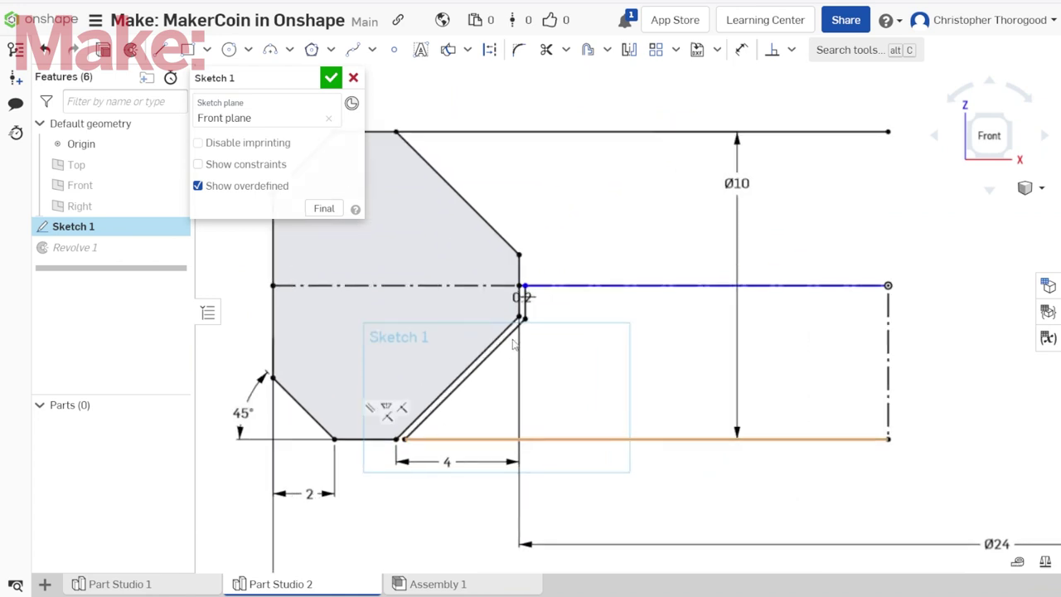
# - Constrain the added line between the origin and the offset as horizontal and convert it to construction geometry
pyautogui.click(538, 287)
pyautogui.press('h')
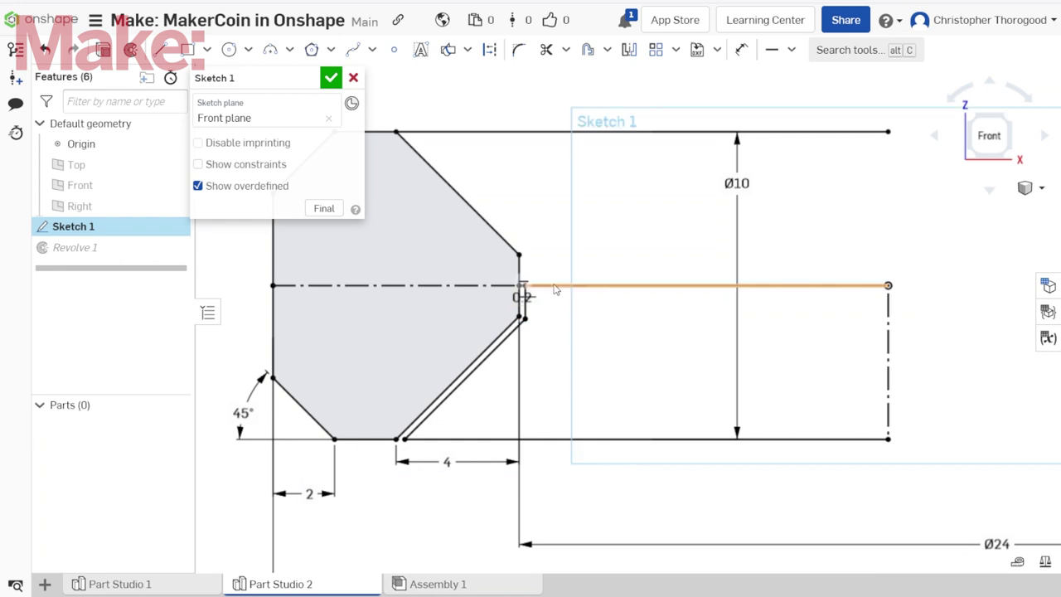
pyautogui.click(555, 290)
pyautogui.press('q')
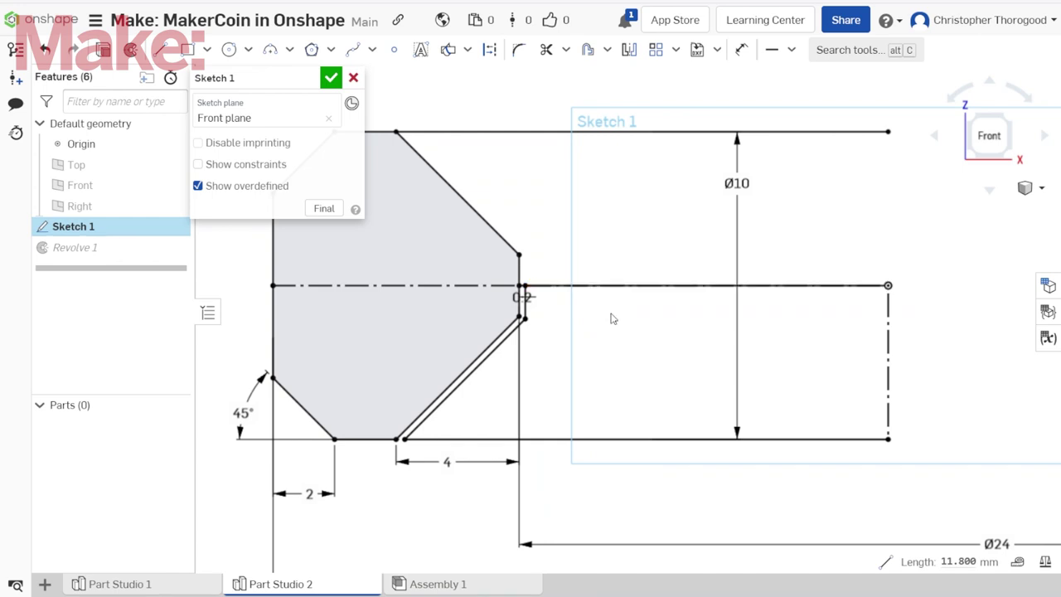
# - Remove the added line from the origin and make the vertical offset line's upper endpoint coincident with the horizontal construction line
pyautogui.click(552, 273)
pyautogui.click(526, 302)
pyautogui.click(539, 287)
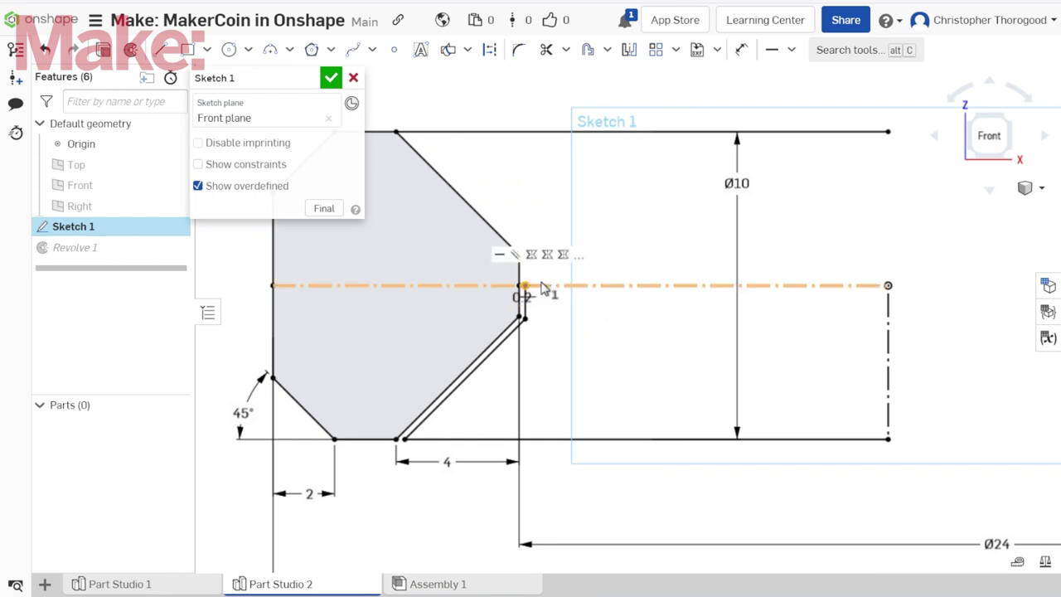
pyautogui.click(792, 51)
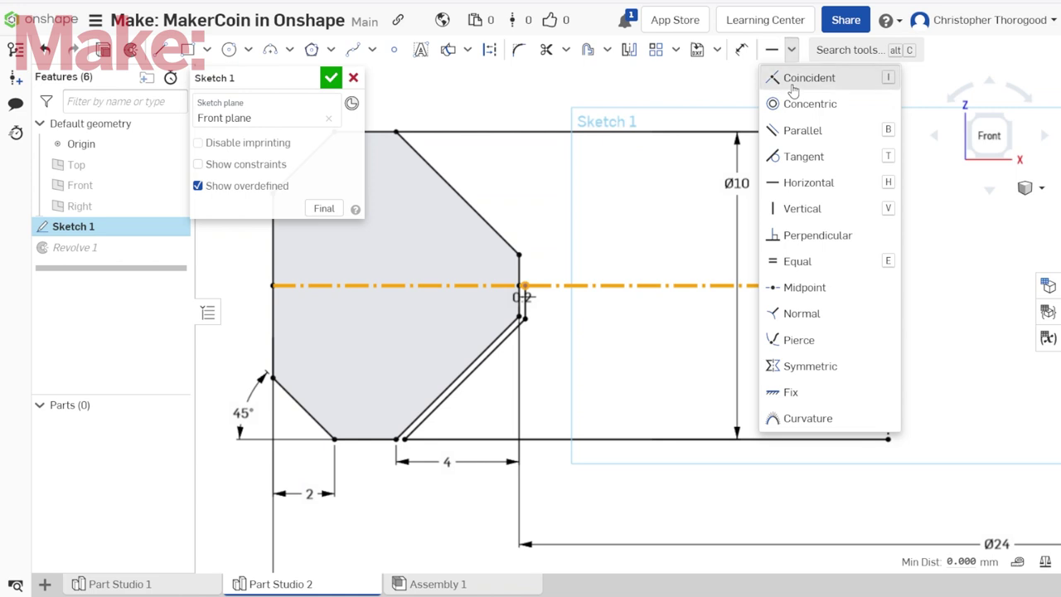
pyautogui.click(801, 80)
pyautogui.press('Escape')
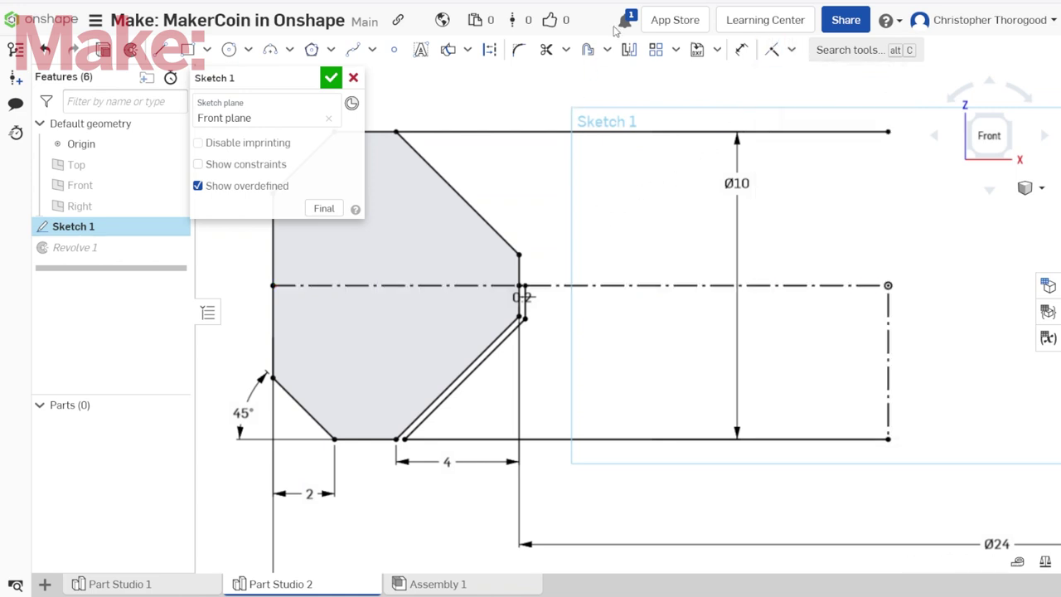
pyautogui.click(628, 51)
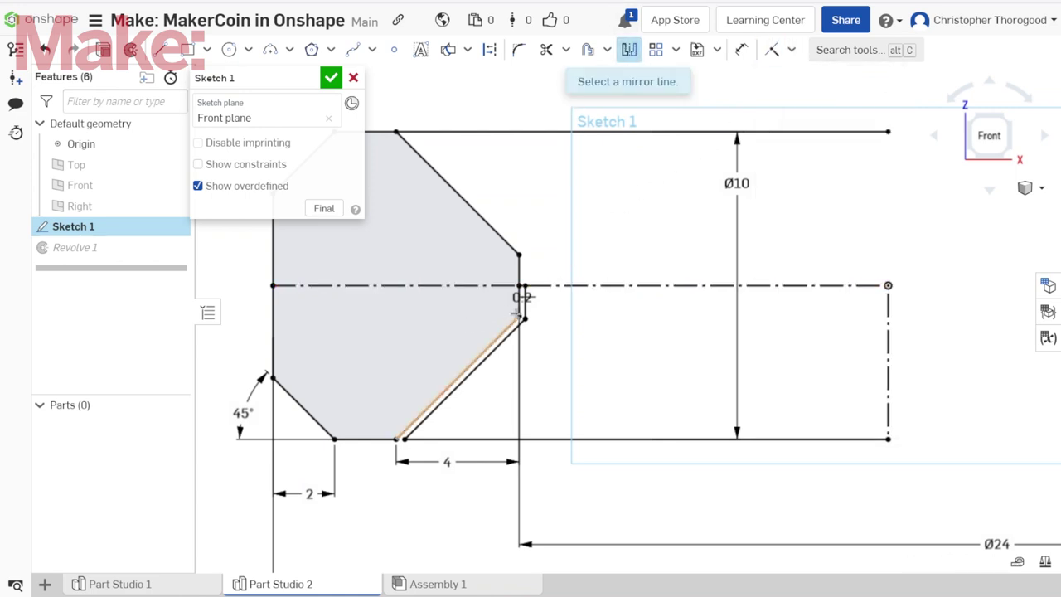
pyautogui.click(523, 307)
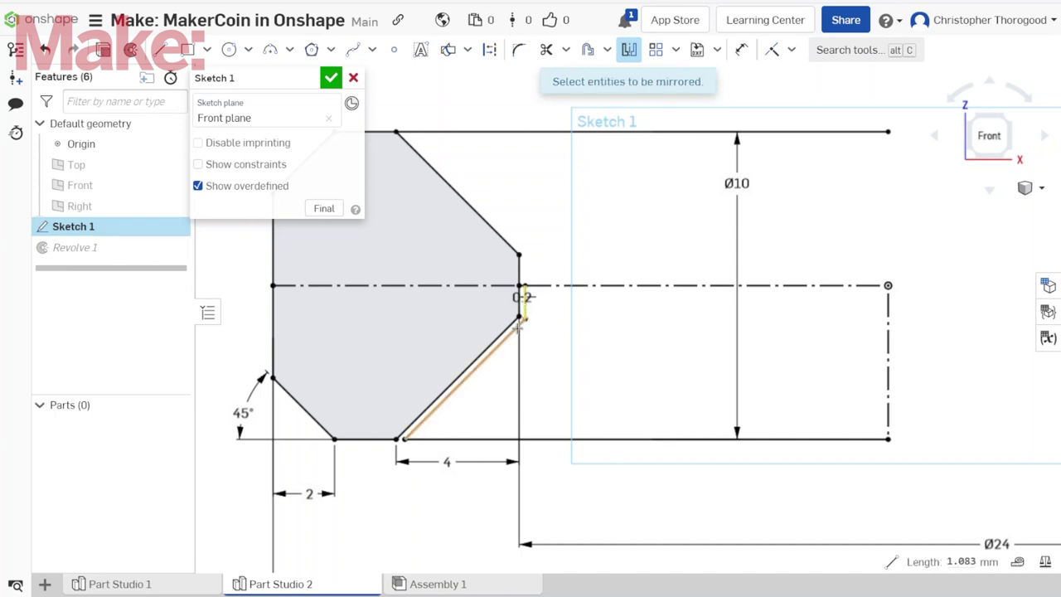
pyautogui.click(518, 327)
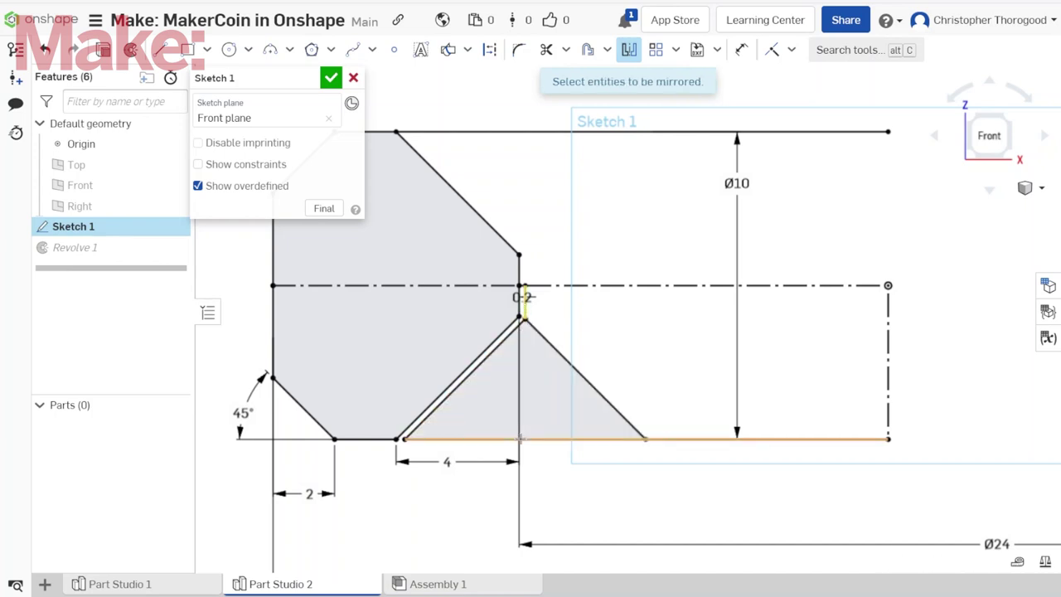
pyautogui.click(625, 57)
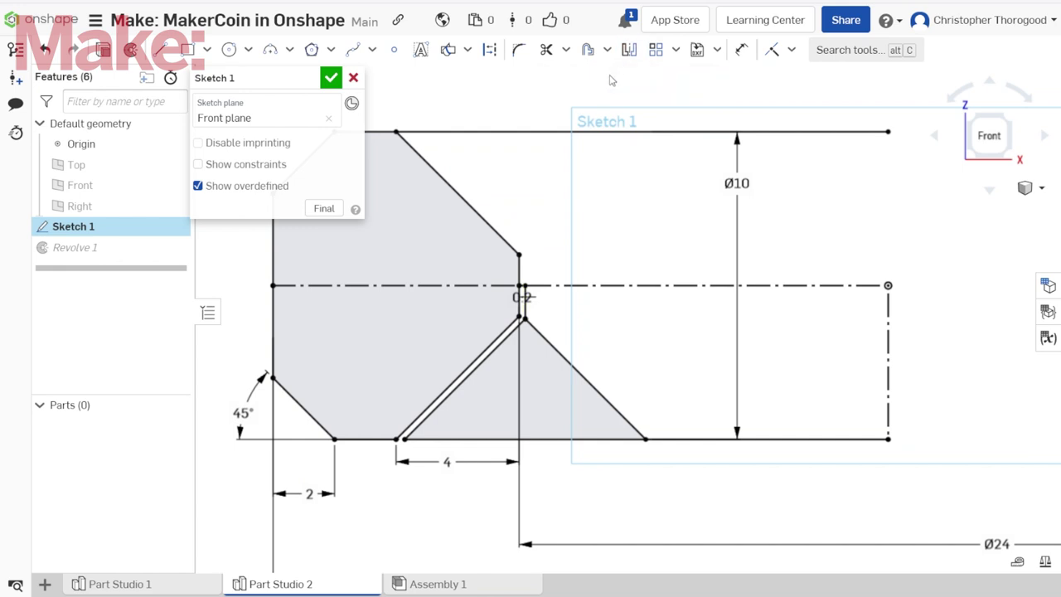
pyautogui.hotkey('ctrl', 'z')
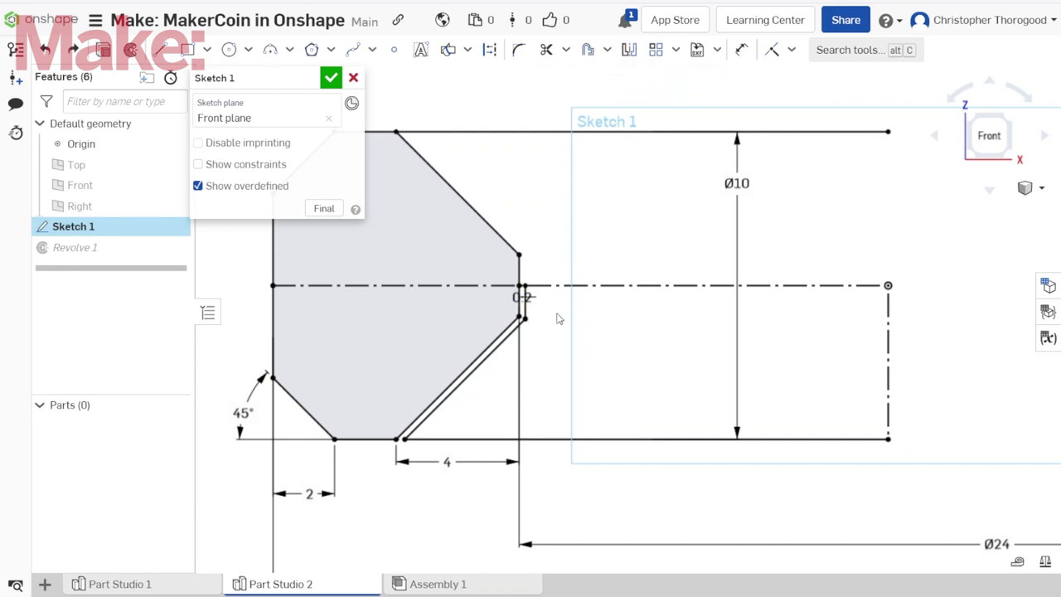
# - Mirror the vertical and diagonal offset lines about the horizontal construction line
pyautogui.click(630, 51)
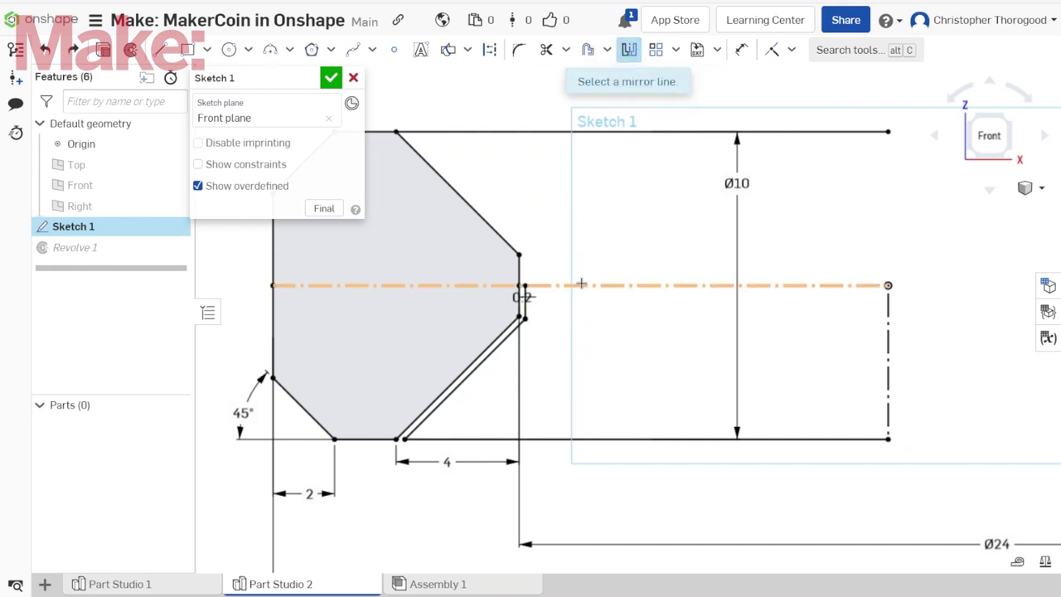
pyautogui.click(581, 285)
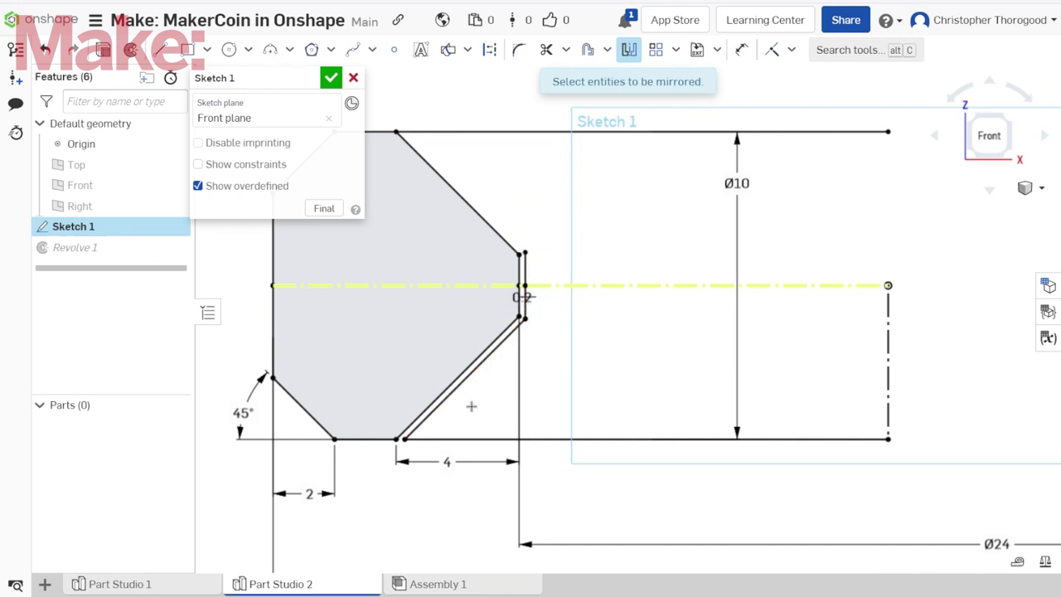
pyautogui.click(481, 439)
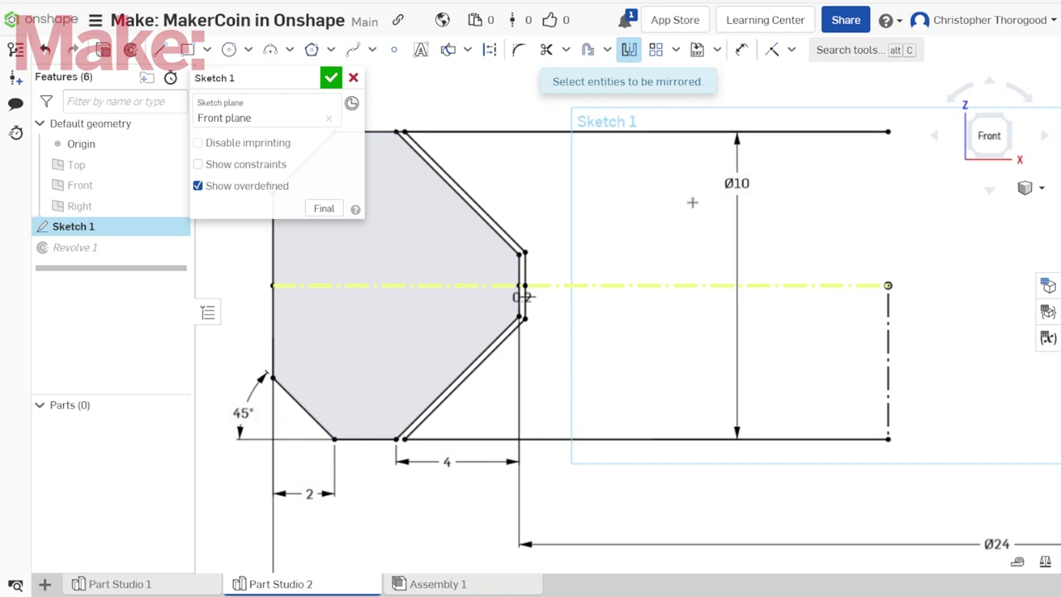
pyautogui.press('Escape')
# - Redraw the ring profile's 2 mm top edge, close the insert profile with a 10 mm vertical line through the origin, and accept the sketch
pyautogui.scroll(4, 399, 137)
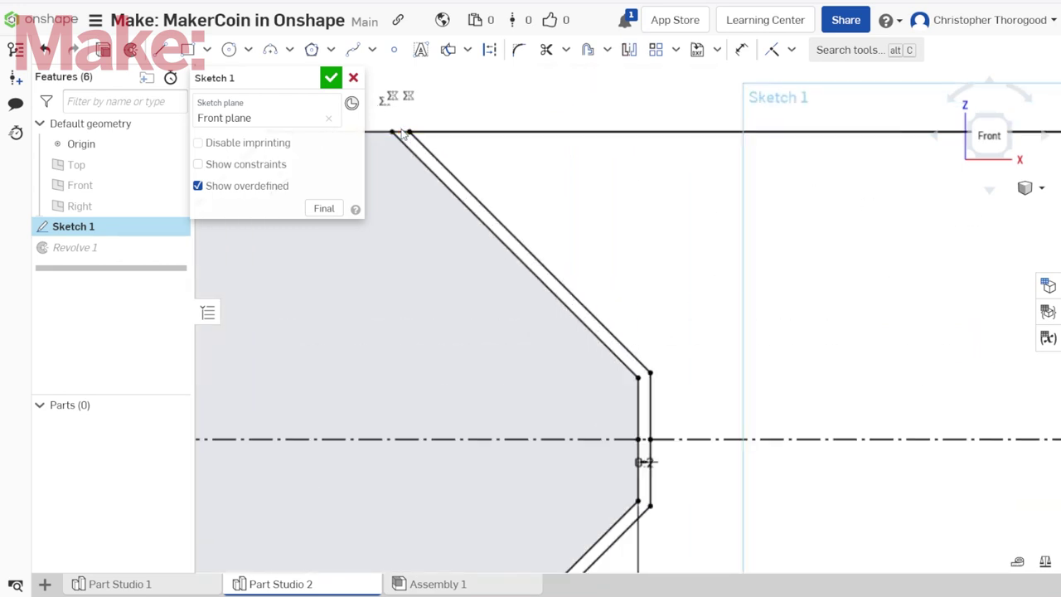
pyautogui.scroll(-4, 402, 132)
pyautogui.scroll(-1, 664, 241)
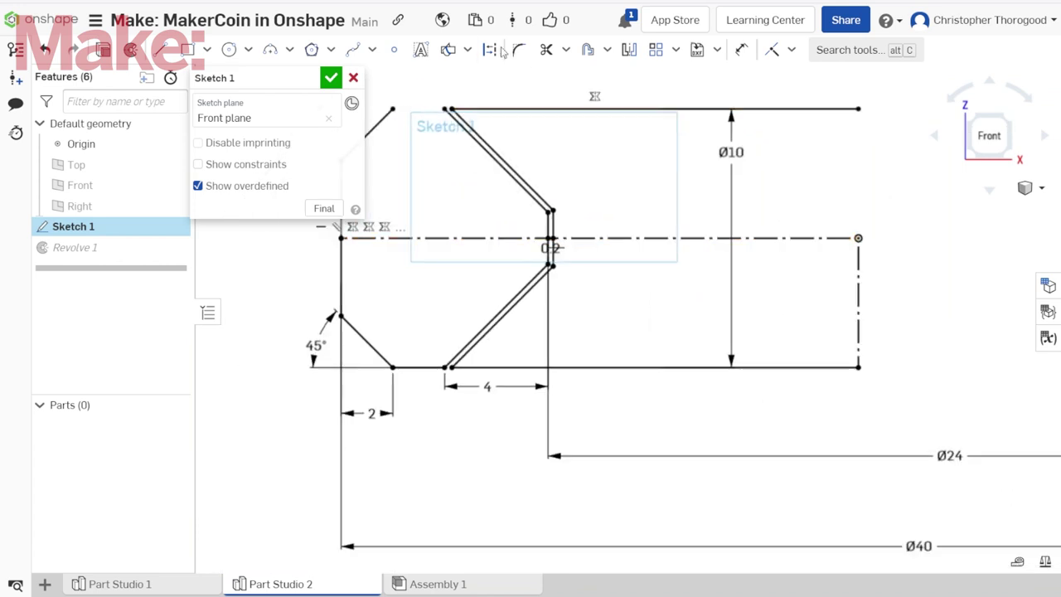
pyautogui.click(151, 55)
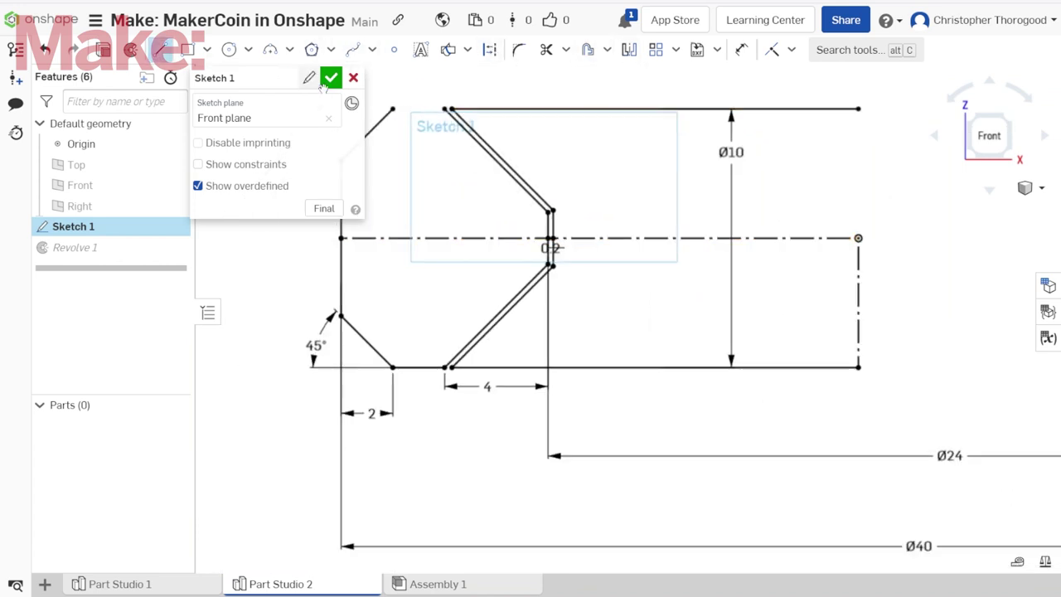
pyautogui.click(392, 109)
pyautogui.click(446, 109)
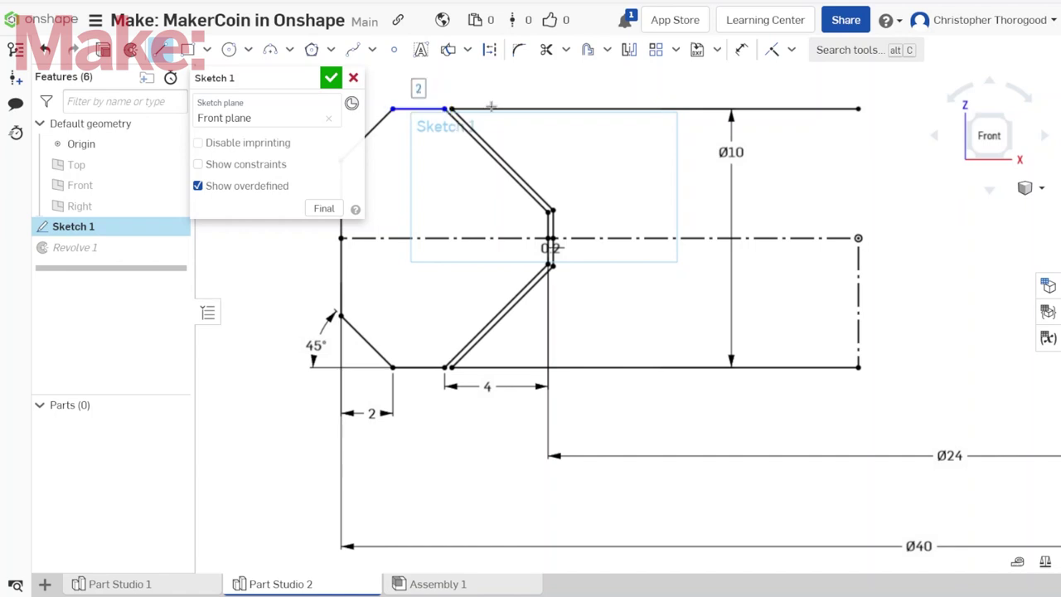
pyautogui.click(858, 109)
pyautogui.click(859, 368)
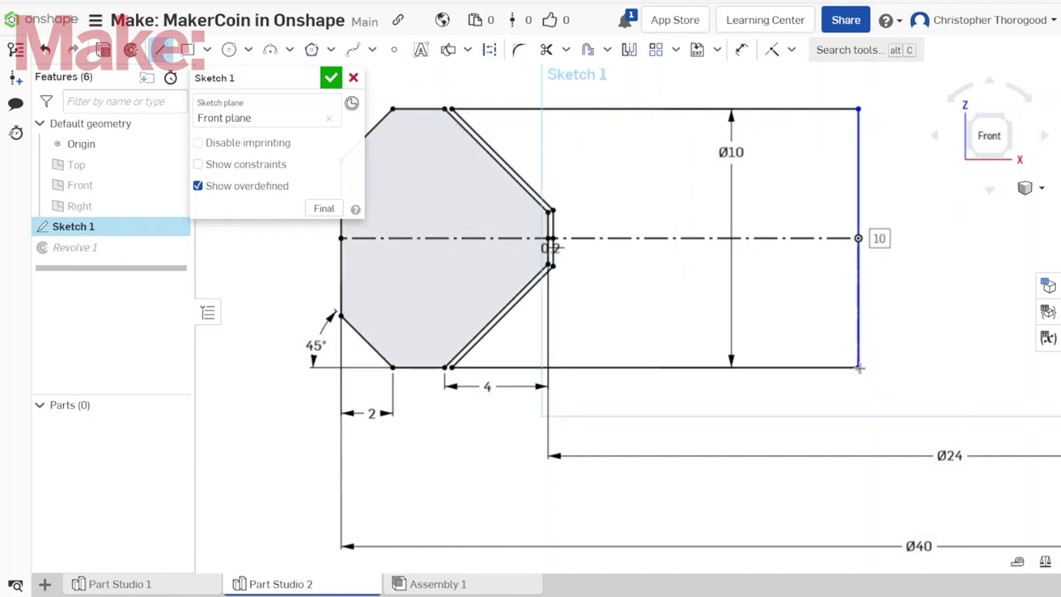
pyautogui.click(330, 79)
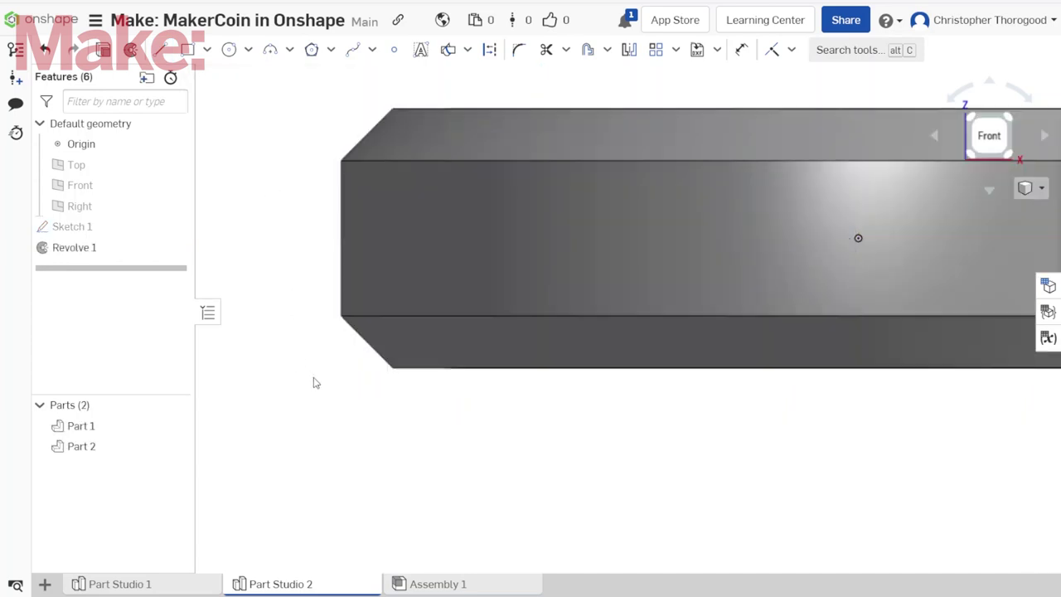
# - Examine the revolved coin from above and review its profile in Sketch 1
pyautogui.scroll(-2, 311, 377)
pyautogui.scroll(2, 470, 166)
pyautogui.moveTo(469, 166)
pyautogui.mouseDown(button='right')
pyautogui.moveTo(444, 201)
pyautogui.moveTo(468, 279)
pyautogui.mouseUp(button='right')
pyautogui.scroll(-3, 468, 279)
pyautogui.scroll(1, 640, 129)
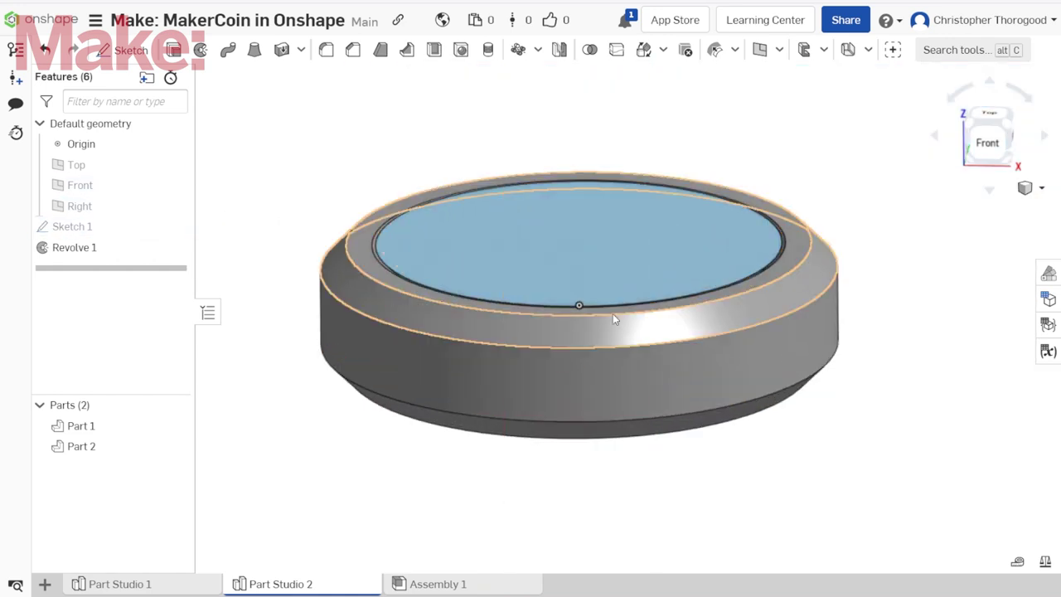
pyautogui.doubleClick(70, 226)
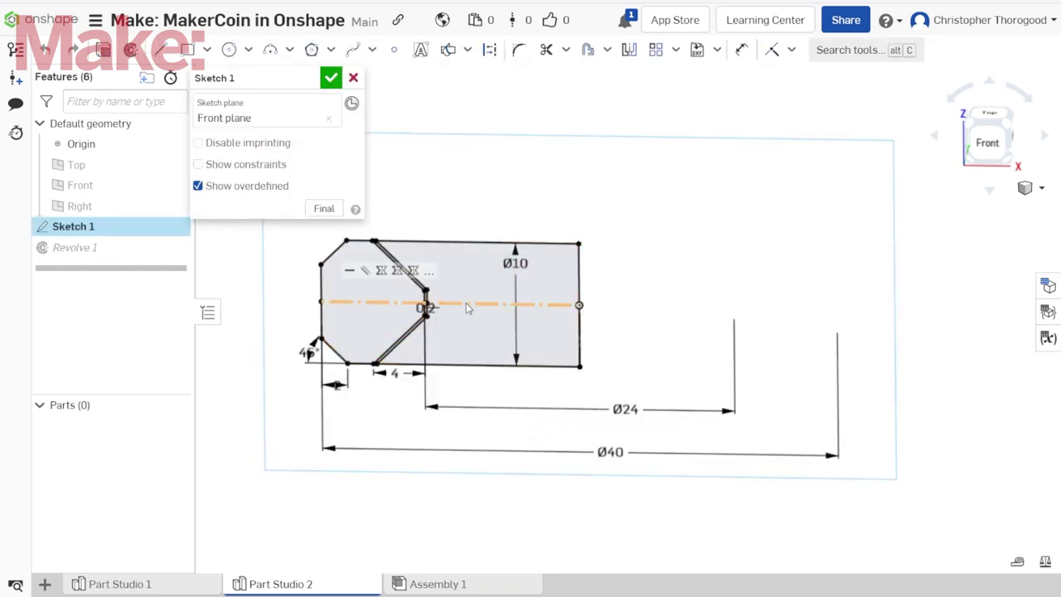
pyautogui.click(330, 78)
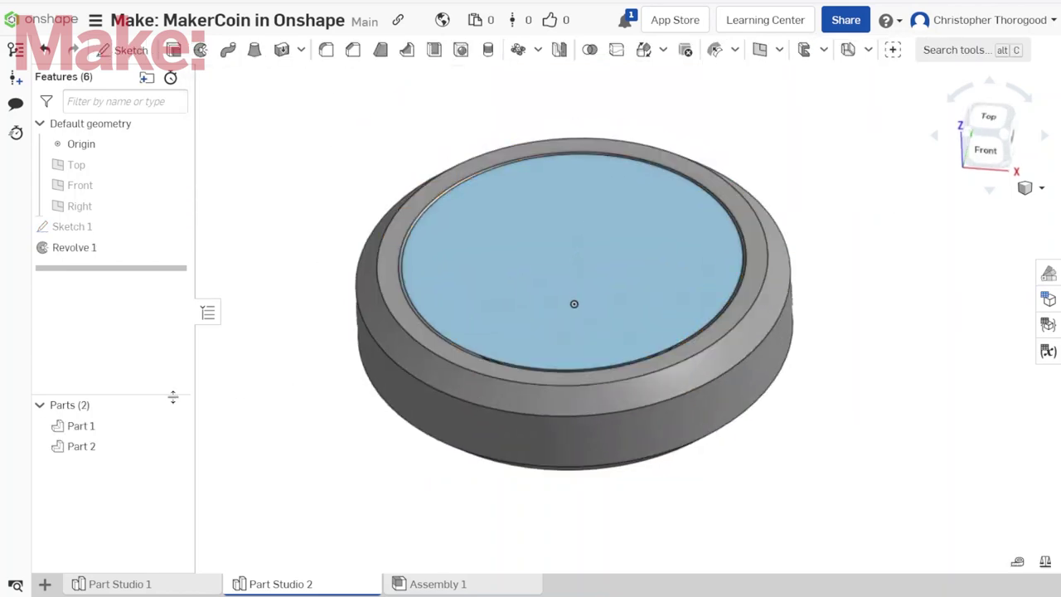
# - Inspect the insert and the ring separately by hiding the other part each time, and show both again to view the whole coin
pyautogui.click(175, 447)
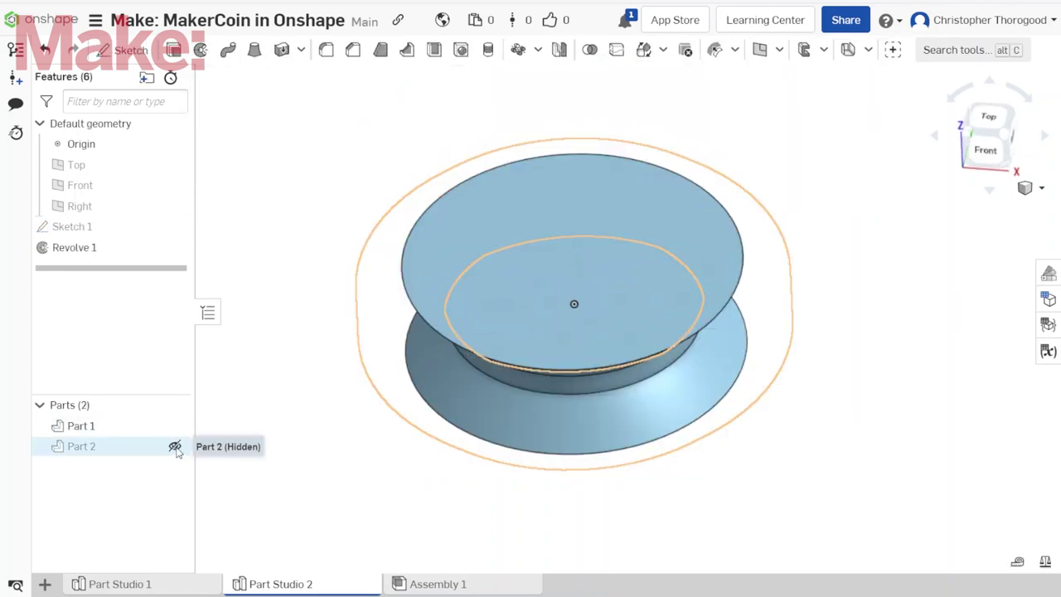
pyautogui.hotkey('shift', '1')
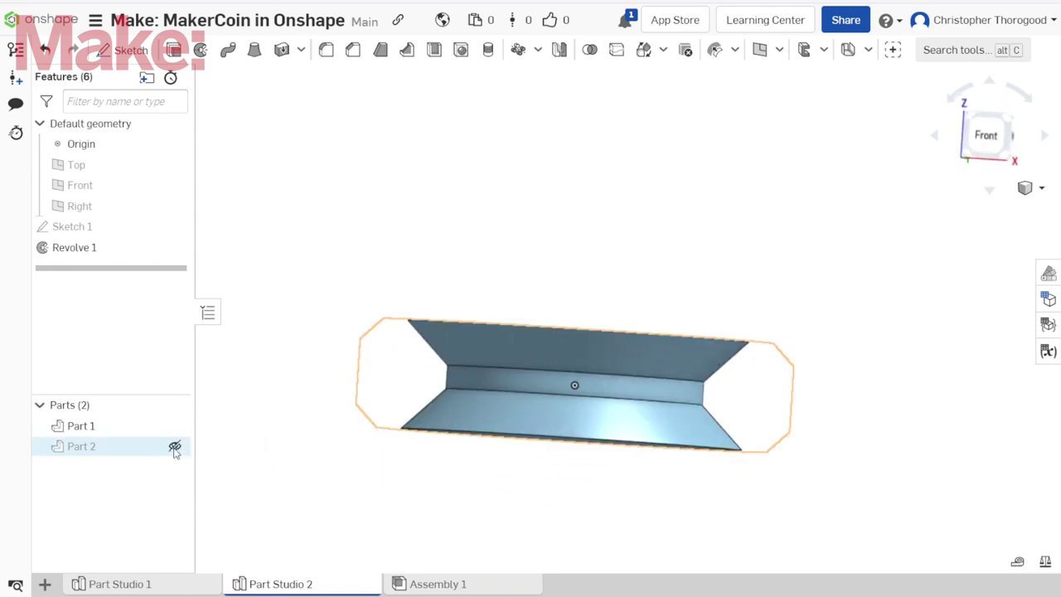
pyautogui.click(175, 446)
pyautogui.click(175, 425)
pyautogui.hotkey('shift', '7')
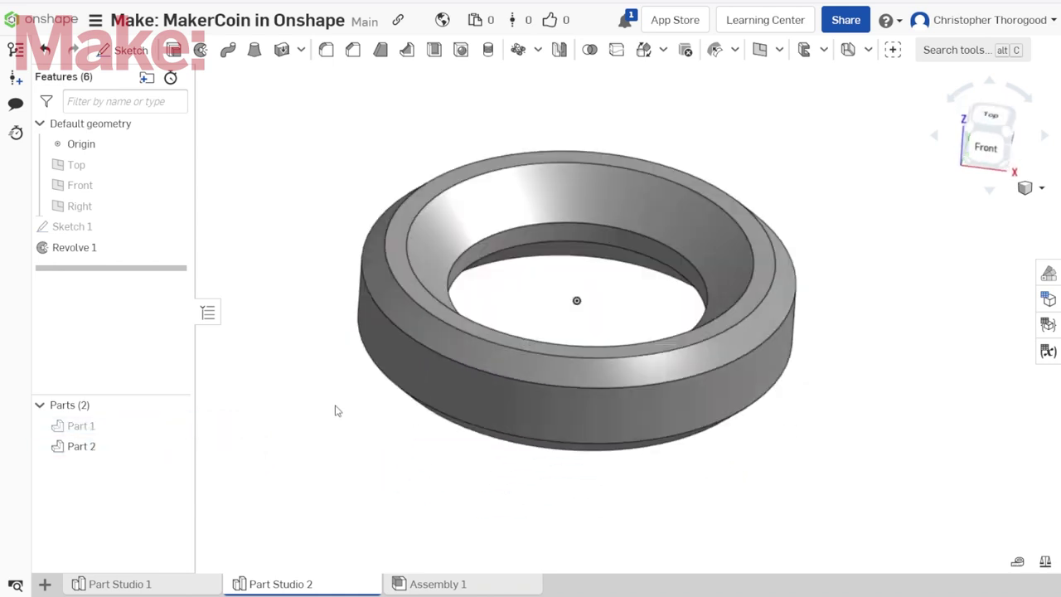
pyautogui.click(174, 425)
pyautogui.moveTo(377, 300); pyautogui.dragTo(379, 293, button='right')
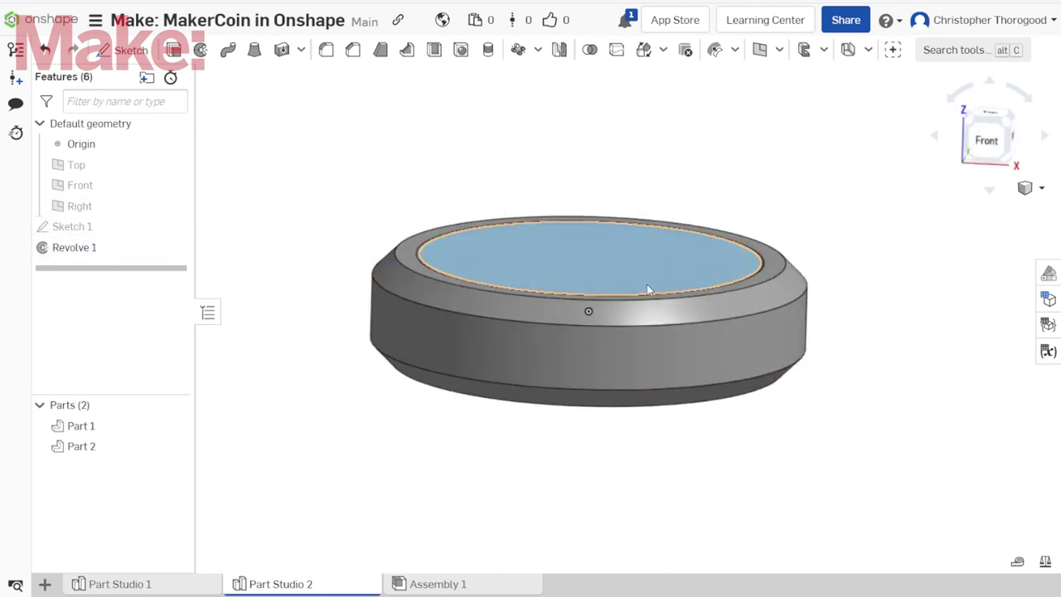
pyautogui.hotkey('shift', '5')
pyautogui.moveTo(393, 408); pyautogui.dragTo(387, 340, button='right')
pyautogui.scroll(-2, 390, 342)
pyautogui.scroll(2, 416, 249)
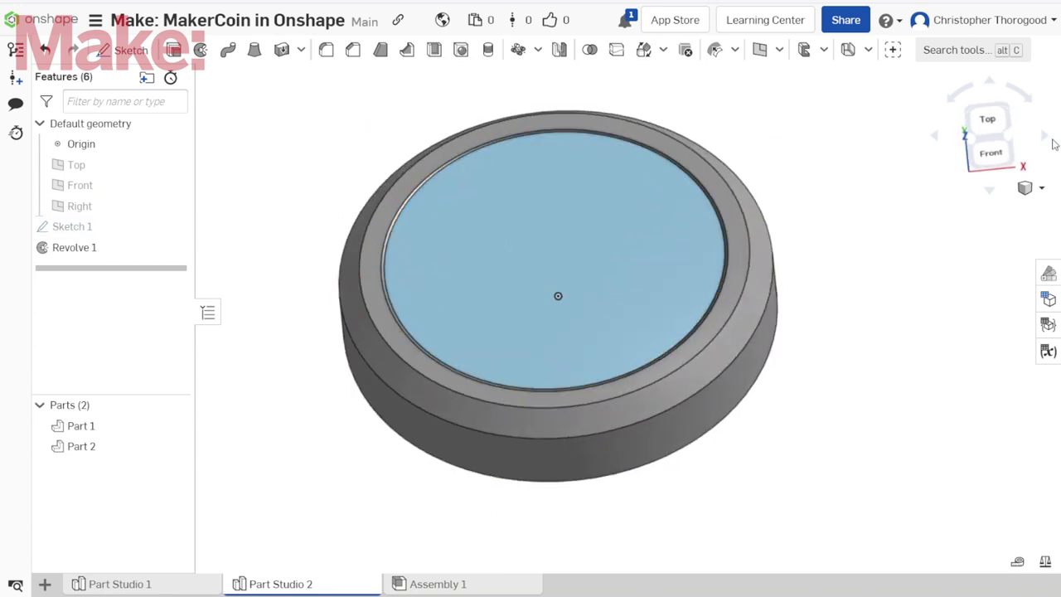
# - Start a sketch on the Top plane and draw a circle about 4 mm in diameter directly above the origin, near the coin's outer edge
pyautogui.click(982, 131)
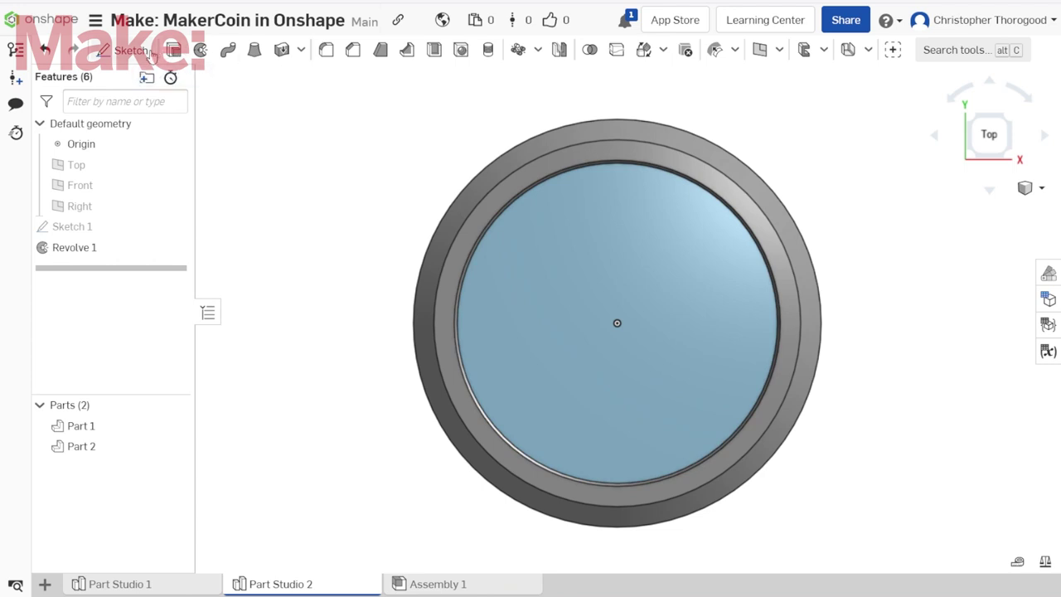
pyautogui.click(124, 50)
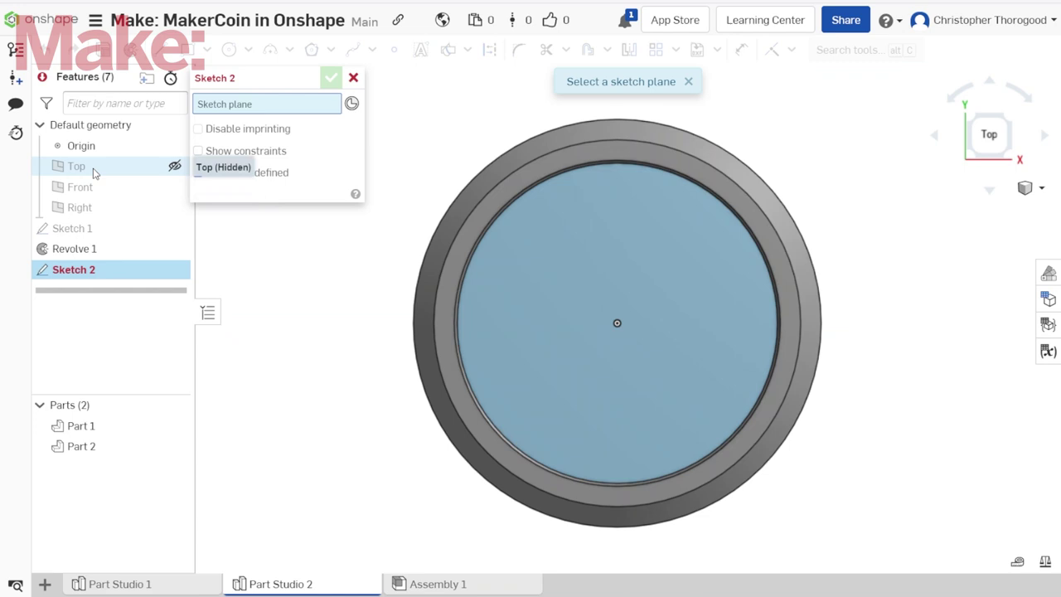
pyautogui.click(92, 170)
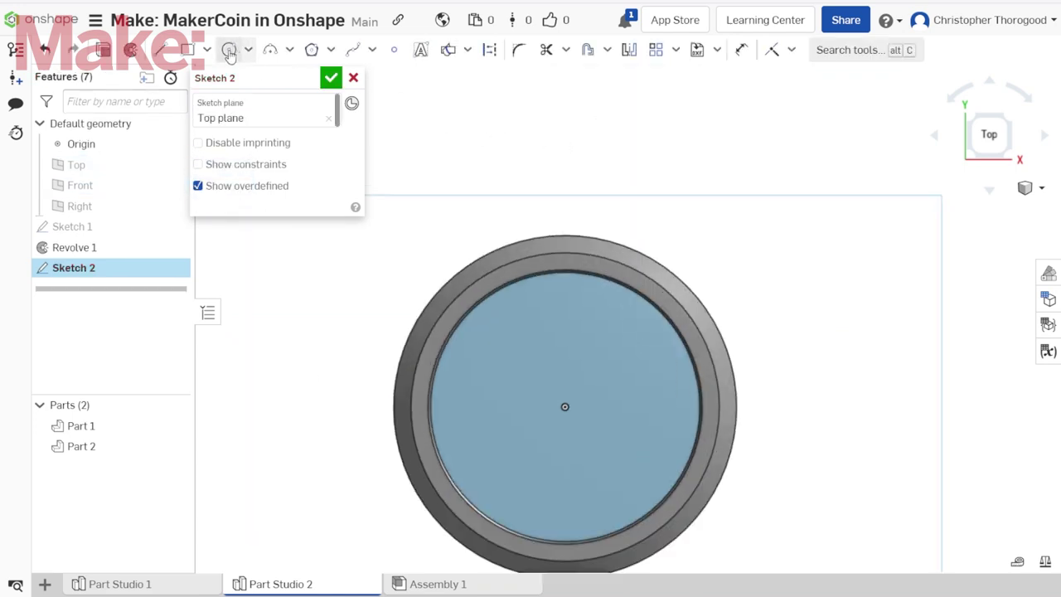
pyautogui.click(577, 242)
pyautogui.press('u')
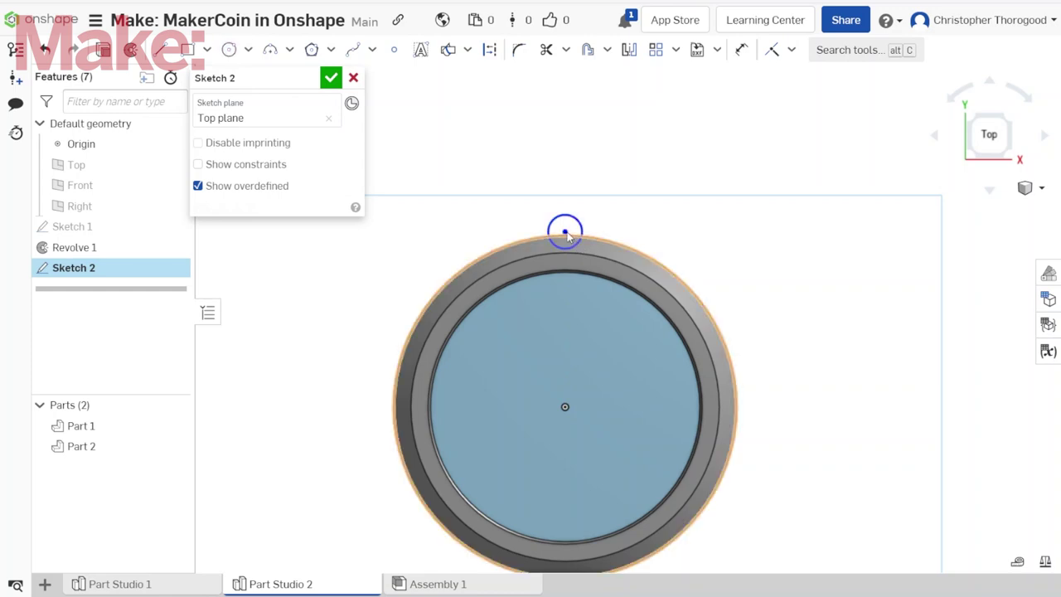
# - Make the circle's centre coincident with the coin's outer edge and set its diameter to 3 mm
pyautogui.click(594, 237)
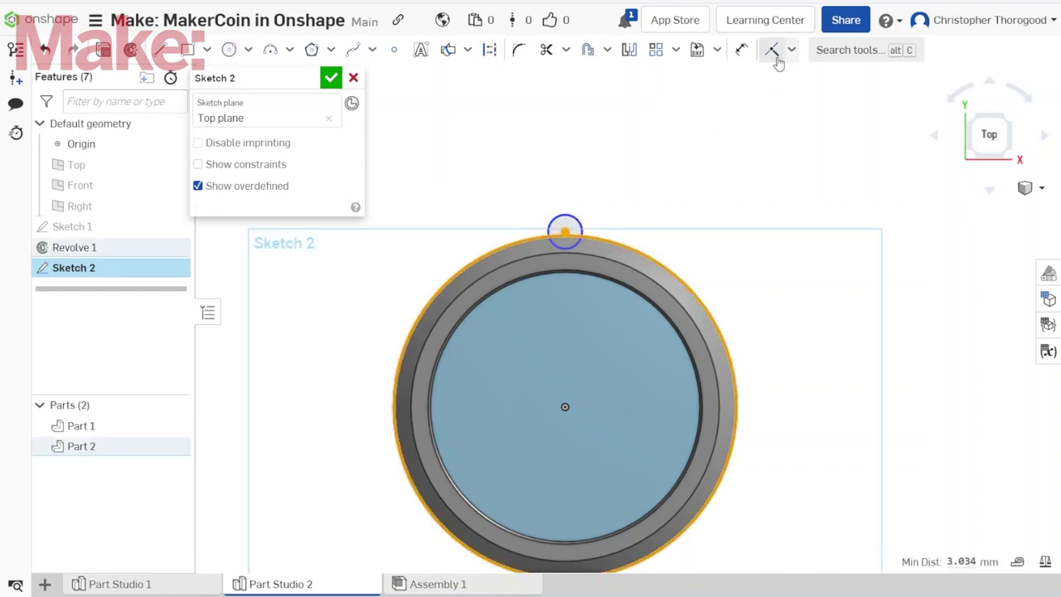
pyautogui.click(774, 51)
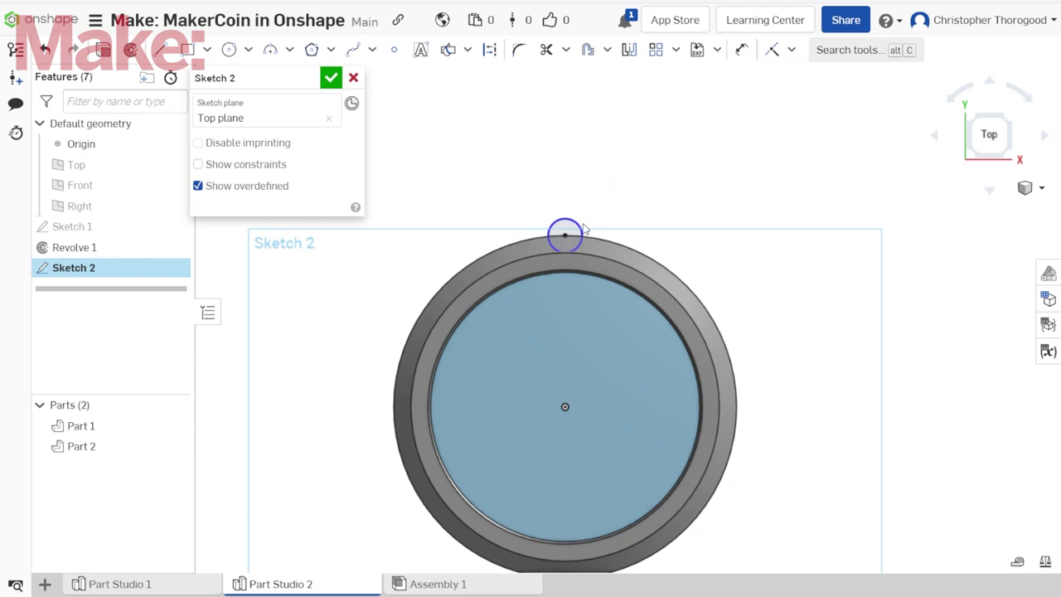
pyautogui.press('d')
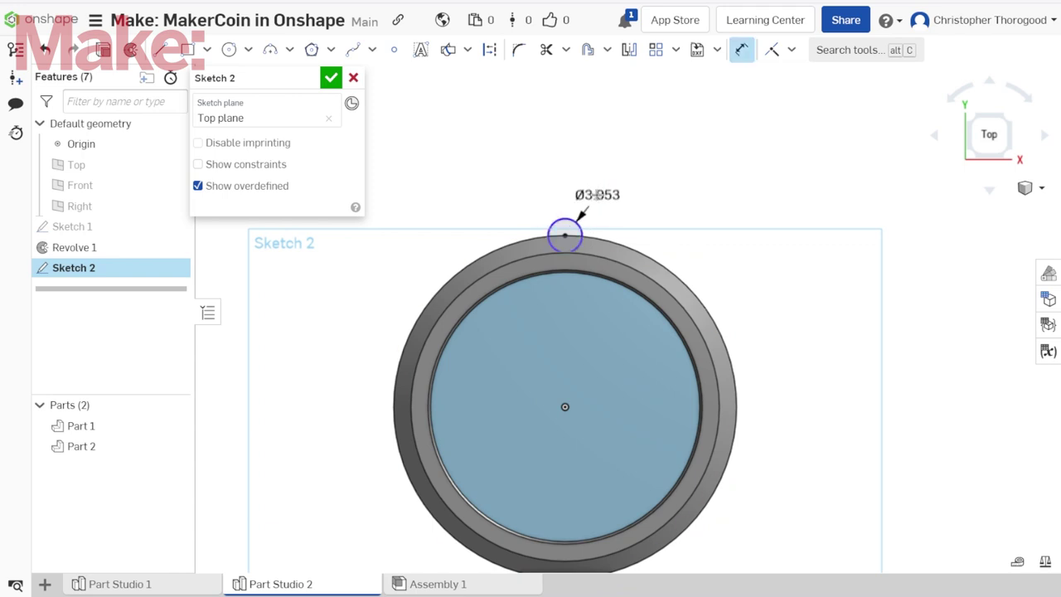
pyautogui.doubleClick(599, 195)
pyautogui.write('3')
pyautogui.press('Return')
# - Cut a groove across the ring's rim by extruding the circle as a 25 mm symmetric Remove with flipped direction
pyautogui.click(97, 51)
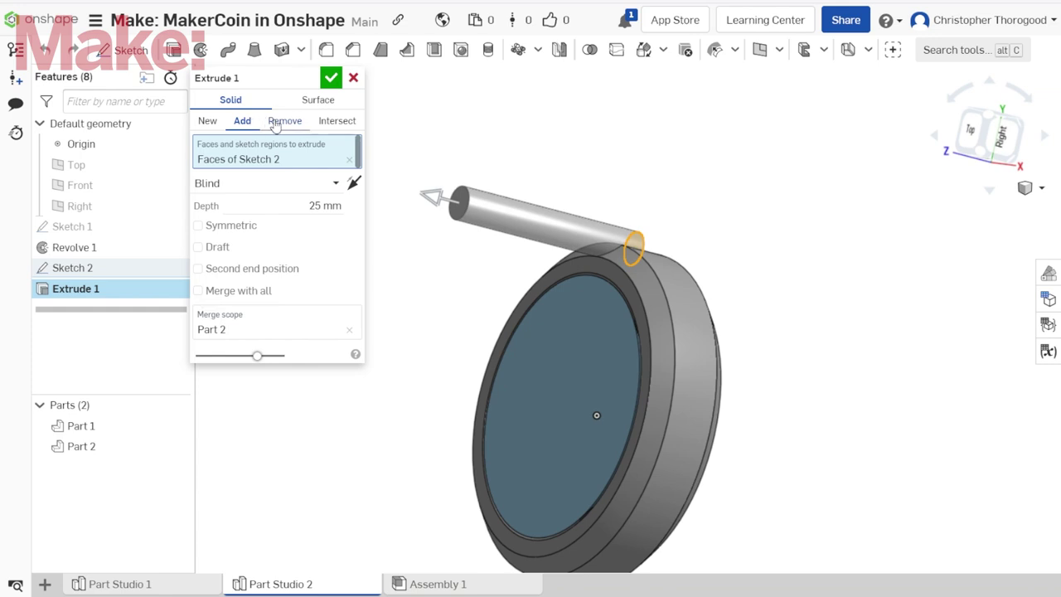
pyautogui.click(276, 122)
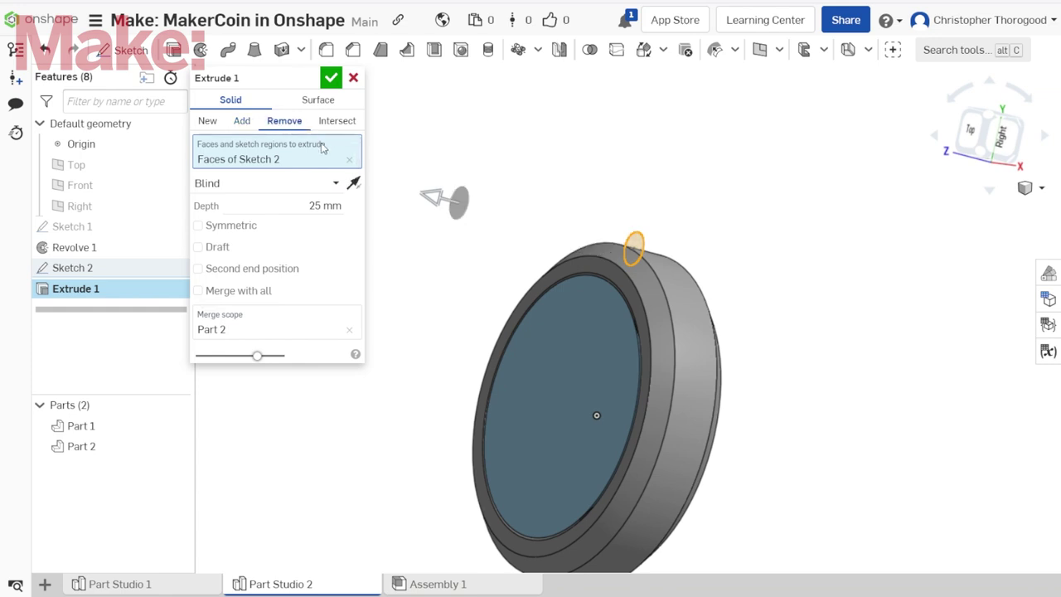
pyautogui.click(352, 182)
pyautogui.moveTo(522, 231); pyautogui.dragTo(470, 254, button='right')
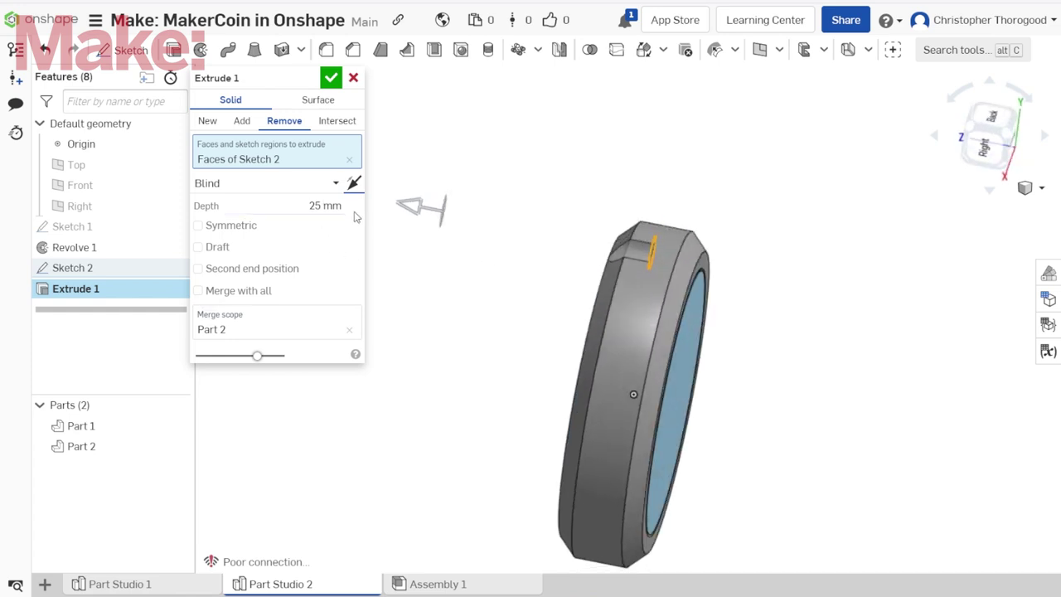
pyautogui.click(331, 183)
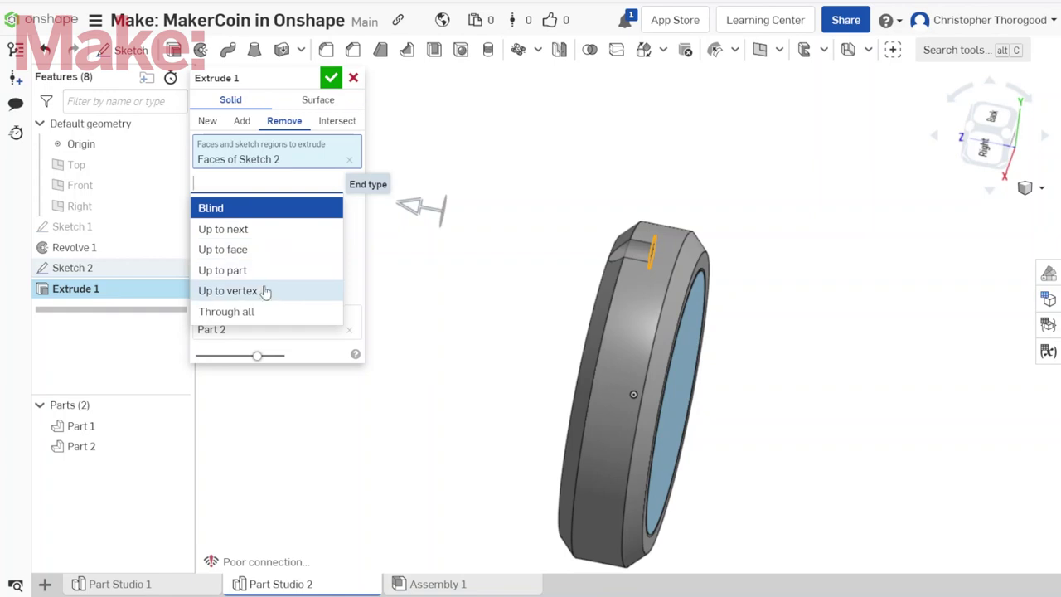
pyautogui.click(366, 227)
pyautogui.click(199, 225)
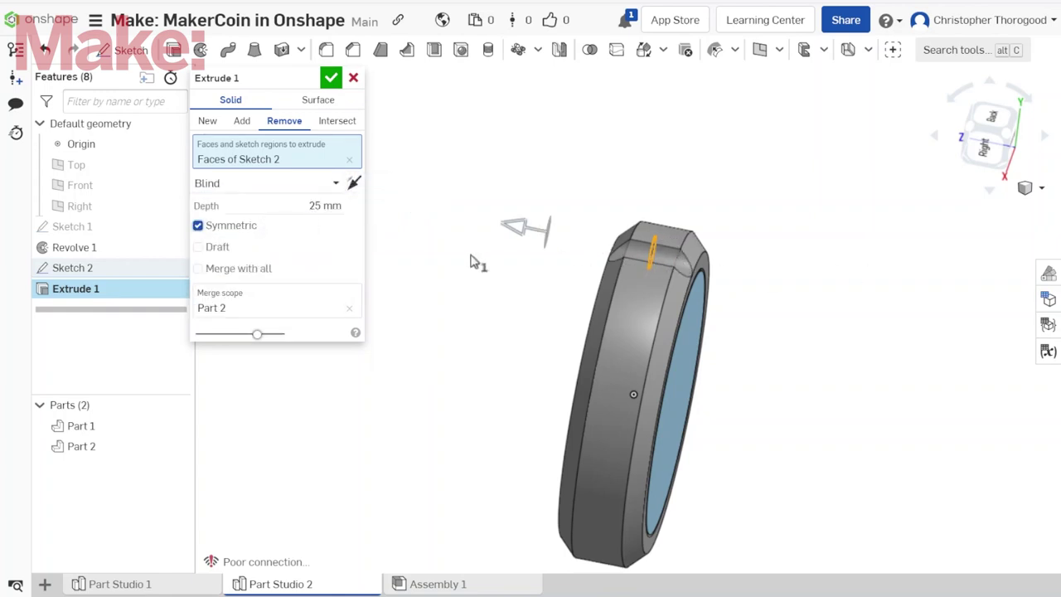
pyautogui.click(332, 78)
pyautogui.moveTo(595, 301); pyautogui.dragTo(648, 316, button='right')
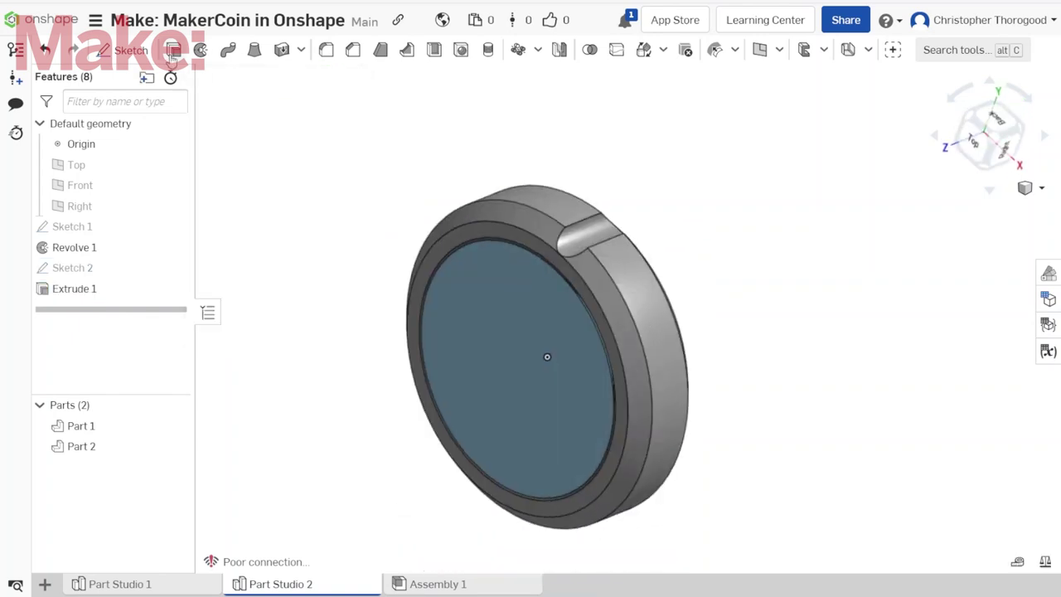
# - Repeat the Extrude 1 groove around the rim with a circular feature pattern of 24 instances over 360 degrees, using a ring edge as axis
pyautogui.click(523, 55)
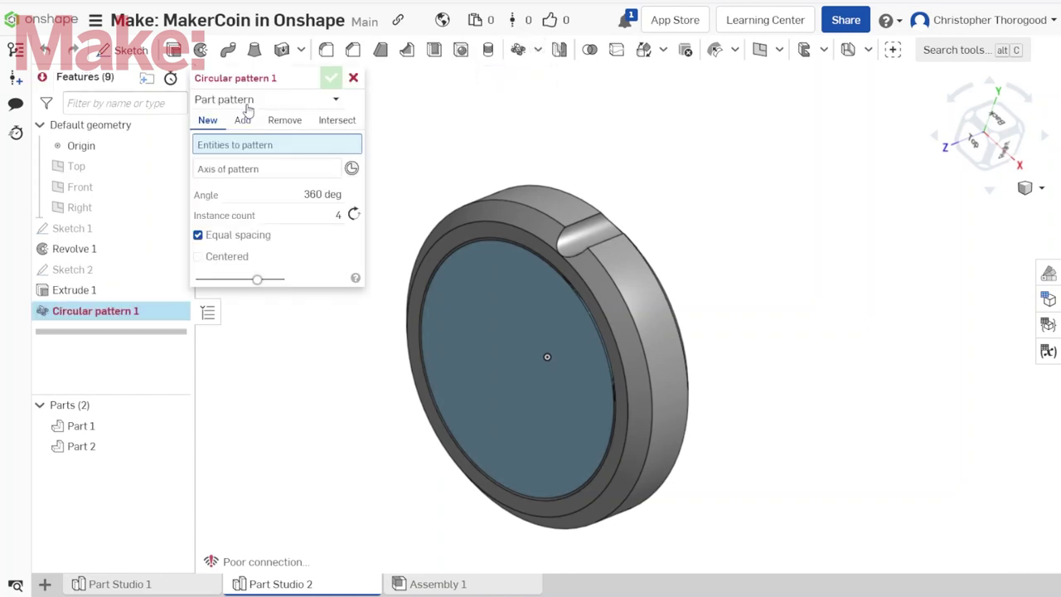
pyautogui.click(247, 108)
pyautogui.click(248, 145)
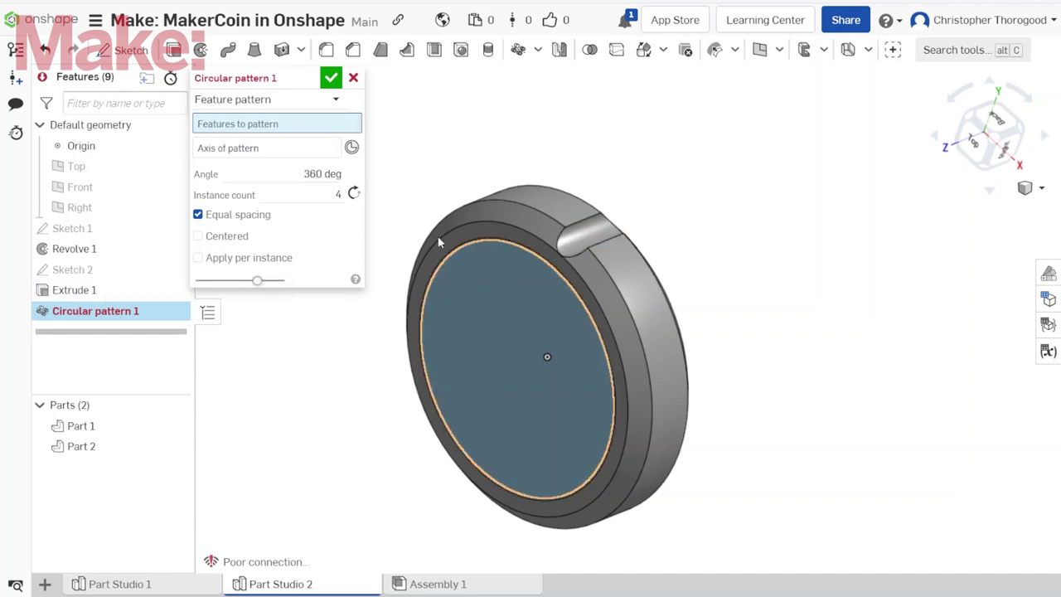
pyautogui.click(73, 290)
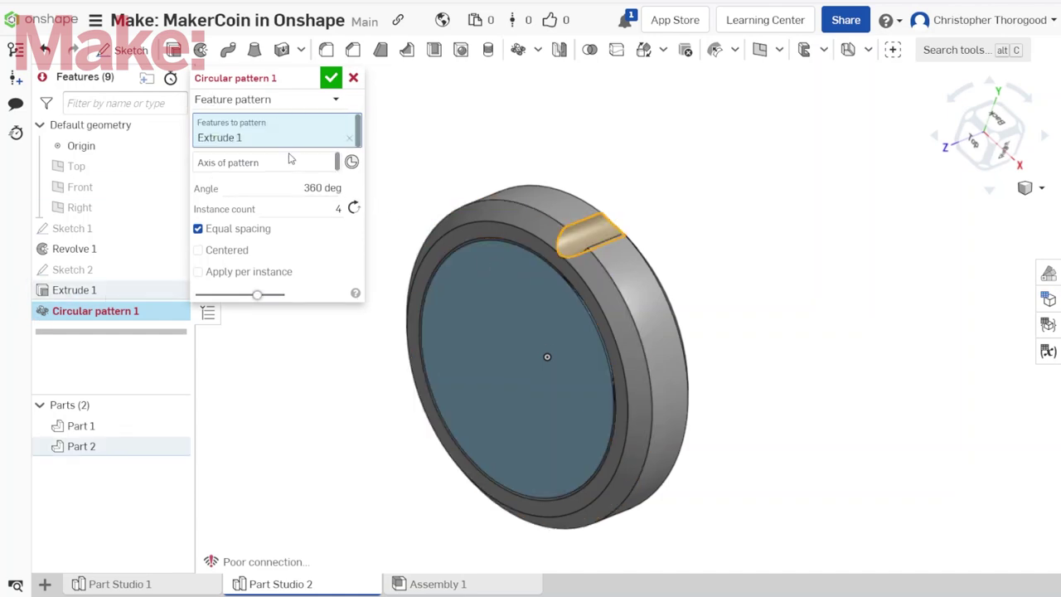
pyautogui.click(598, 295)
pyautogui.moveTo(598, 291); pyautogui.dragTo(580, 348, button='right')
pyautogui.scroll(2, 562, 355)
pyautogui.scroll(-1, 568, 348)
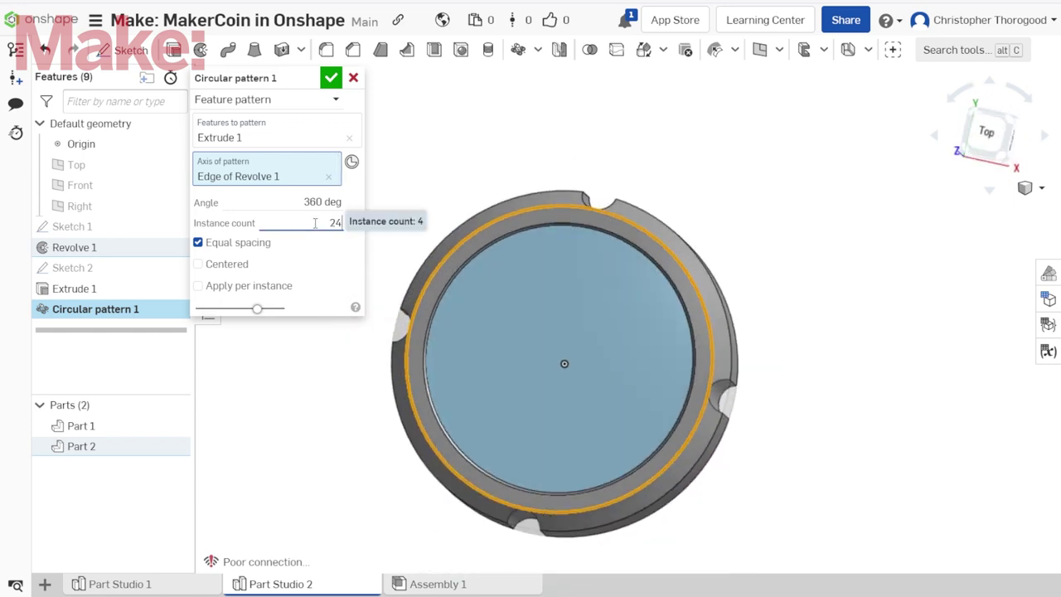
pyautogui.click(332, 79)
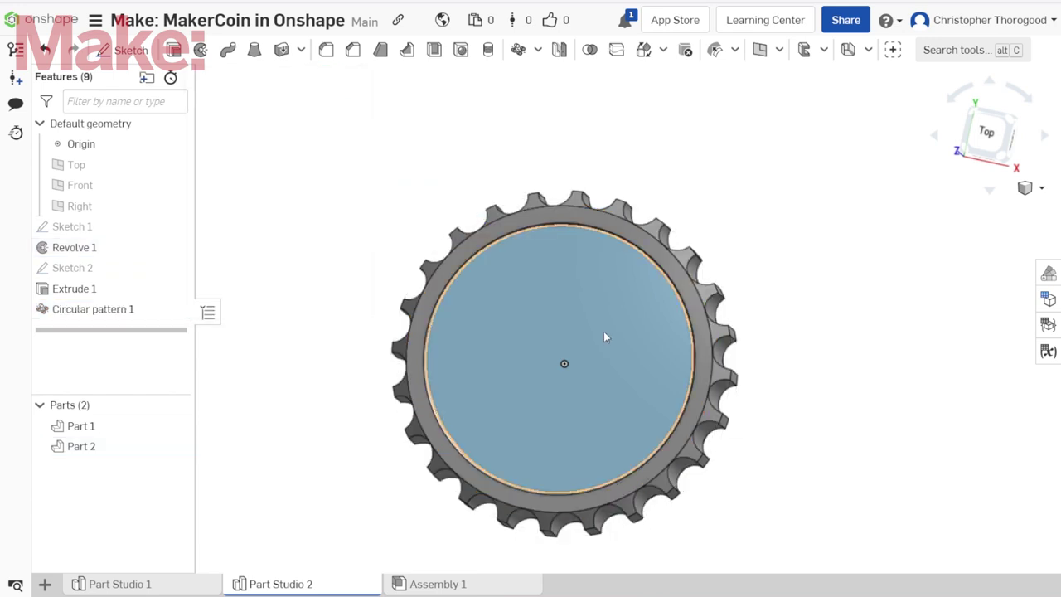
# - Inspect the patterned grooves around the coin's rim and compare them with the coin in Part Studio 1
pyautogui.moveTo(547, 240)
pyautogui.mouseDown(button='right')
pyautogui.moveTo(569, 244)
pyautogui.moveTo(555, 244)
pyautogui.mouseUp(button='right')
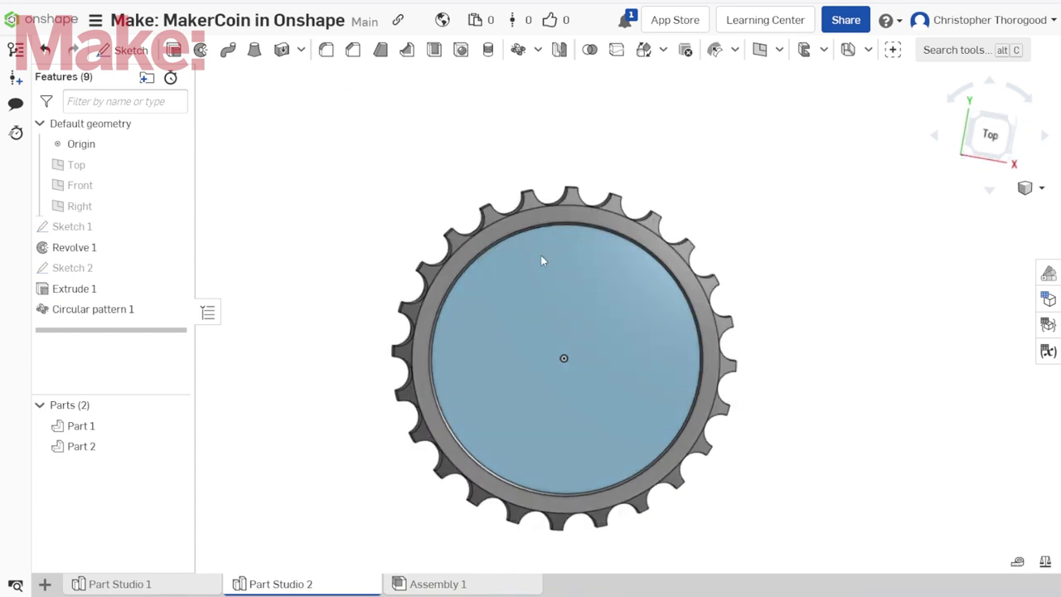
pyautogui.moveTo(486, 196)
pyautogui.mouseDown(button='right')
pyautogui.moveTo(491, 185)
pyautogui.moveTo(496, 194)
pyautogui.mouseUp(button='right')
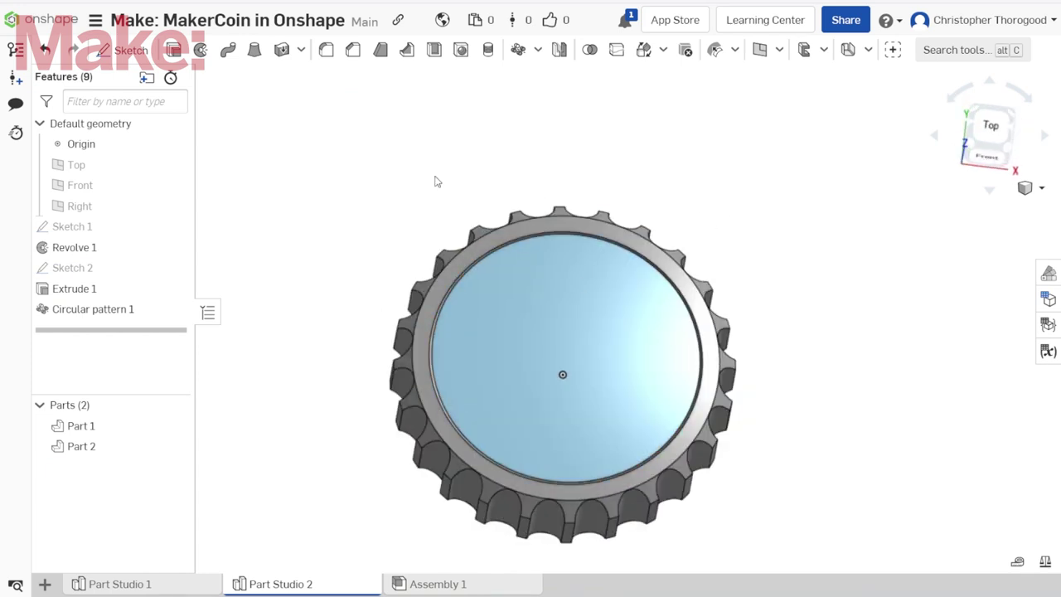
pyautogui.press('Down')
pyautogui.press('Down')
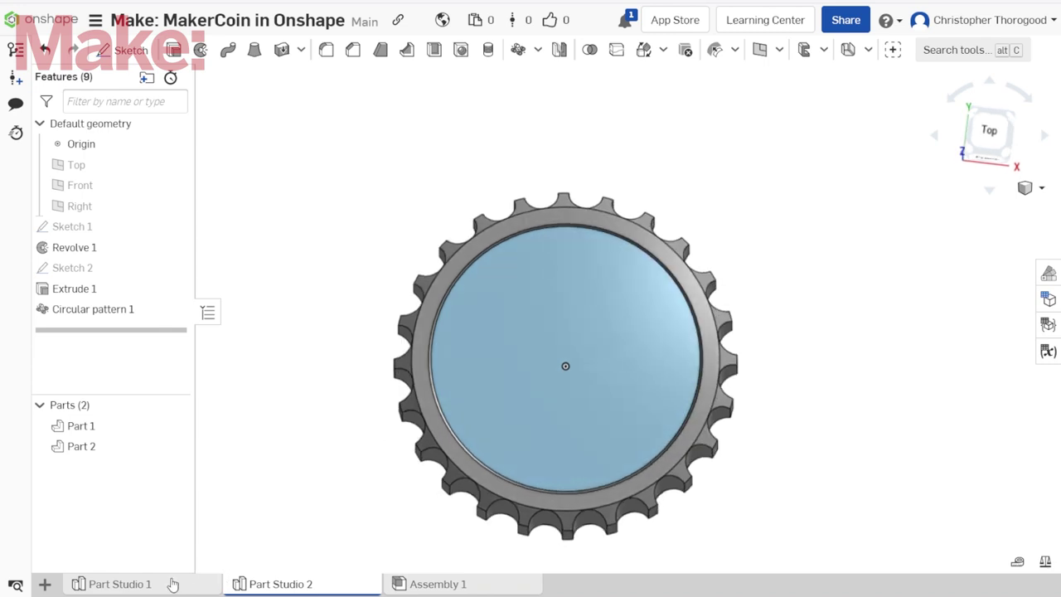
pyautogui.moveTo(173, 585)
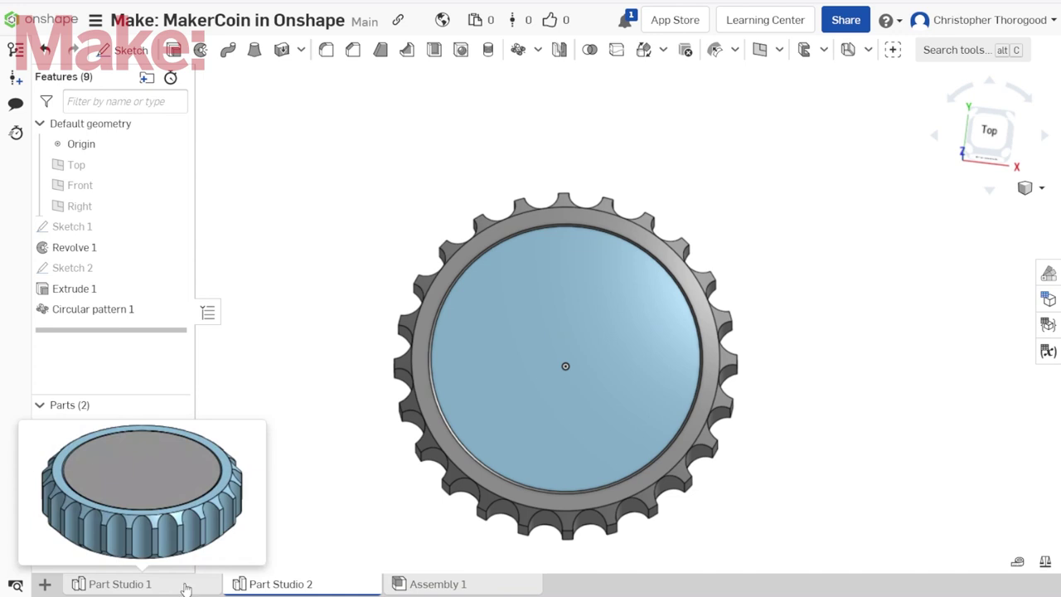
pyautogui.moveTo(434, 479); pyautogui.dragTo(433, 452, button='right')
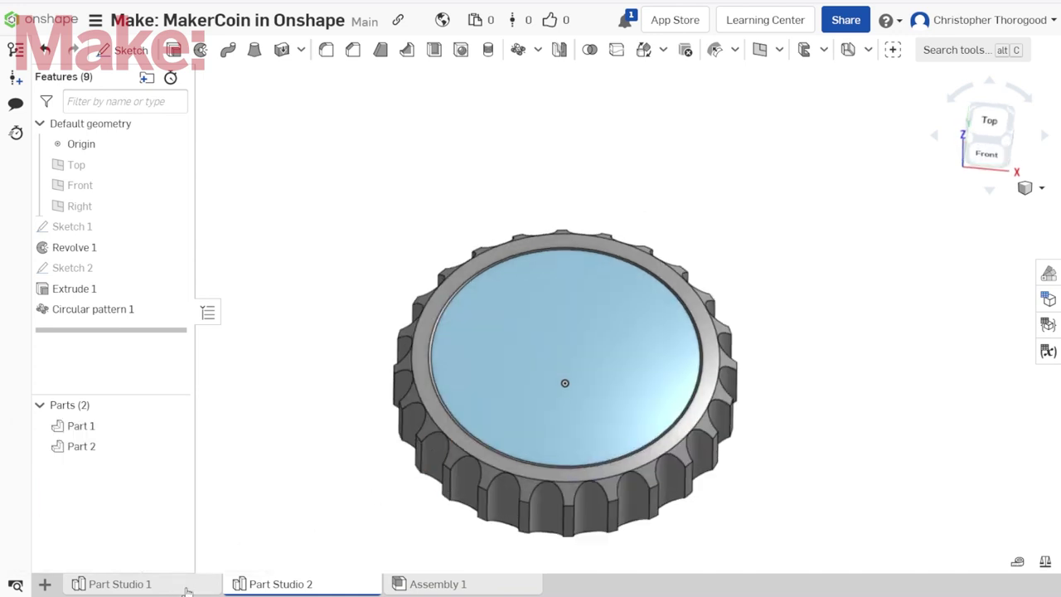
pyautogui.click(185, 587)
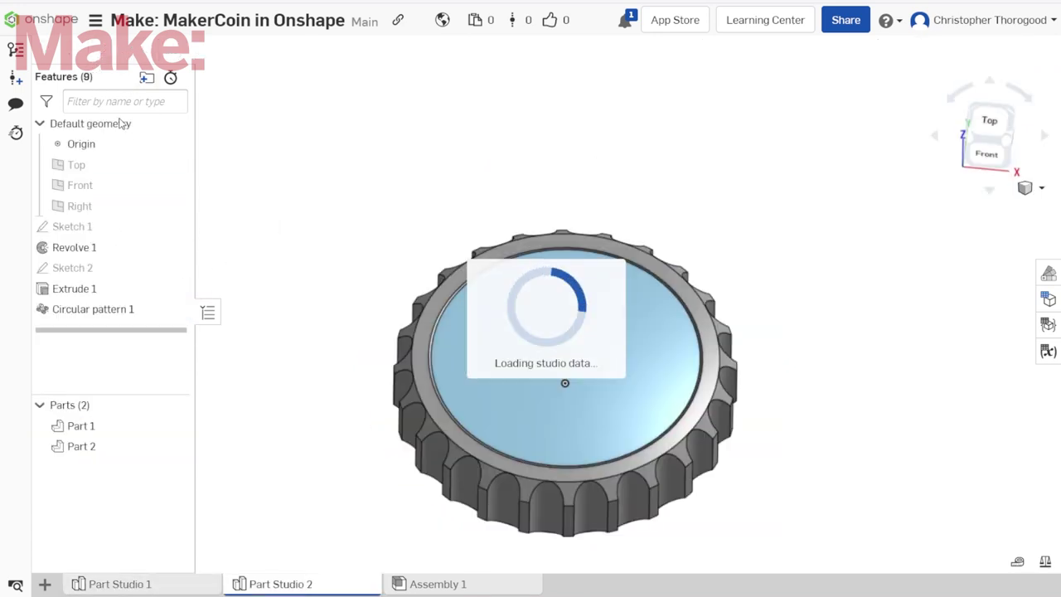
# - Open Sketch 1 to examine the profile's dimensions and the clearance between ring and insert, and return to viewing the whole coin
pyautogui.scroll(2, 485, 489)
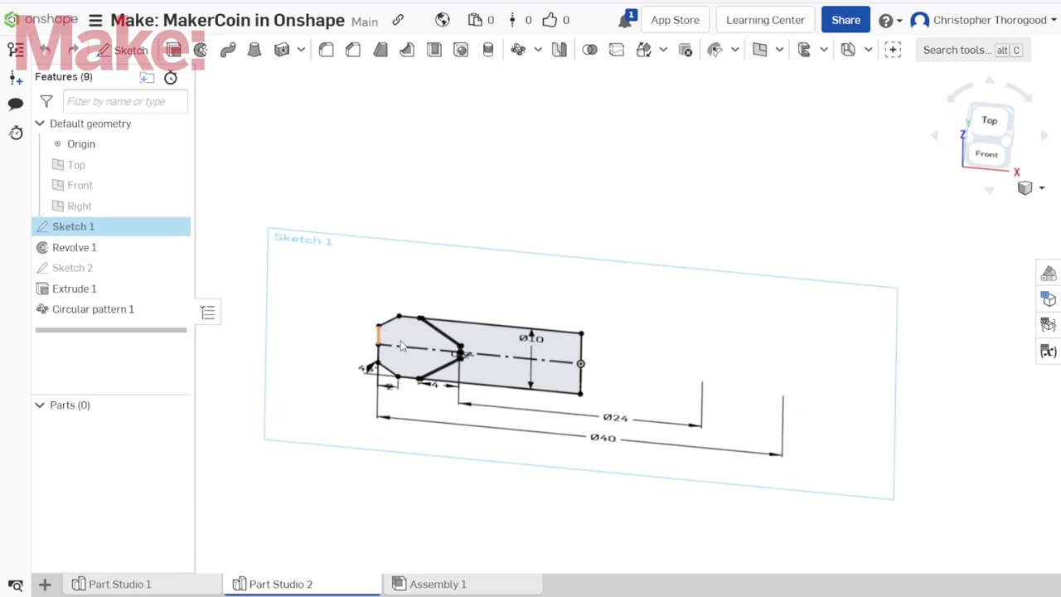
pyautogui.scroll(4, 406, 359)
pyautogui.moveTo(405, 359); pyautogui.dragTo(408, 332, button='right')
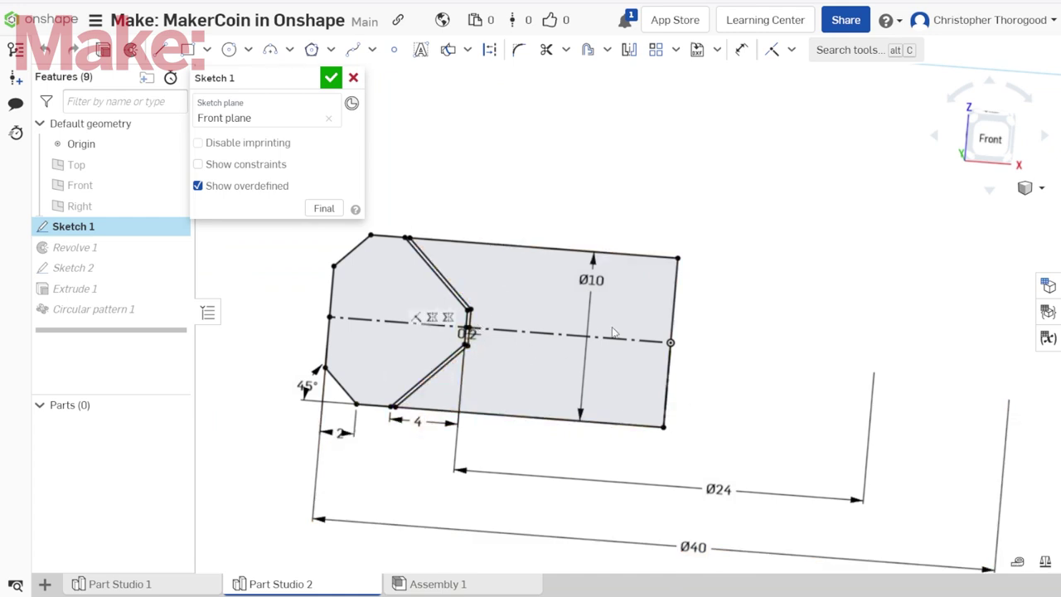
pyautogui.scroll(-2, 585, 327)
pyautogui.moveTo(435, 341)
pyautogui.mouseDown(button='right')
pyautogui.moveTo(415, 331)
pyautogui.moveTo(422, 344)
pyautogui.mouseUp(button='right')
pyautogui.scroll(3, 422, 339)
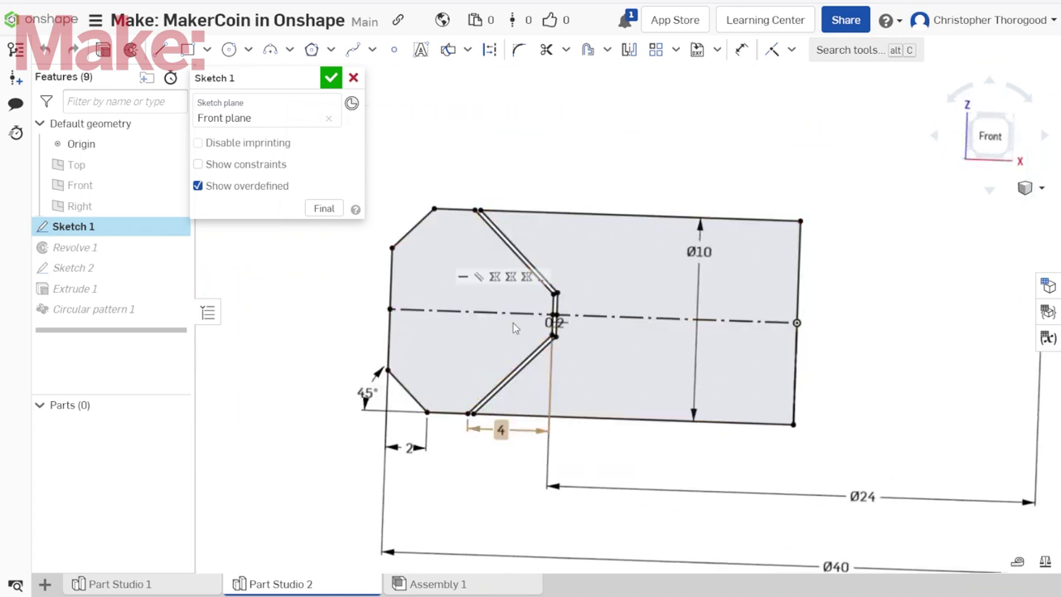
pyautogui.scroll(3, 513, 394)
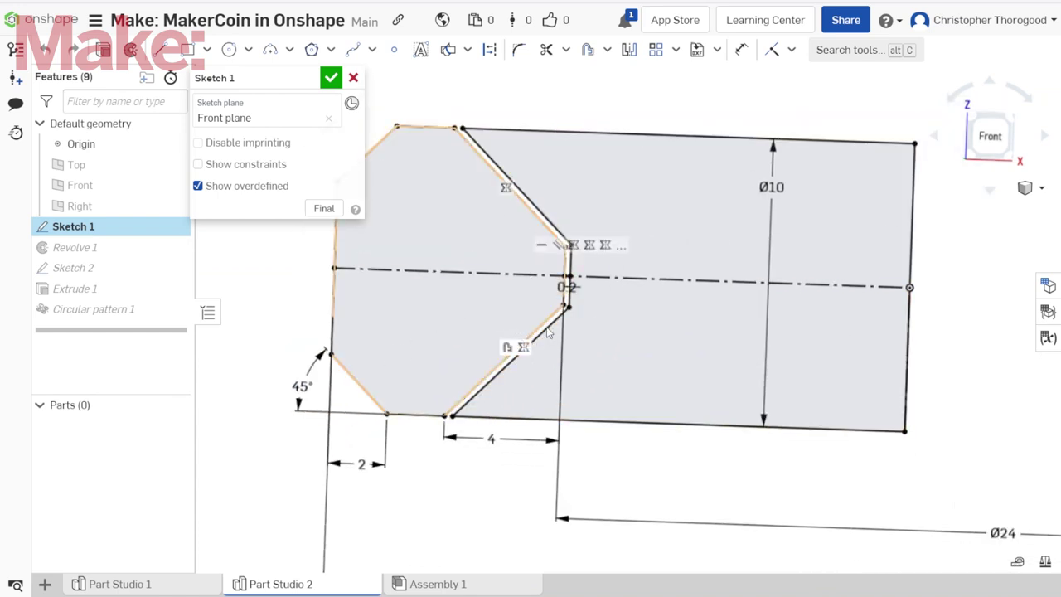
pyautogui.scroll(-2, 388, 362)
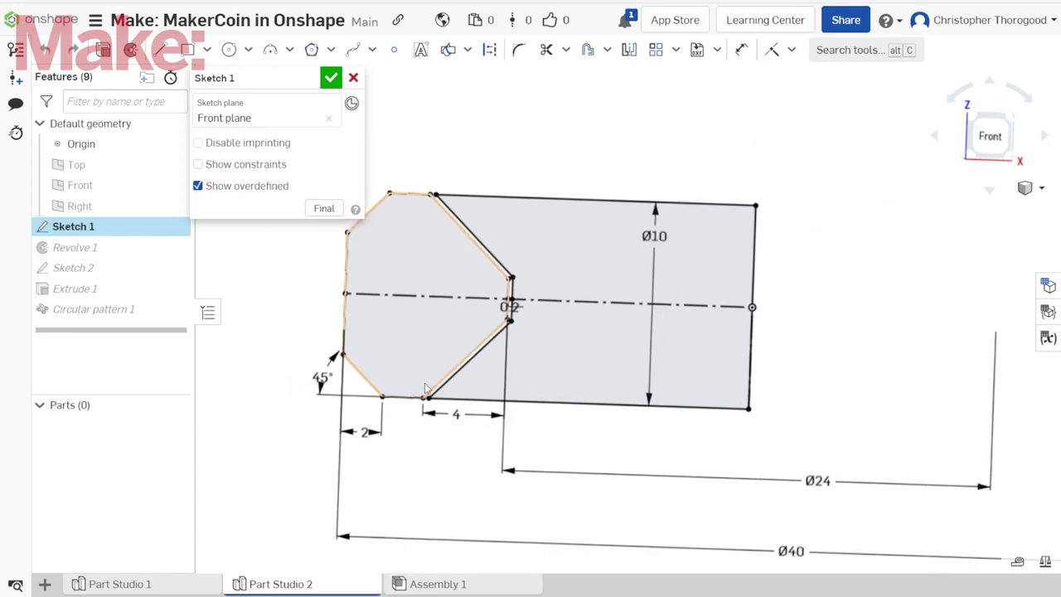
pyautogui.click(331, 77)
pyautogui.scroll(-3, 486, 340)
pyautogui.moveTo(481, 339); pyautogui.dragTo(461, 390, button='right')
pyautogui.scroll(-1, 460, 389)
pyautogui.scroll(2, 568, 216)
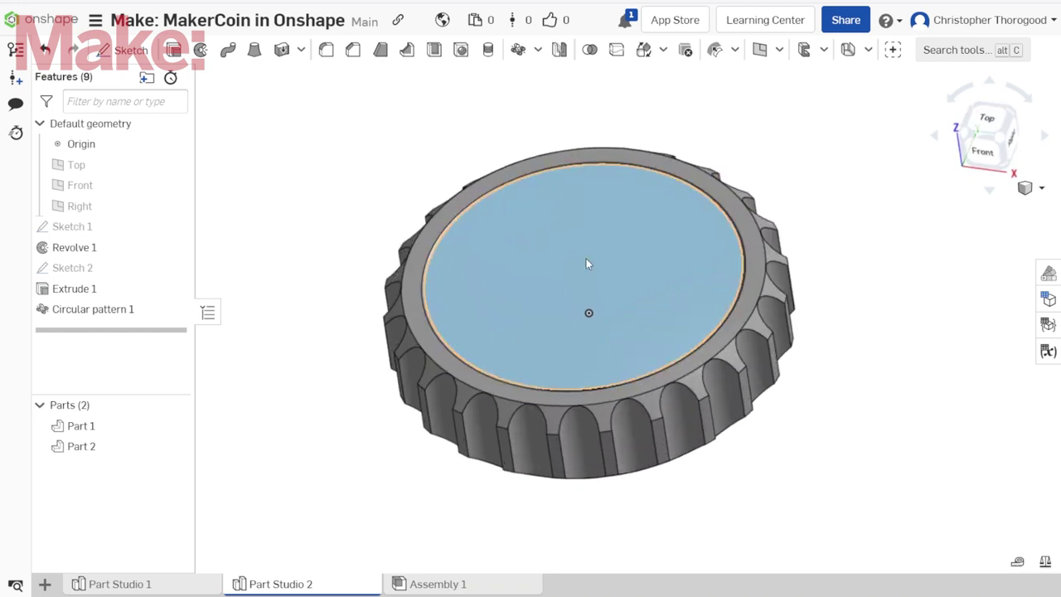